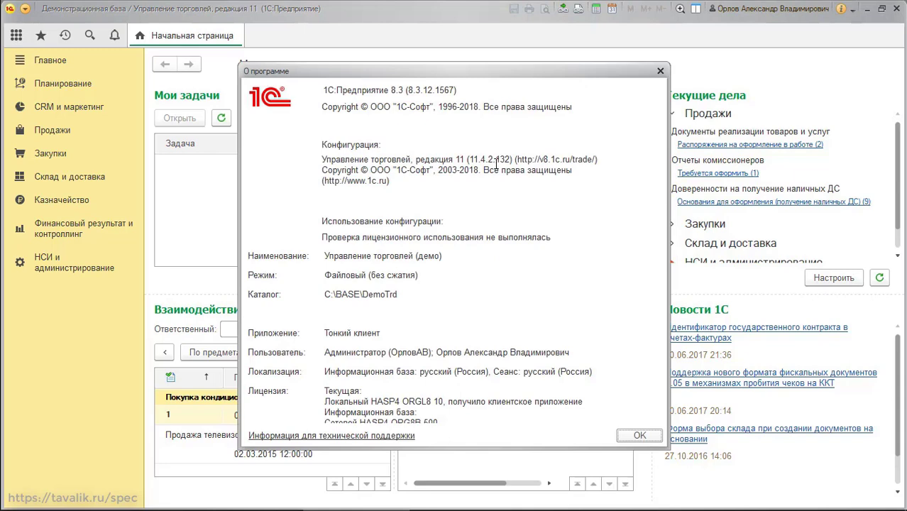
# Review the configuration name and version in the program information, and close that window
pyautogui.click(496, 161)
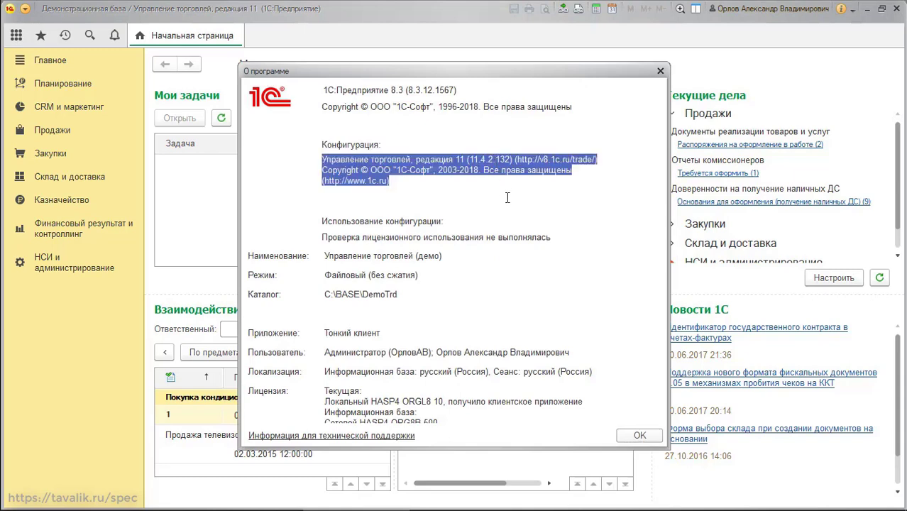
pyautogui.click(659, 71)
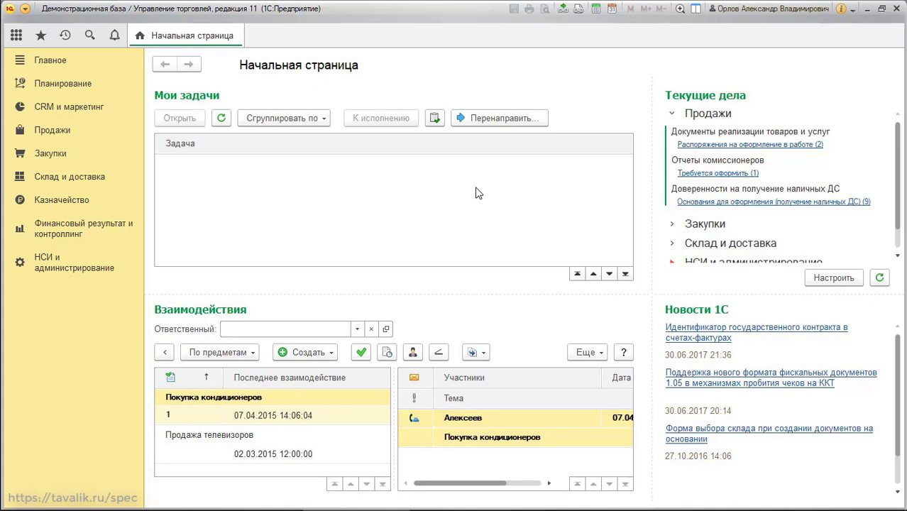
# Open the Организации directory and start a new organization of kind Юридическое лицо with the short name !Опт МСК
pyautogui.click(111, 268)
pyautogui.click(207, 216)
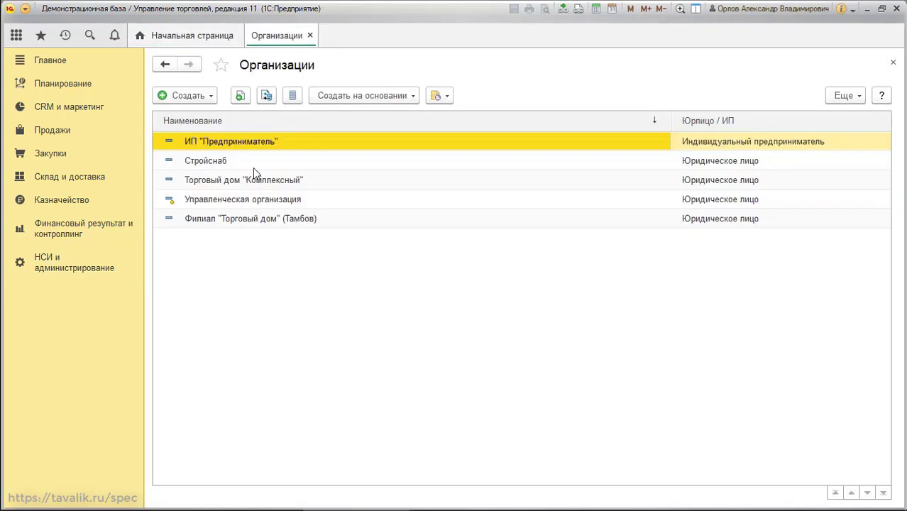
pyautogui.click(208, 95)
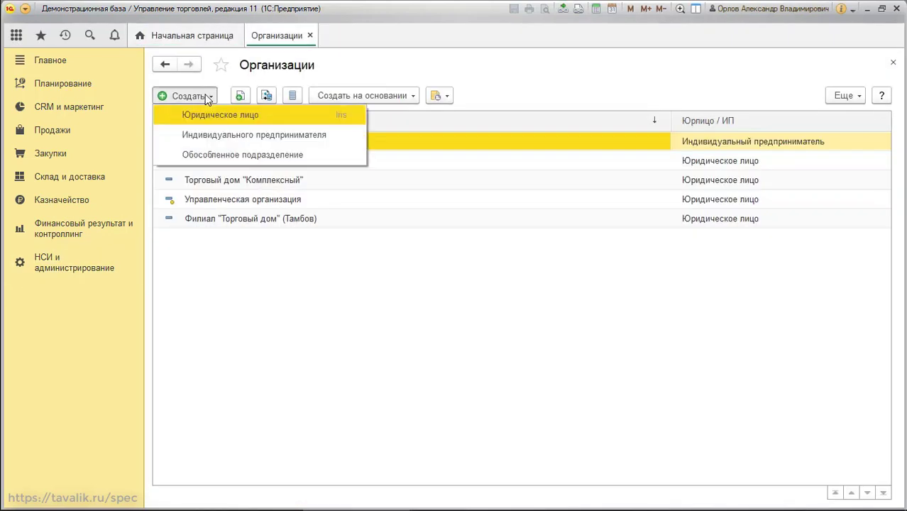
pyautogui.click(277, 223)
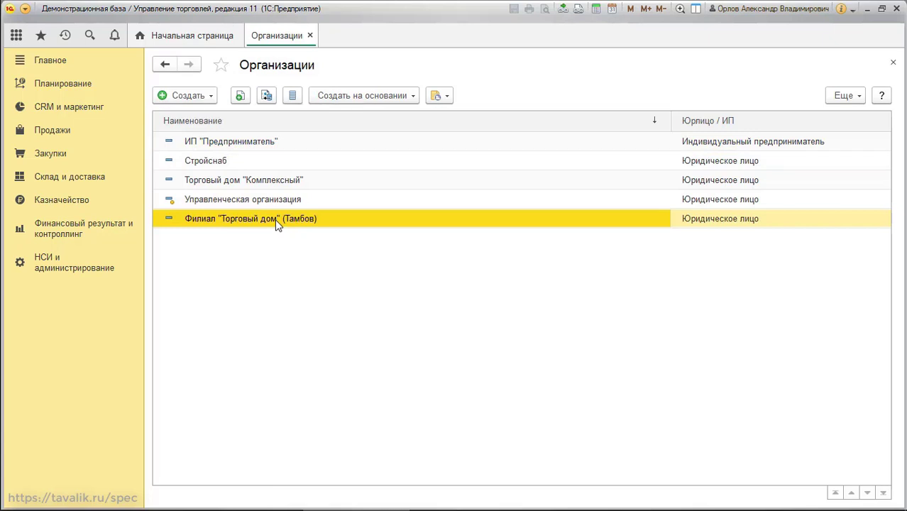
pyautogui.click(188, 95)
pyautogui.click(204, 112)
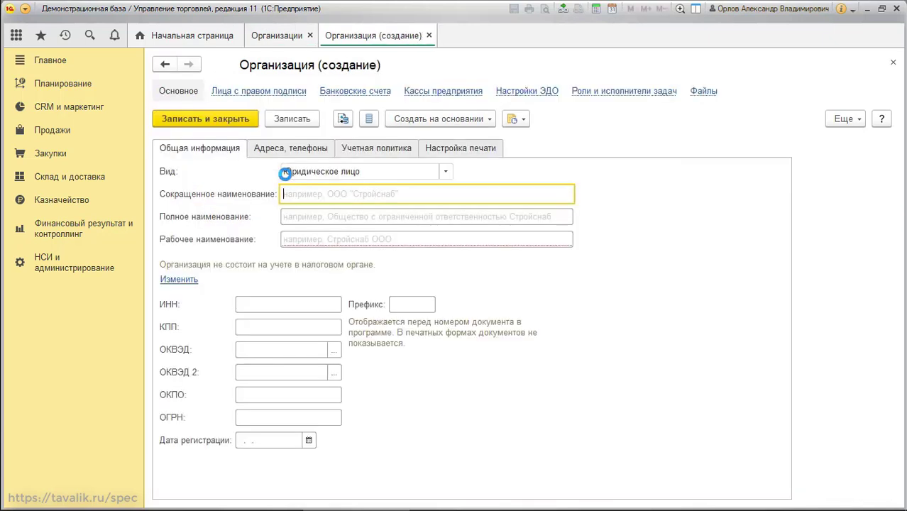
pyautogui.write('!Опт МСК')
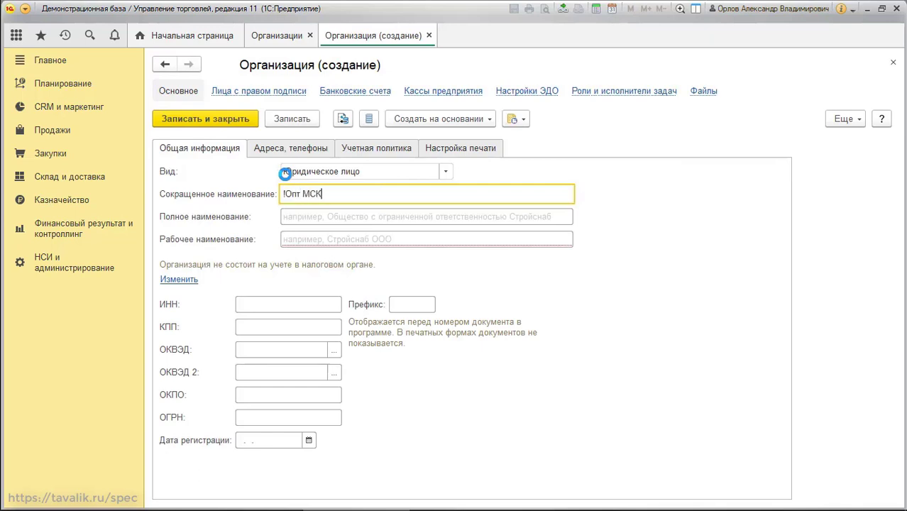
# Create the accounting policy !Общая for the organization !Опт МСК and save the organization
pyautogui.click(376, 147)
pyautogui.click(480, 183)
pyautogui.write('!Общая')
pyautogui.hotkey('ctrl', 'Return')
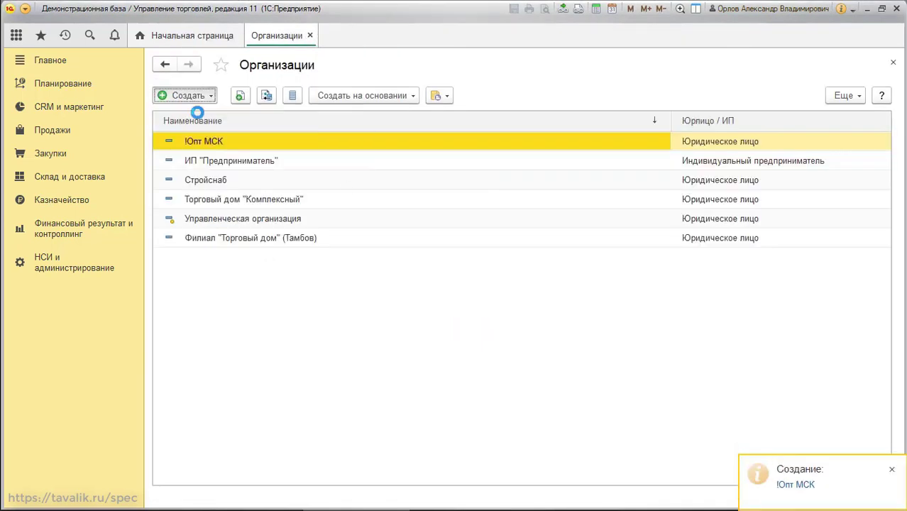
# Create the legal entity !Опт Яр with the existing accounting policy !Общая and save it
pyautogui.click(162, 95)
pyautogui.click(204, 112)
pyautogui.write('!Опт Яр')
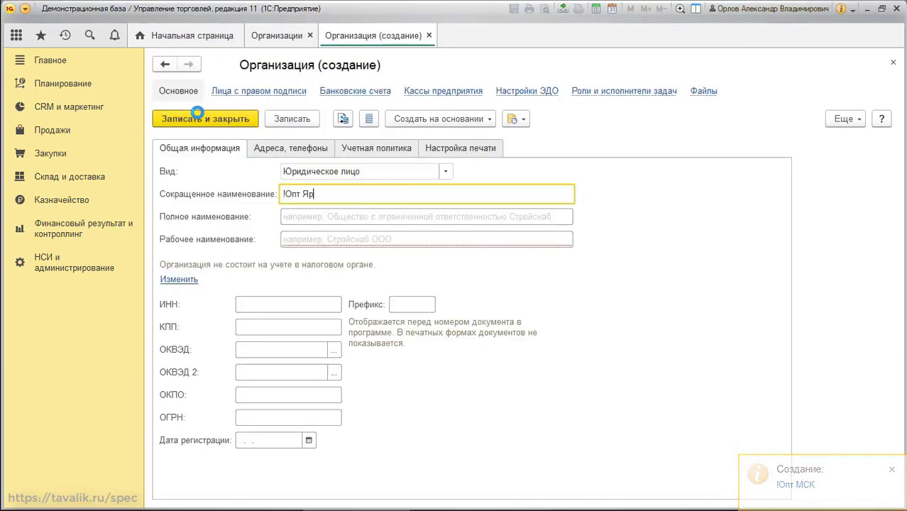
pyautogui.click(376, 147)
pyautogui.click(295, 185)
pyautogui.click(249, 204)
pyautogui.click(205, 119)
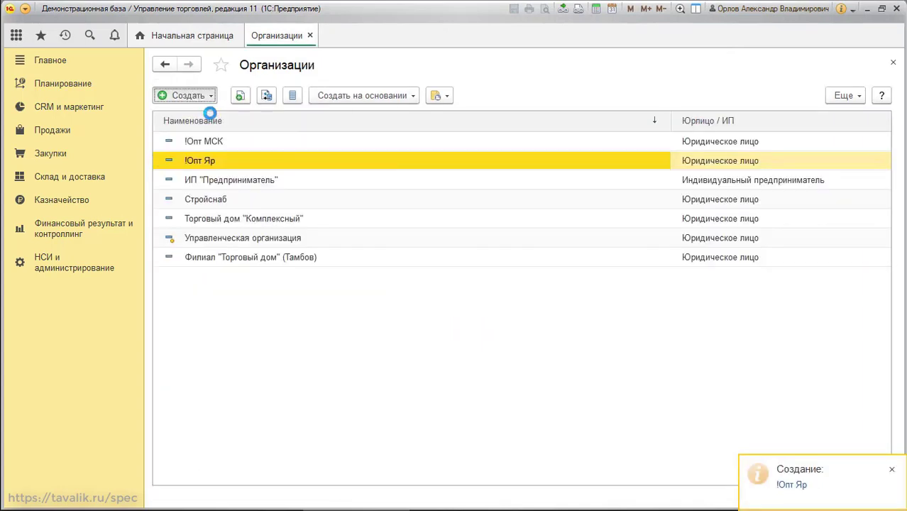
# Create the legal entity !Розница Яр with the accounting policy !Общая and save it
pyautogui.write('!Розница Яр')
pyautogui.click(376, 147)
pyautogui.click(226, 187)
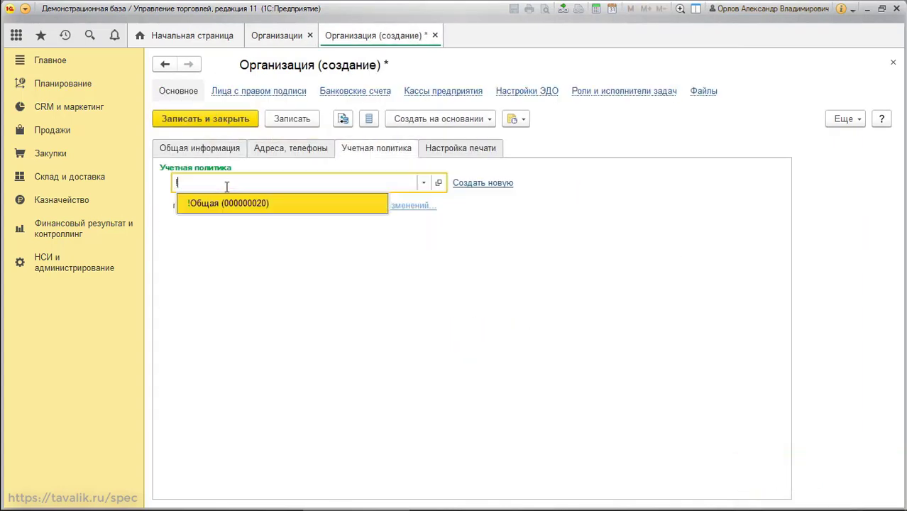
pyautogui.click(228, 203)
pyautogui.click(205, 119)
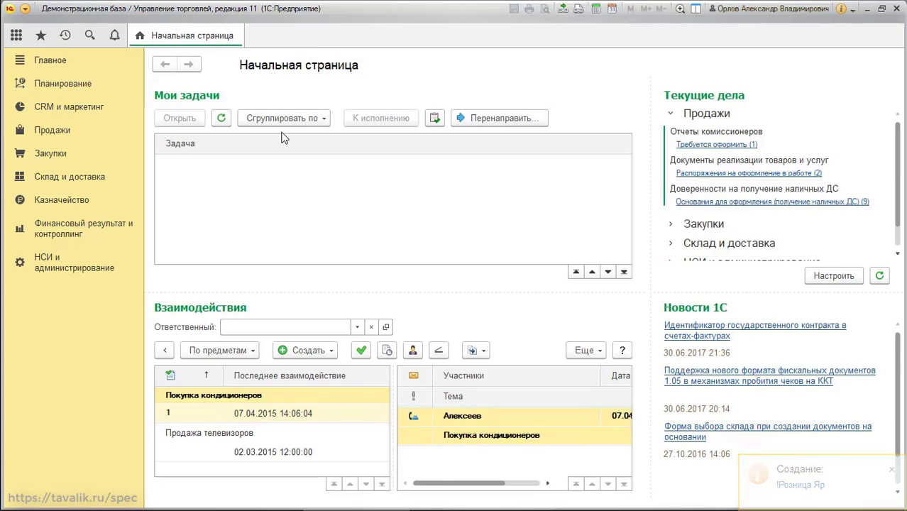
# Open Структура предприятия and create a department named !Администрация
pyautogui.click(74, 269)
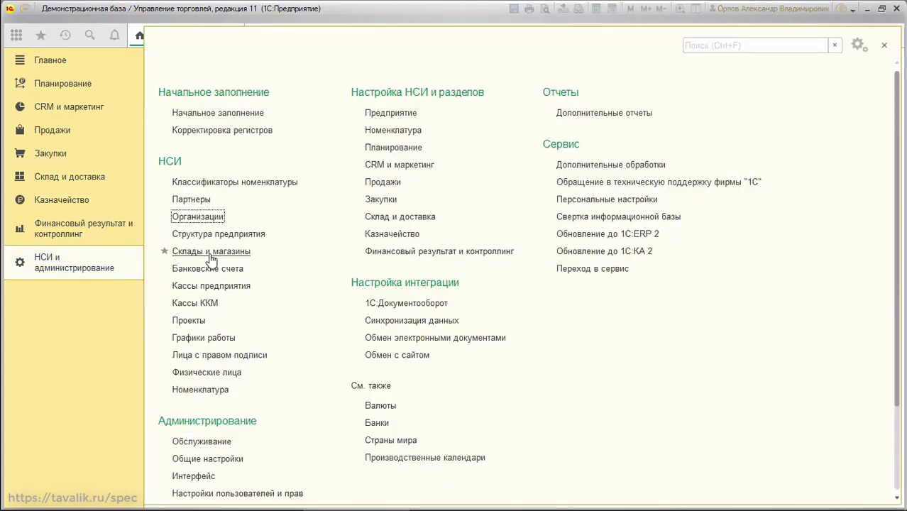
pyautogui.click(241, 234)
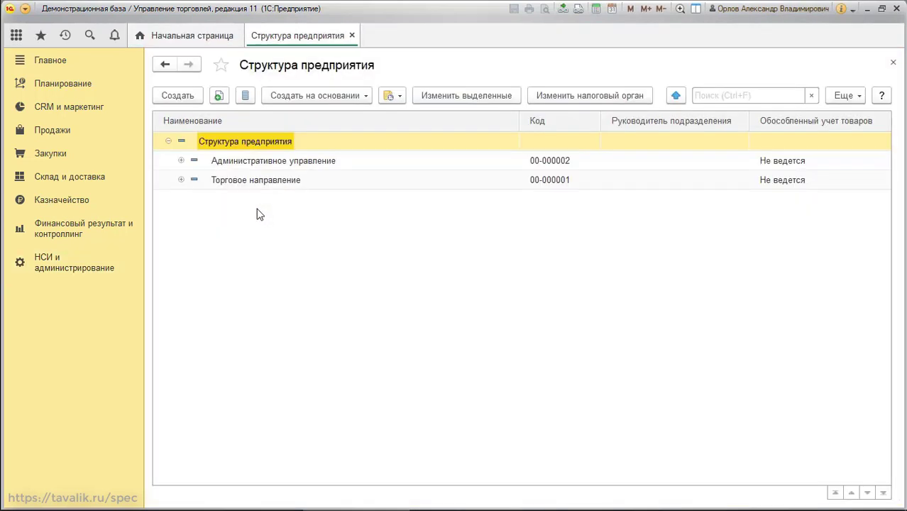
pyautogui.click(185, 95)
pyautogui.write('!')
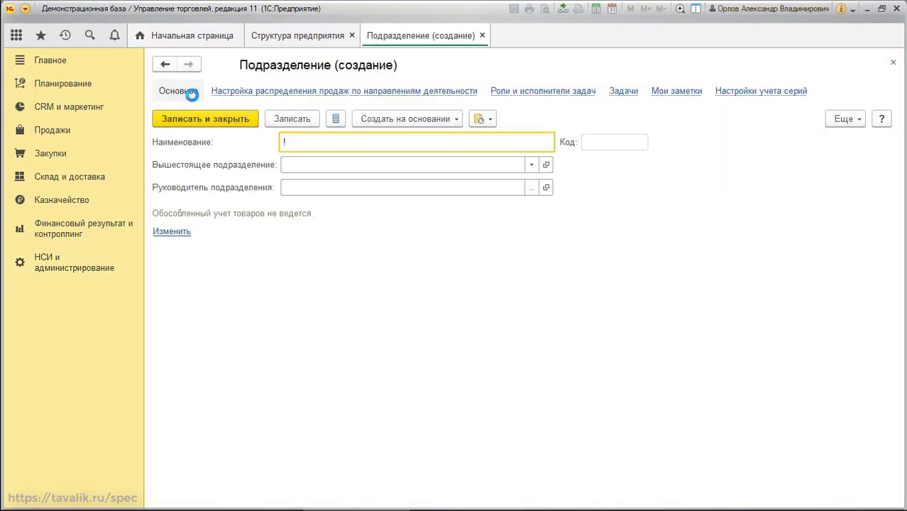
pyautogui.write('Администрация')
pyautogui.hotkey('ctrl', 'Return')
# Create two more departments in the enterprise structure, named !Закупки and !Продажи
pyautogui.click(190, 96)
pyautogui.write('!')
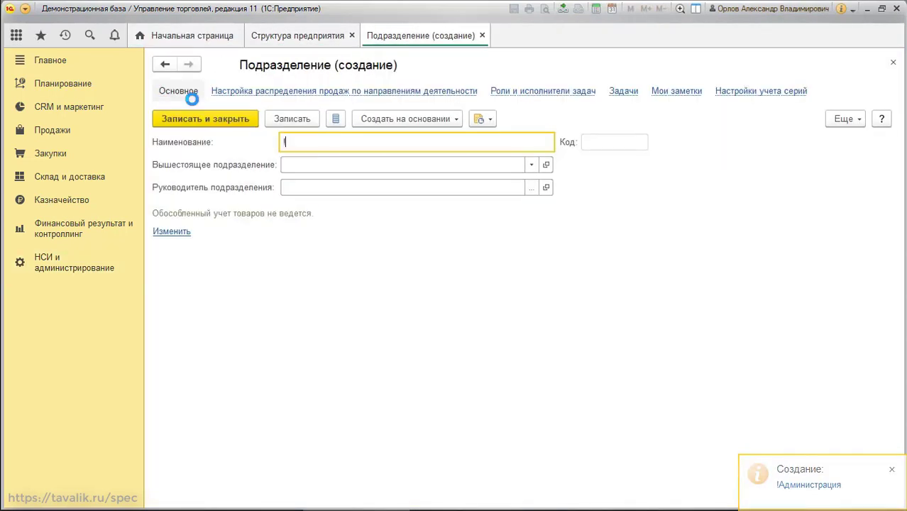
pyautogui.write('Закупки')
pyautogui.hotkey('ctrl', 'Return')
pyautogui.click(190, 96)
pyautogui.write('!')
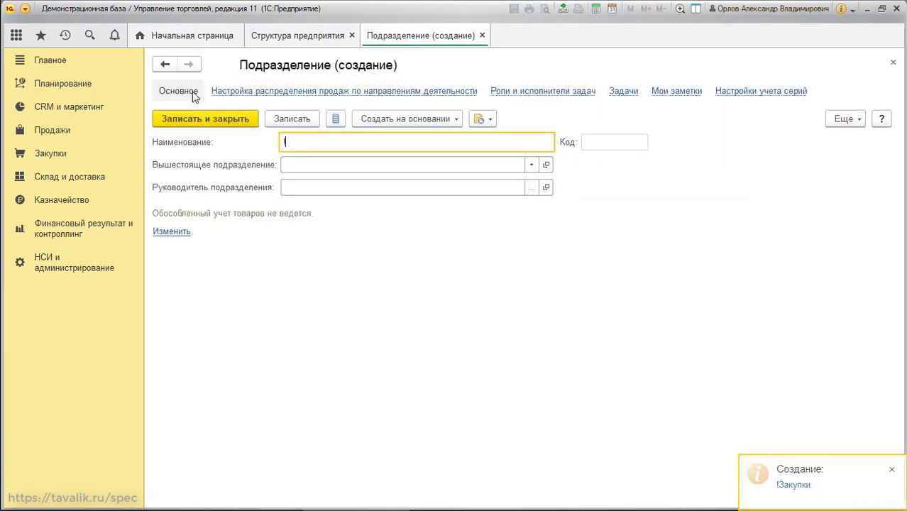
pyautogui.write('Продажи')
pyautogui.hotkey('ctrl', 'Return')
# Create the departments !Складское хозяйство and !Магазин, and close the enterprise structure
pyautogui.click(188, 95)
pyautogui.write('!Складское хозяйство')
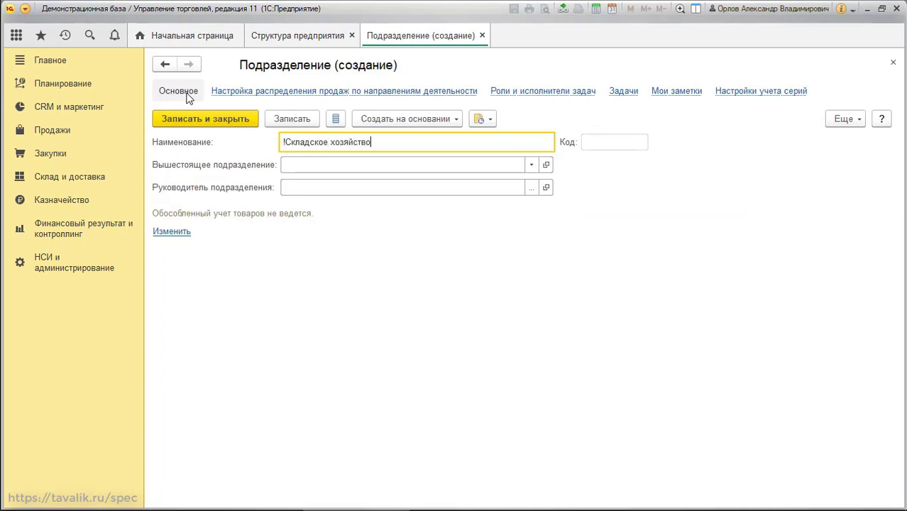
pyautogui.hotkey('ctrl', 'Return')
pyautogui.click(188, 96)
pyautogui.write('!')
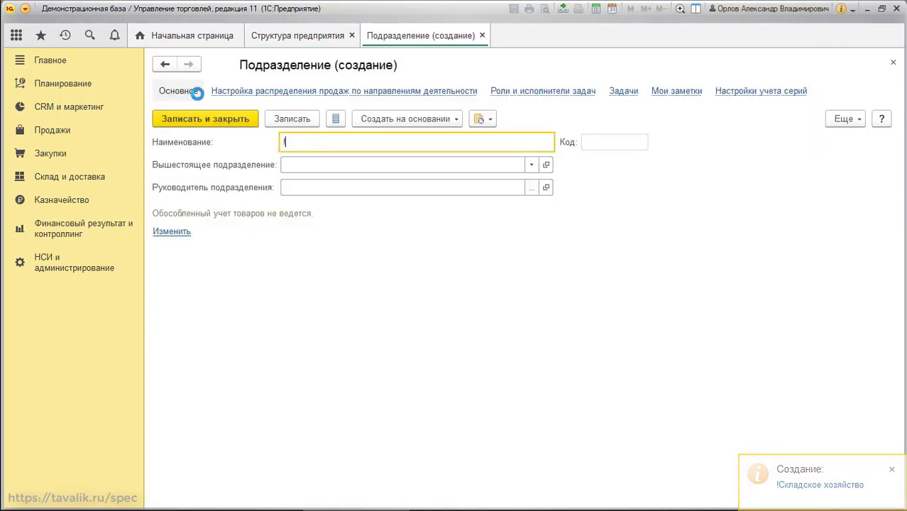
pyautogui.write('Магазин')
pyautogui.hotkey('ctrl', 'Return')
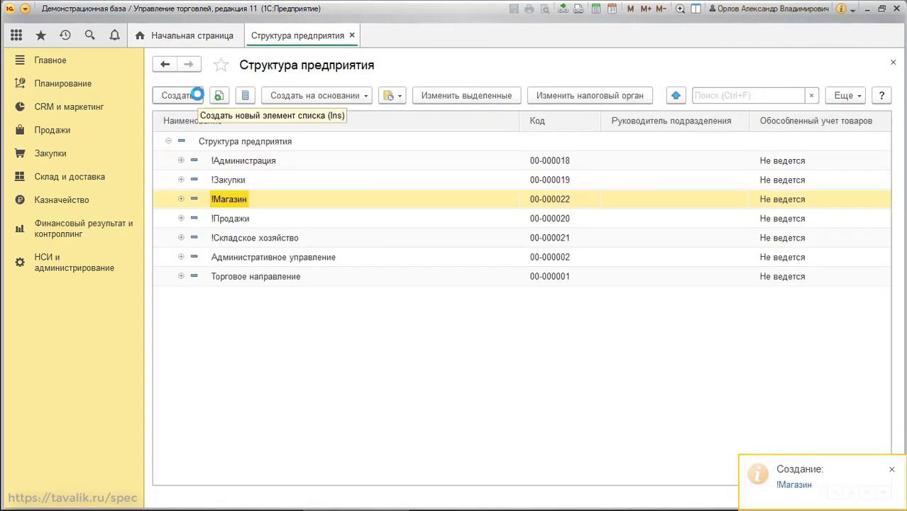
pyautogui.click(351, 36)
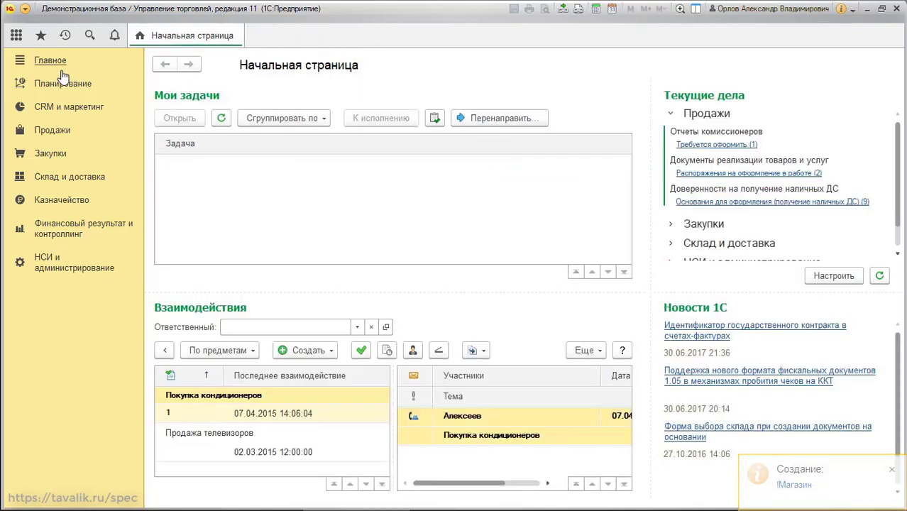
# Open the Виды цен directory from the CRM and marketing settings and start a new price type named !Трасферная
pyautogui.moveTo(89, 110)
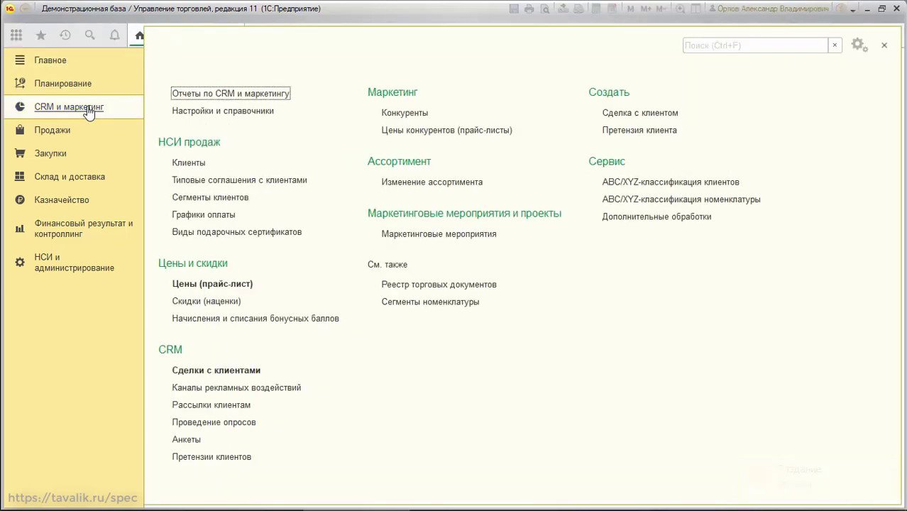
pyautogui.click(200, 115)
pyautogui.click(174, 129)
pyautogui.click(180, 116)
pyautogui.write('!Прас')
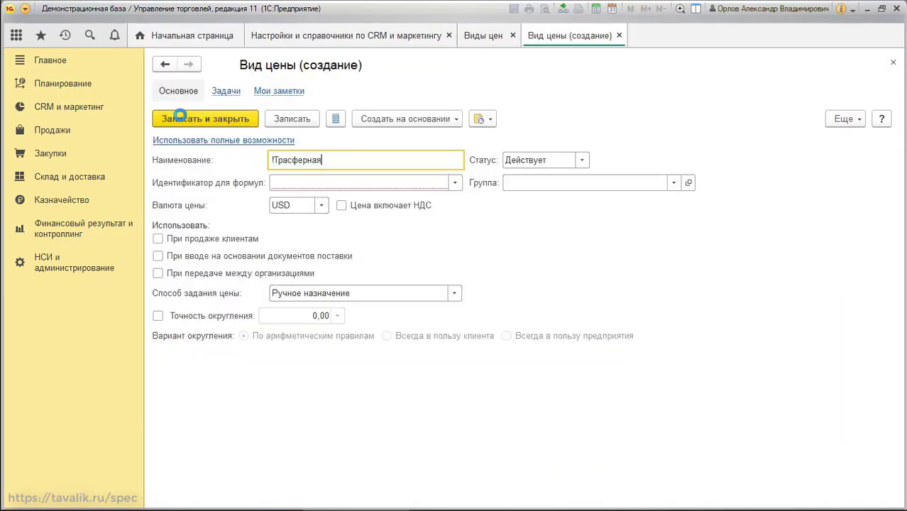
pyautogui.write('ферная')
pyautogui.press('Tab')
# Set the transfer price type to RUB including VAT, for transfers between organizations, calculated as Наценка на цену поступления, and save it
pyautogui.click(320, 205)
pyautogui.click(298, 238)
pyautogui.click(341, 205)
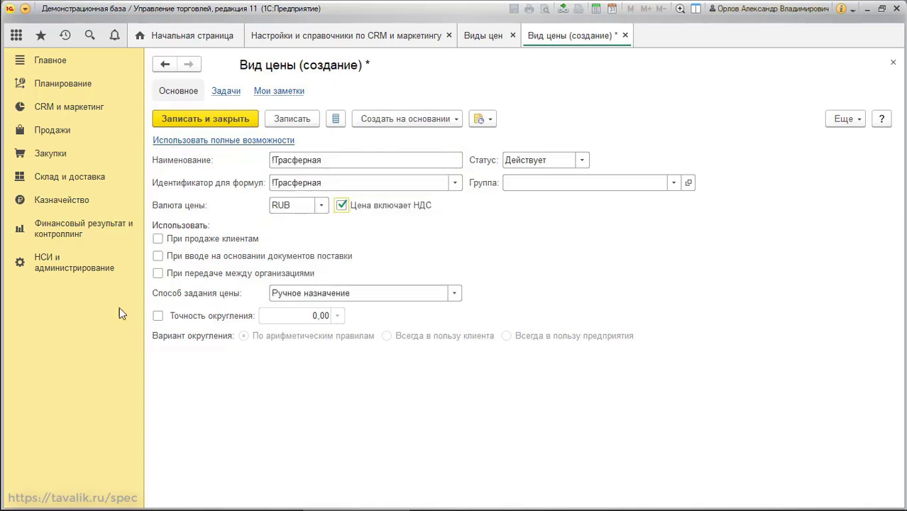
pyautogui.click(157, 272)
pyautogui.click(454, 292)
pyautogui.click(330, 350)
pyautogui.hotkey('ctrl', 'Return')
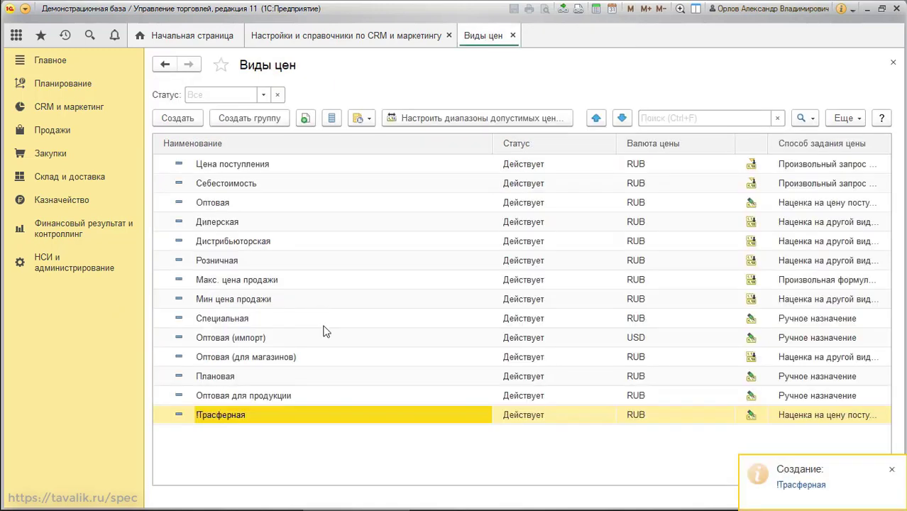
# Start a new price type named !Оптовая with currency RUB and VAT included
pyautogui.press('Insert')
pyautogui.write('!Оптовая')
pyautogui.hotkey('ctrl', 'a')
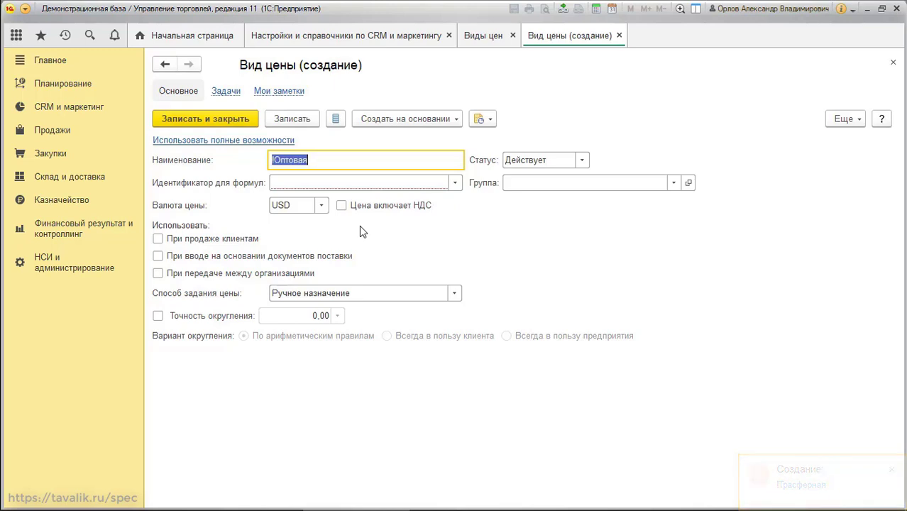
pyautogui.press('Tab')
pyautogui.click(321, 205)
pyautogui.click(298, 237)
pyautogui.click(341, 205)
# Enable !Оптовая for sales to customers, set its method to Наценка на цену поступления with a 10% markup, and save it
pyautogui.click(157, 239)
pyautogui.click(454, 292)
pyautogui.click(315, 327)
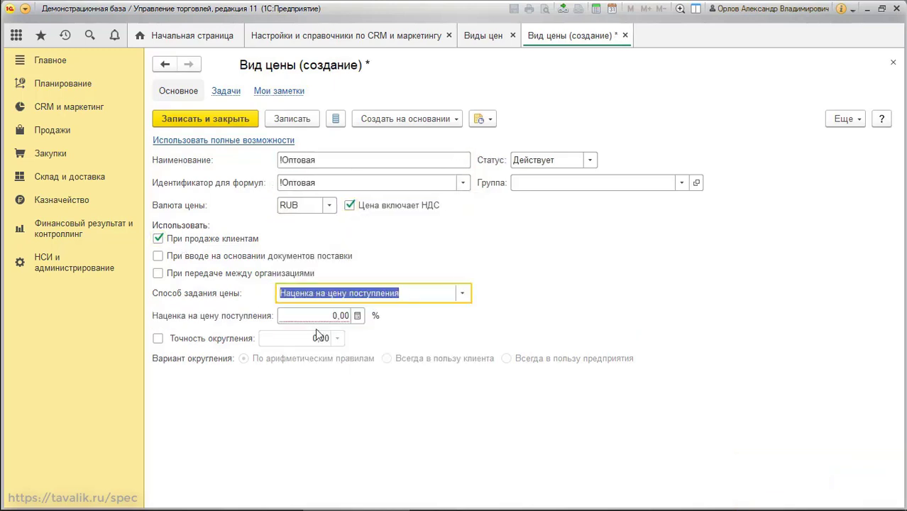
pyautogui.press('Tab')
pyautogui.write('10')
pyautogui.hotkey('ctrl', 'Return')
# Copy the wholesale price type as !Розничная with a 20% markup, save it, and close the price types and CRM settings
pyautogui.press('F9')
pyautogui.write('!Роз')
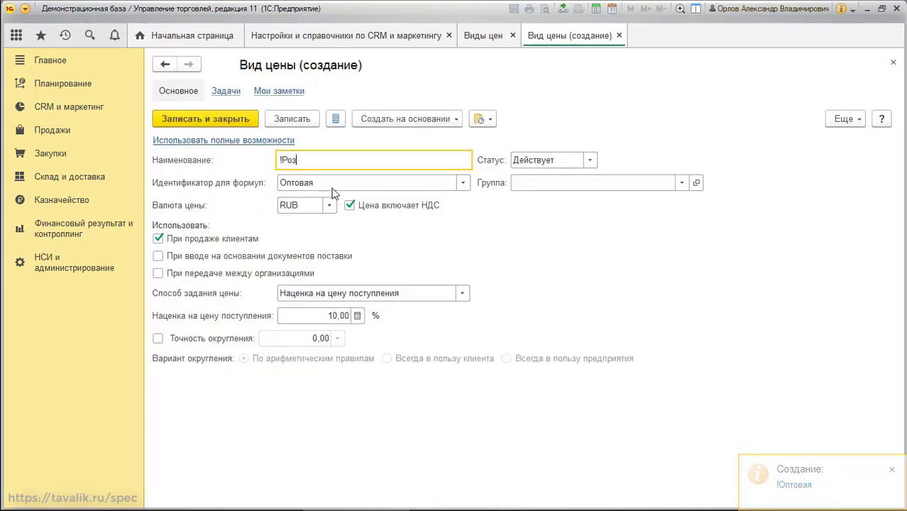
pyautogui.write('ничная')
pyautogui.hotkey('ctrl', 'a')
pyautogui.press('Tab')
pyautogui.doubleClick(323, 315)
pyautogui.write('20')
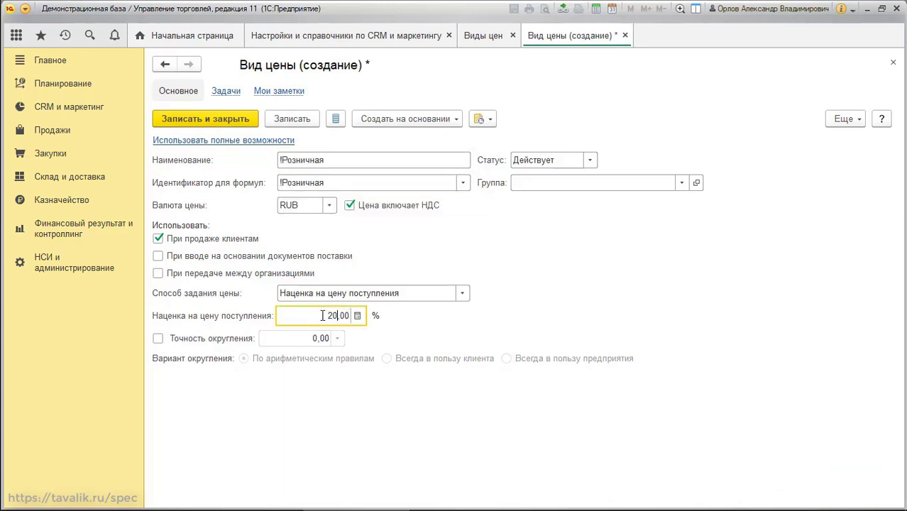
pyautogui.hotkey('ctrl', 'Return')
pyautogui.click(512, 35)
pyautogui.click(449, 36)
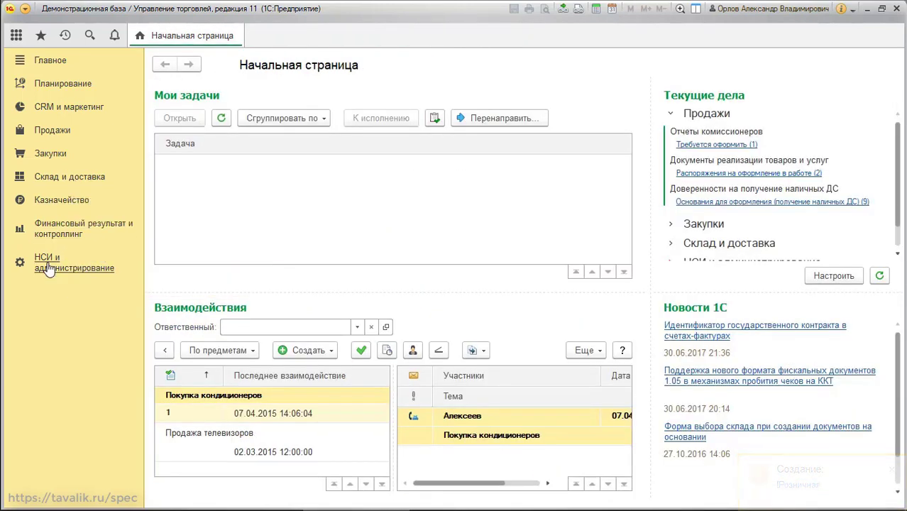
# Open Склады и магазины and create a wholesale warehouse named !Оптовый
pyautogui.click(71, 264)
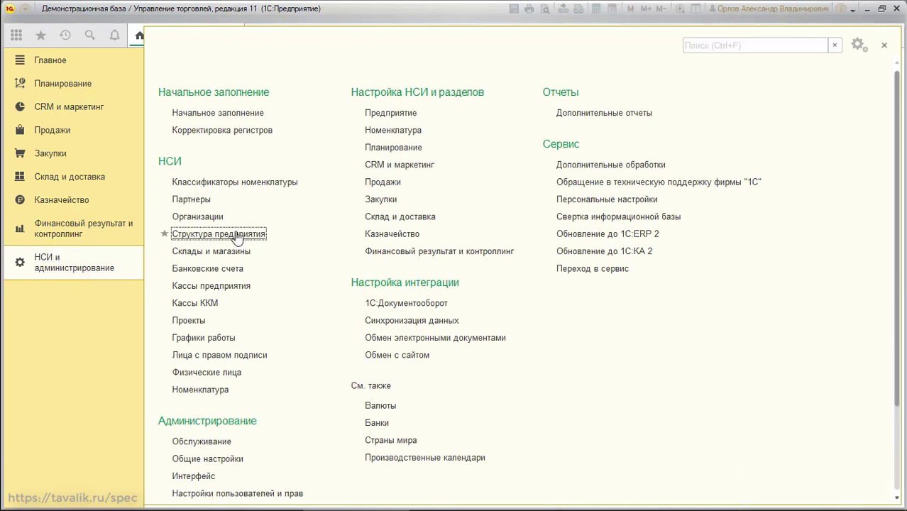
pyautogui.click(227, 251)
pyautogui.click(184, 95)
pyautogui.click(193, 115)
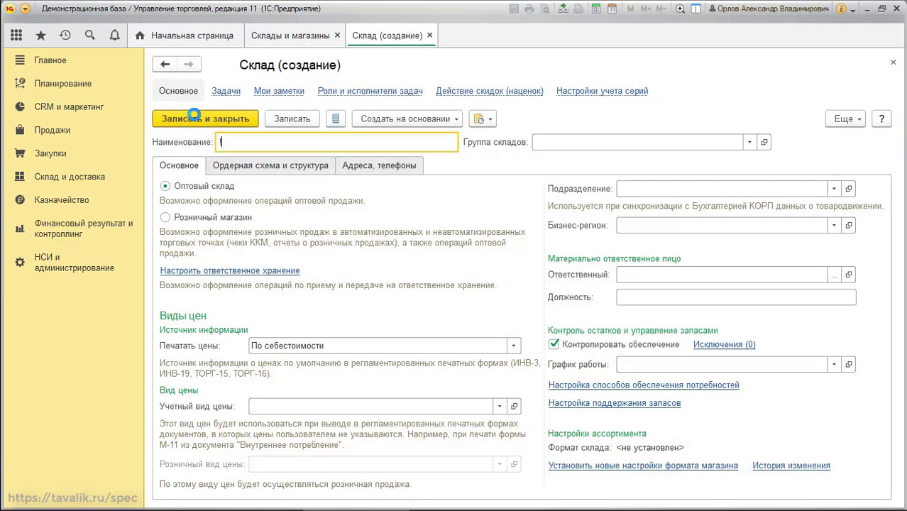
pyautogui.write('!Оптовый')
pyautogui.click(193, 116)
# Create a retail store named !Розничный with retail price type !Розничная, save it, and close the warehouse list
pyautogui.click(183, 95)
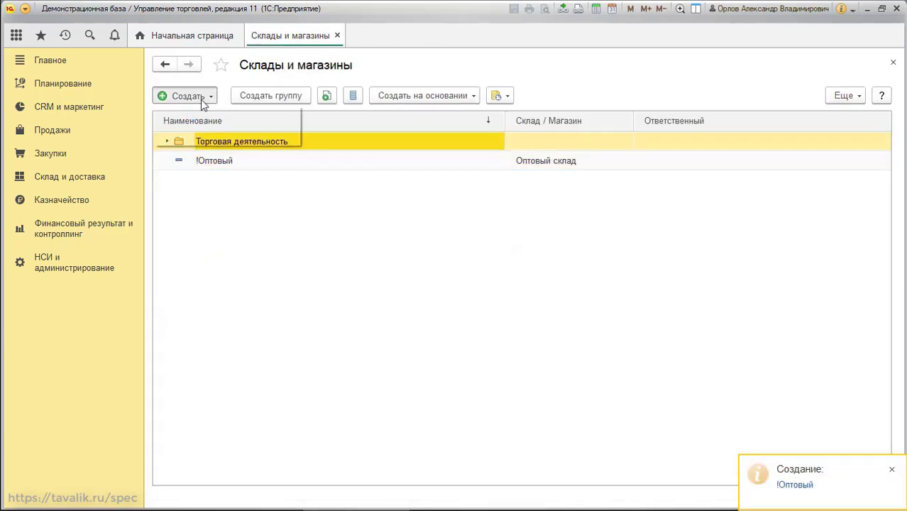
pyautogui.click(202, 131)
pyautogui.write('!Розничный')
pyautogui.click(321, 462)
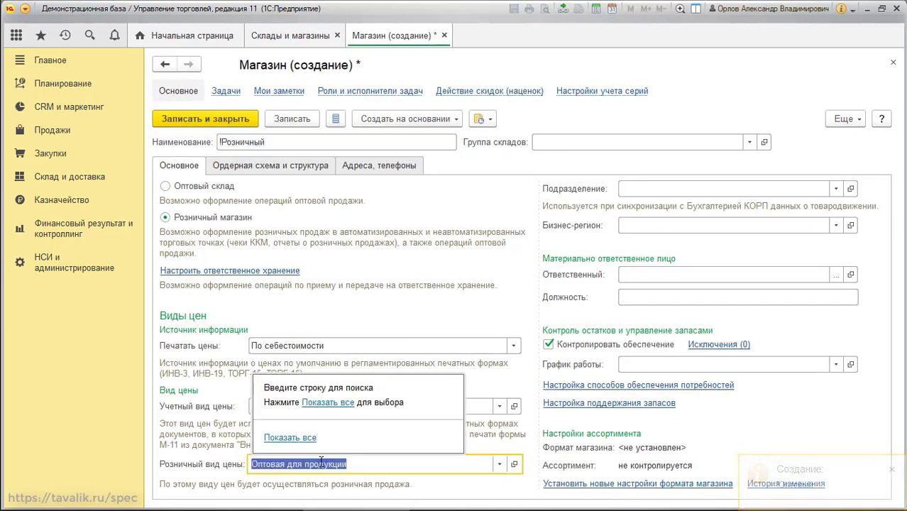
pyautogui.write('!')
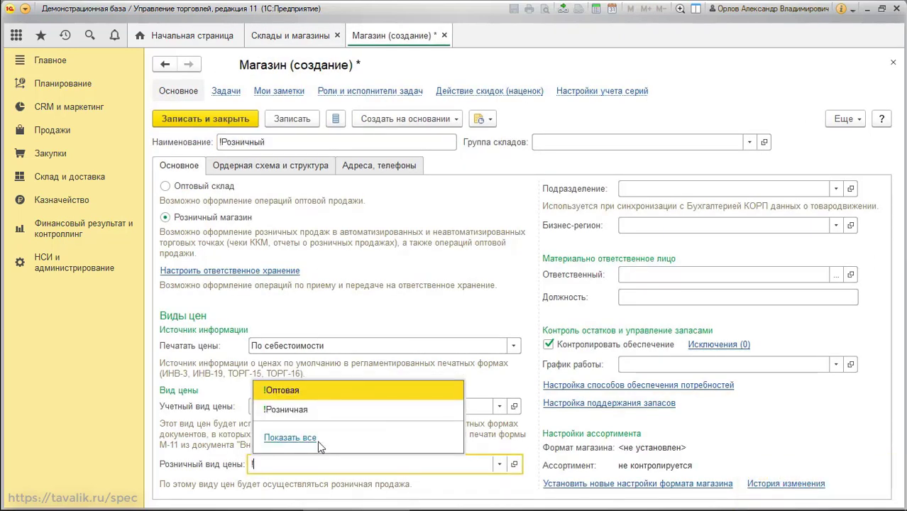
pyautogui.click(319, 413)
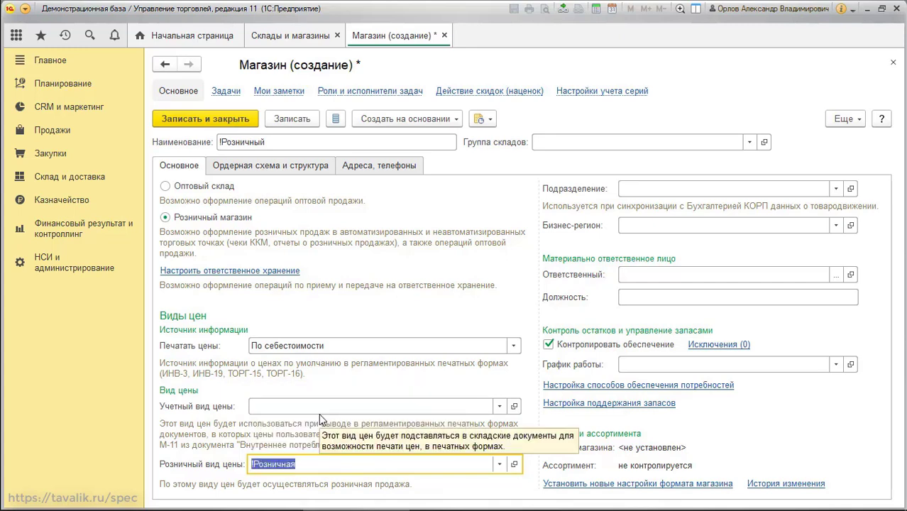
pyautogui.hotkey('ctrl', 'Return')
pyautogui.click(337, 35)
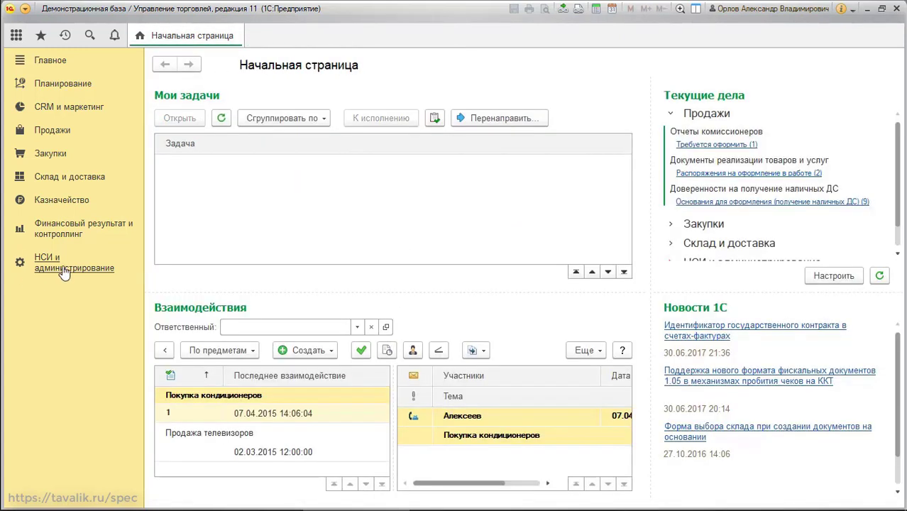
# Open Кассы предприятия, create a cash desk named !Основная for organization !Розница Яр, and save it
pyautogui.click(53, 260)
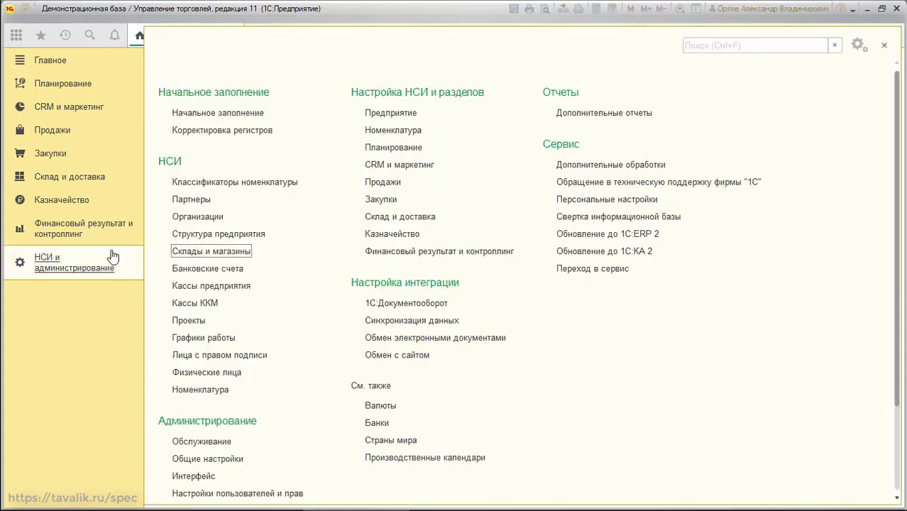
pyautogui.click(204, 286)
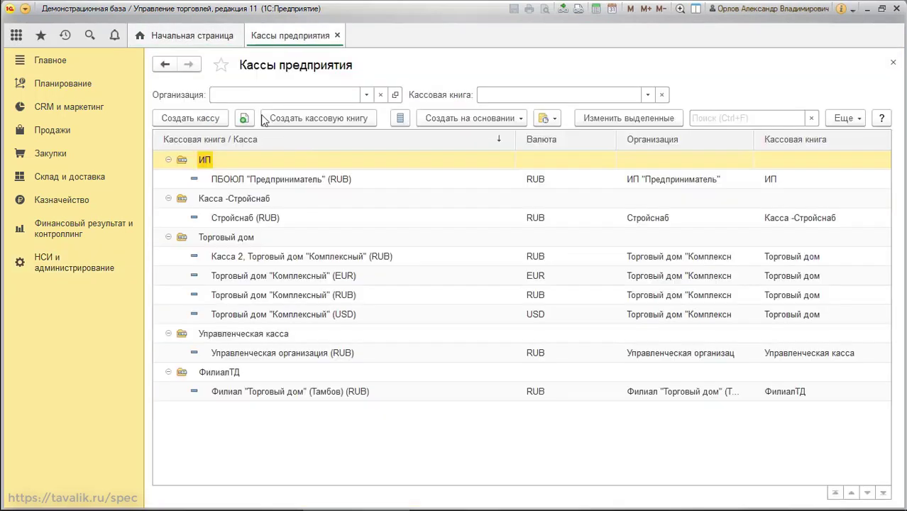
pyautogui.click(212, 118)
pyautogui.write('!Основная')
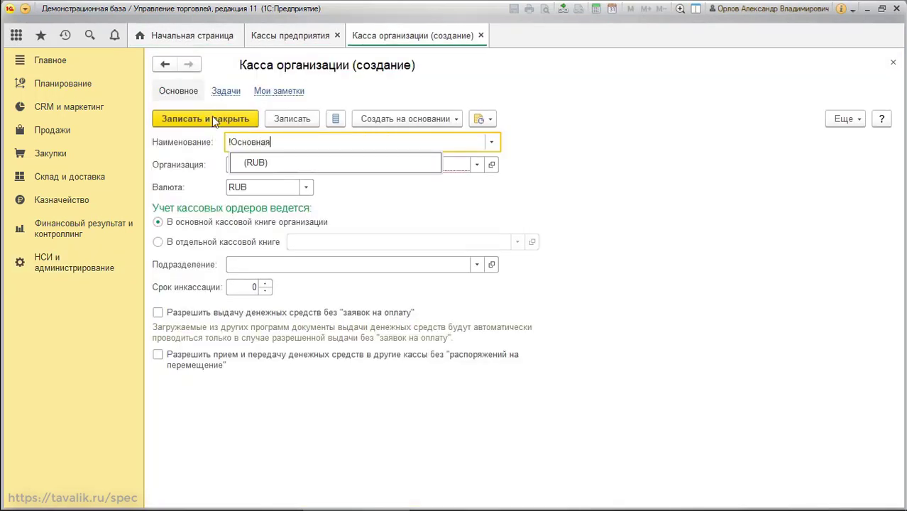
pyautogui.press('Tab')
pyautogui.click(340, 164)
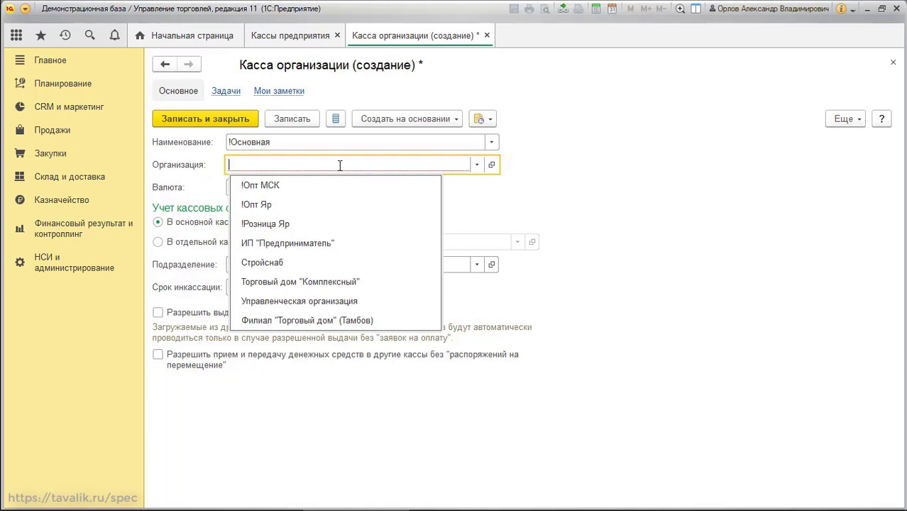
pyautogui.click(320, 224)
pyautogui.click(206, 119)
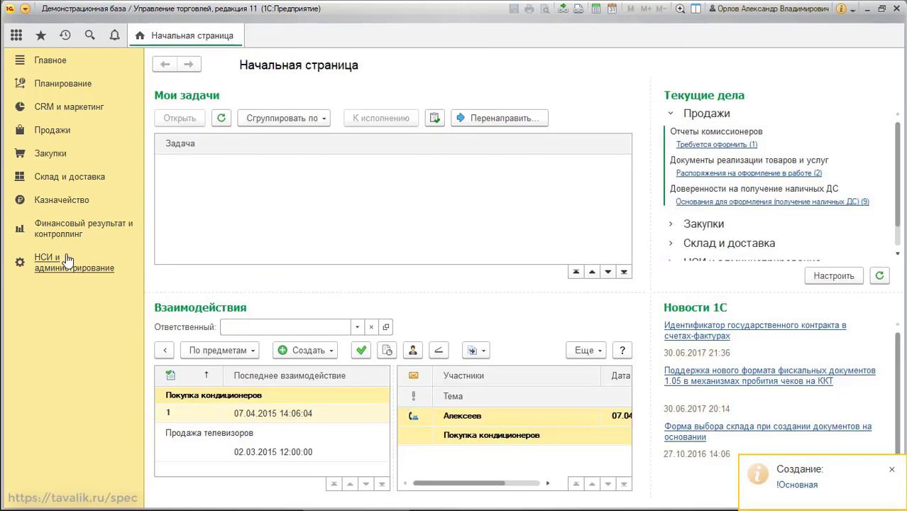
# Open Кассы ККМ and start a new Автономная ККМ for organization !Розница Яр and warehouse !Розничный
pyautogui.click(20, 261)
pyautogui.click(193, 299)
pyautogui.click(178, 96)
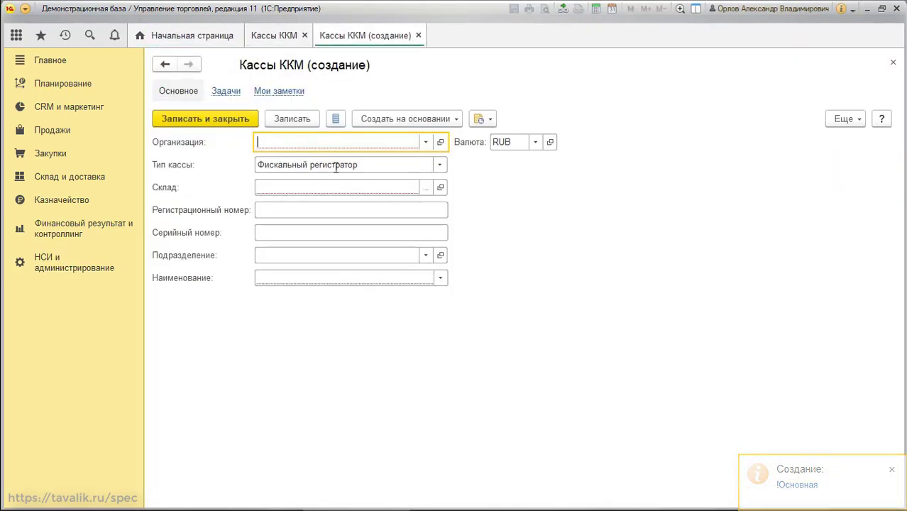
pyautogui.click(330, 158)
pyautogui.click(327, 196)
pyautogui.click(328, 150)
pyautogui.click(318, 198)
pyautogui.click(330, 211)
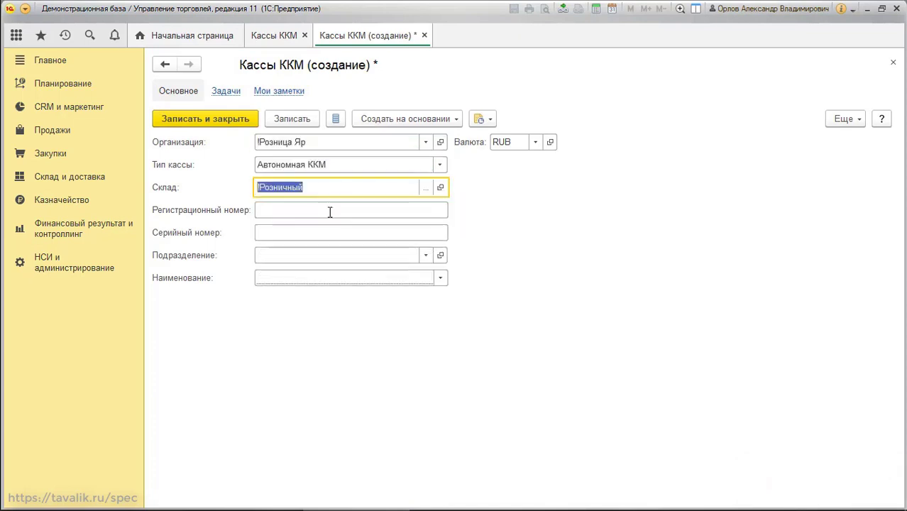
# Name the cash register !Автономная ККМ (!Розничный), assign its department, save it, and close the register list
pyautogui.click(306, 274)
pyautogui.click(401, 298)
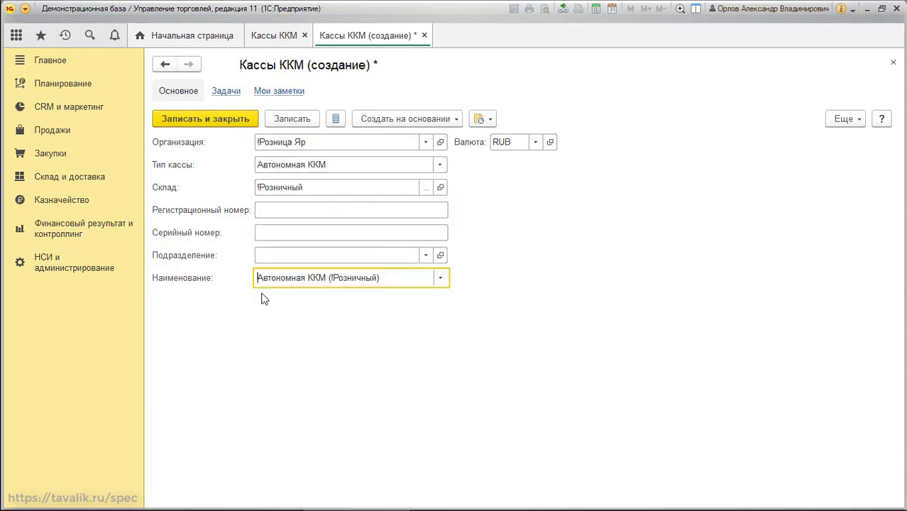
pyautogui.click(310, 252)
pyautogui.click(425, 255)
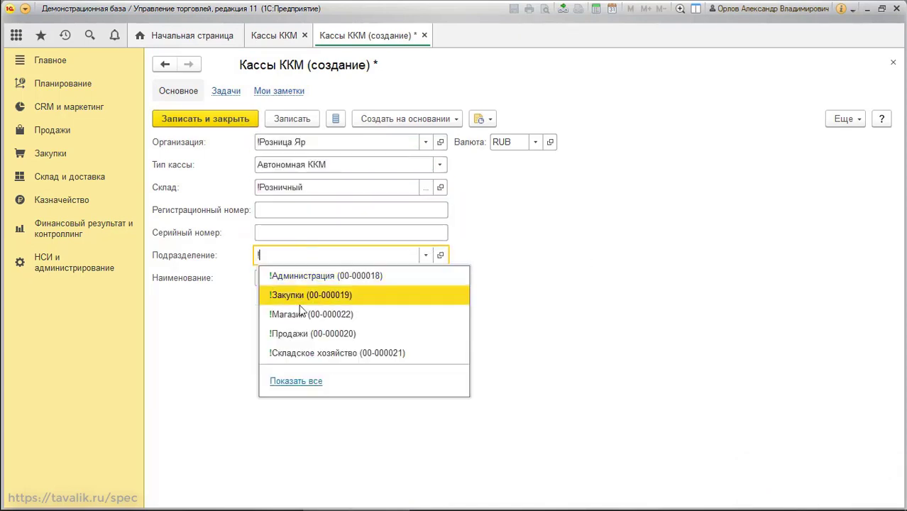
pyautogui.click(284, 292)
pyautogui.click(205, 118)
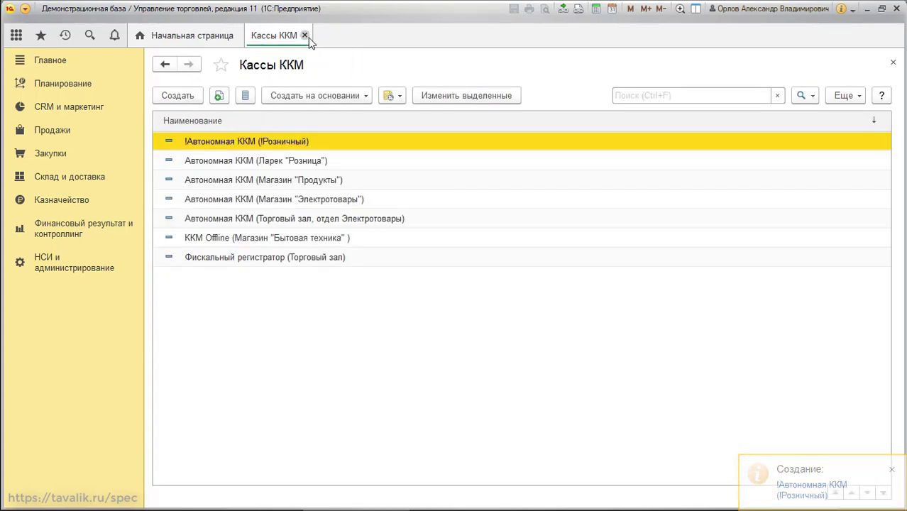
pyautogui.click(304, 34)
# Open Номенклатура and start a new item kind (Вид номенклатуры) of type Товар
pyautogui.click(46, 61)
pyautogui.click(395, 184)
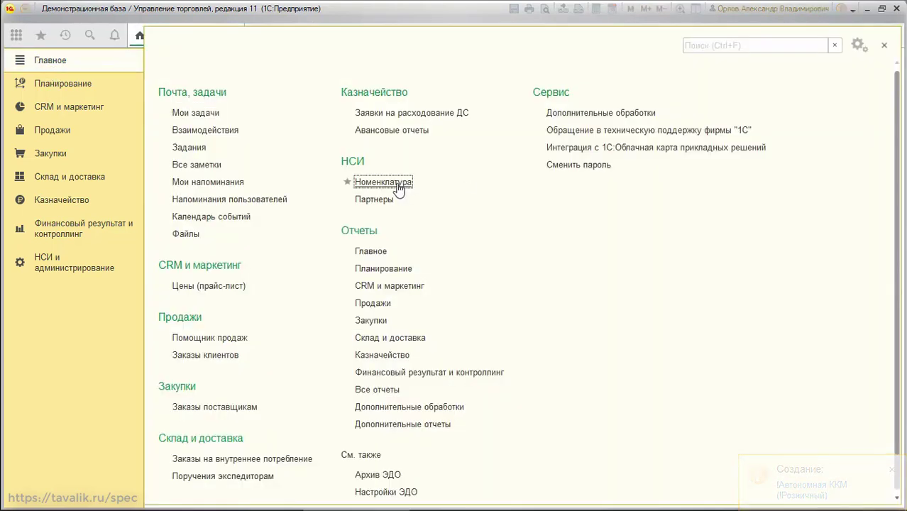
pyautogui.click(846, 98)
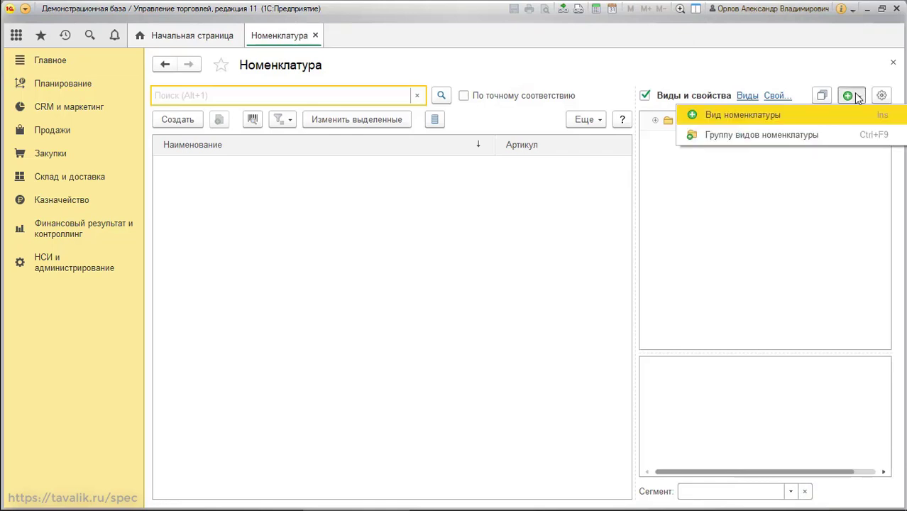
pyautogui.click(813, 114)
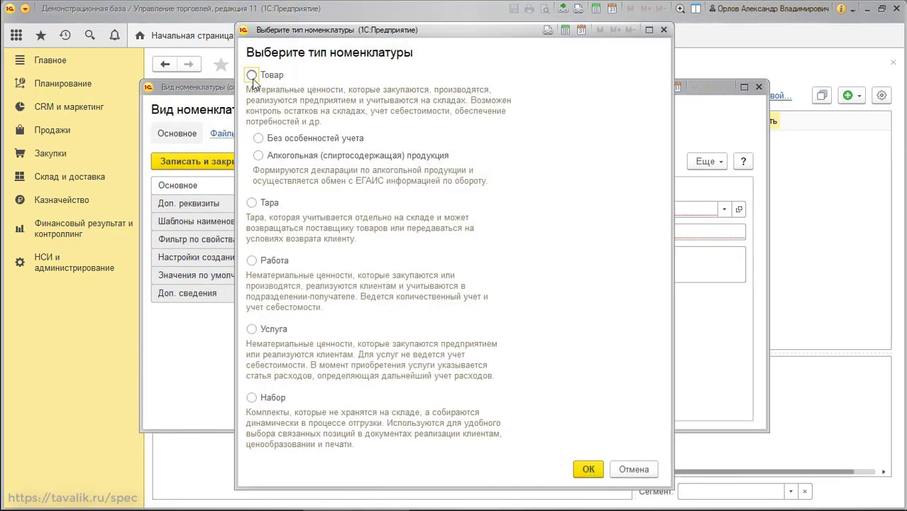
pyautogui.doubleClick(251, 75)
pyautogui.click(666, 131)
pyautogui.click(630, 249)
pyautogui.click(458, 131)
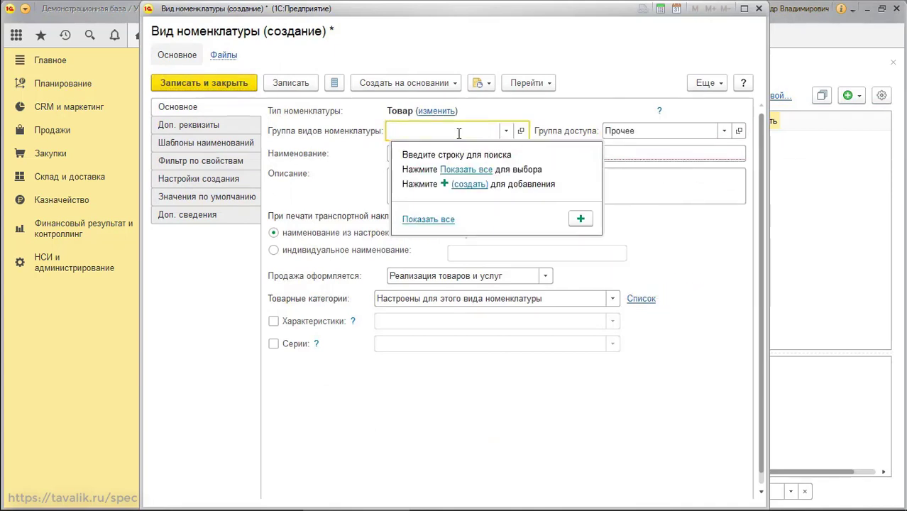
# Name the item kind !Экзамен, set its default storage unit to шт, and save it
pyautogui.click(633, 154)
pyautogui.write('!Экзамен')
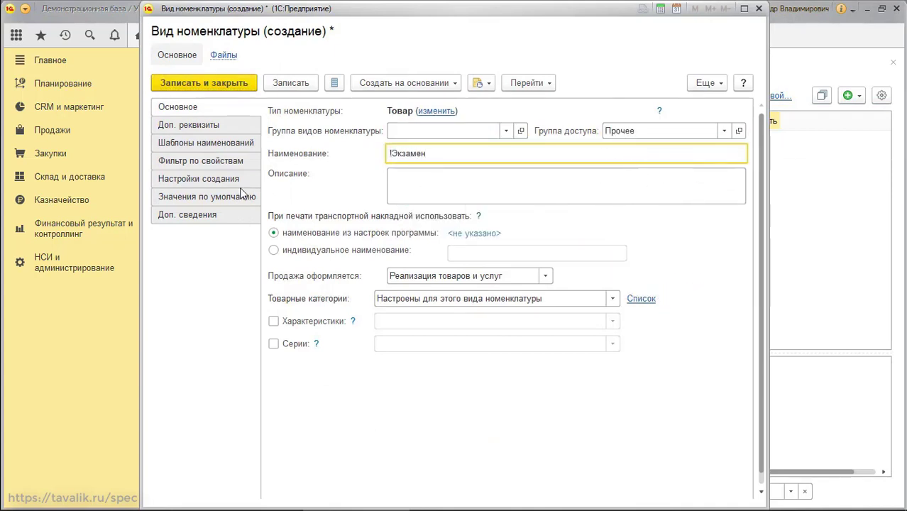
pyautogui.click(229, 202)
pyautogui.click(612, 307)
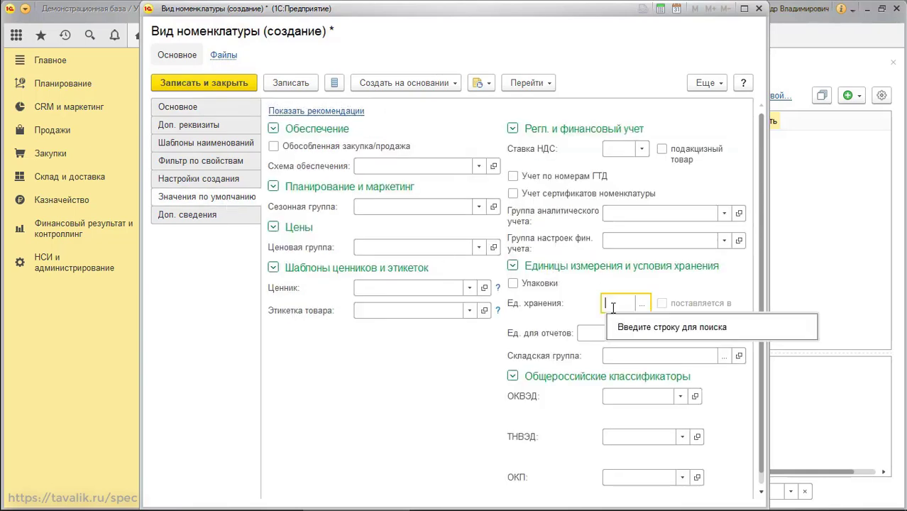
pyautogui.write('шт')
pyautogui.press('Tab')
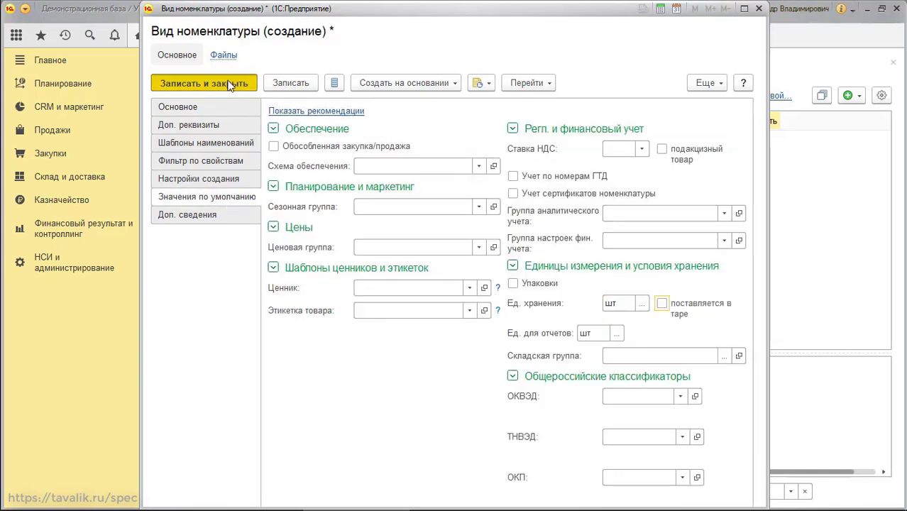
pyautogui.click(204, 82)
# Create an item of kind !Экзамен with the working name !Номенклатура №1 and save it
pyautogui.click(179, 125)
pyautogui.write('Номе')
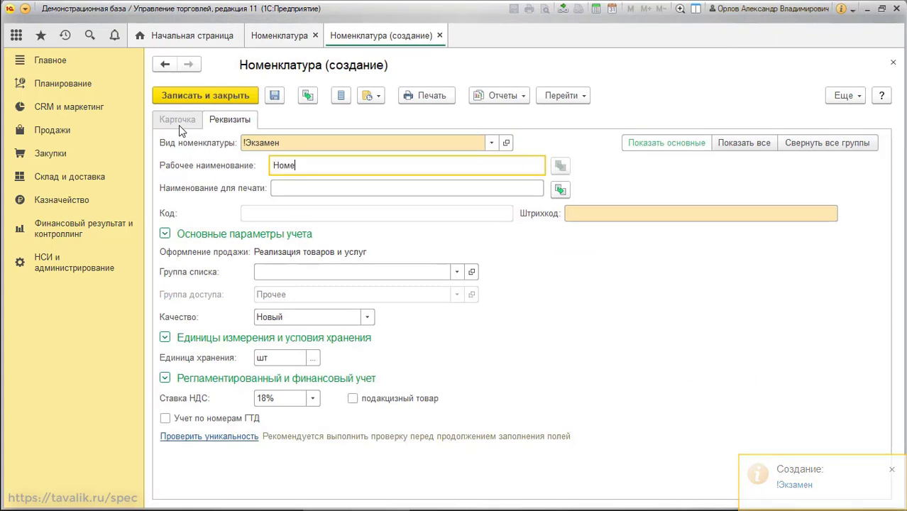
pyautogui.press('BackSpace')
pyautogui.press('BackSpace')
pyautogui.press('BackSpace')
pyautogui.press('BackSpace')
pyautogui.write('!Номенклатура №')
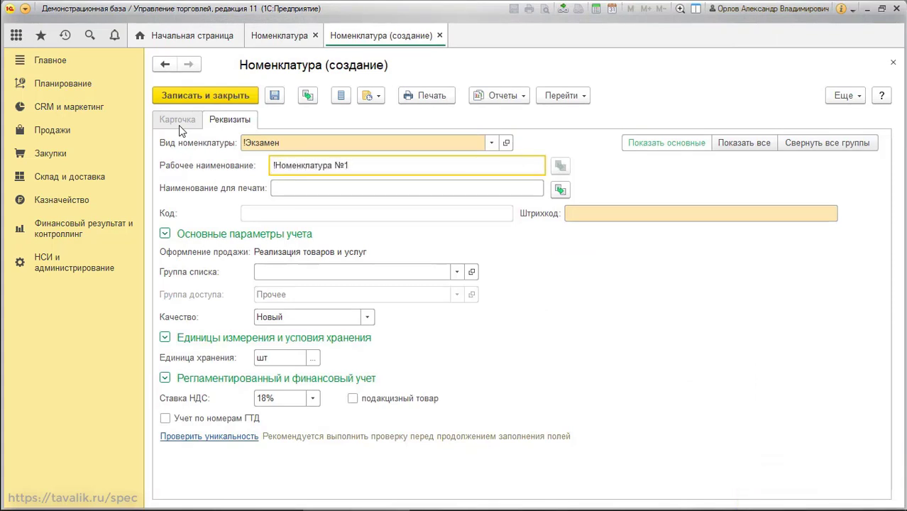
pyautogui.write('1')
pyautogui.click(211, 95)
# Copy the item !Номенклатура №1 as !Номенклатура №2 and save the copy
pyautogui.rightClick(230, 159)
pyautogui.click(283, 192)
pyautogui.doubleClick(355, 164)
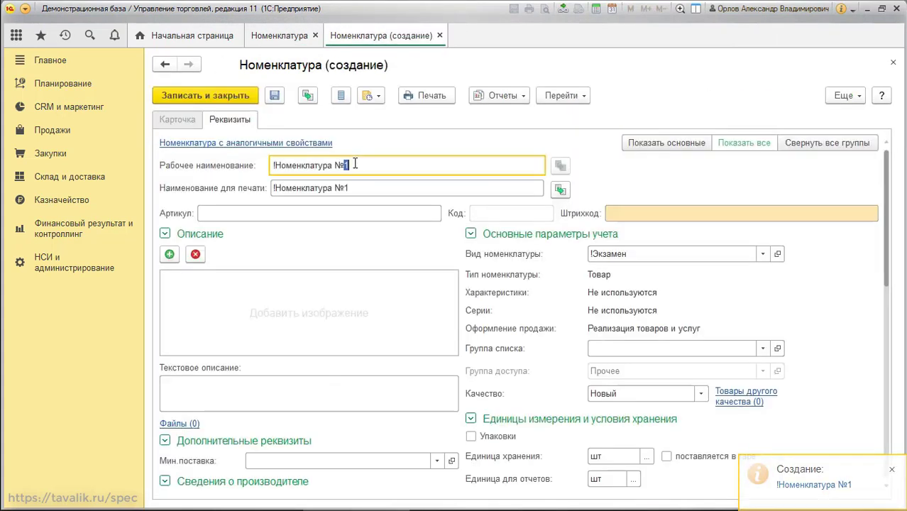
pyautogui.write('2')
pyautogui.click(194, 98)
# Copy the item !Номенклатура №2 as !Номенклатура №3, save it, and close the item list
pyautogui.rightClick(218, 186)
pyautogui.click(271, 218)
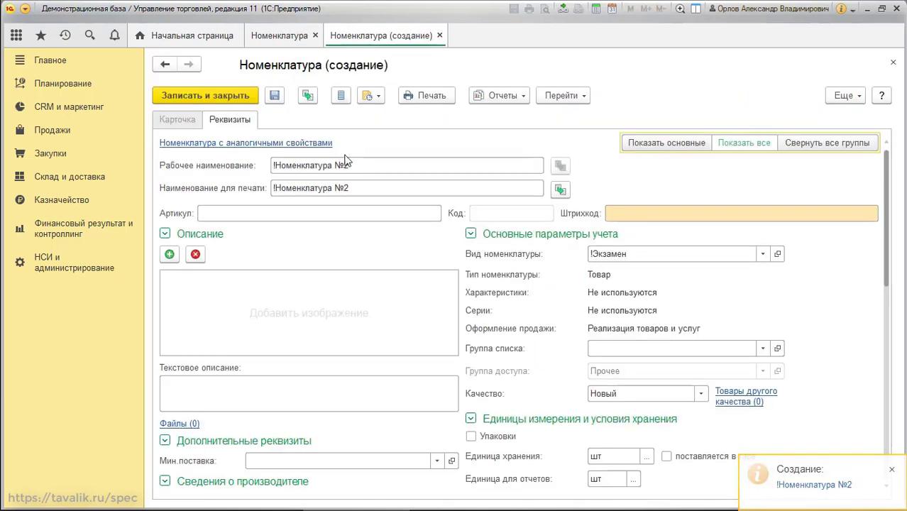
pyautogui.doubleClick(346, 163)
pyautogui.write('3')
pyautogui.click(205, 95)
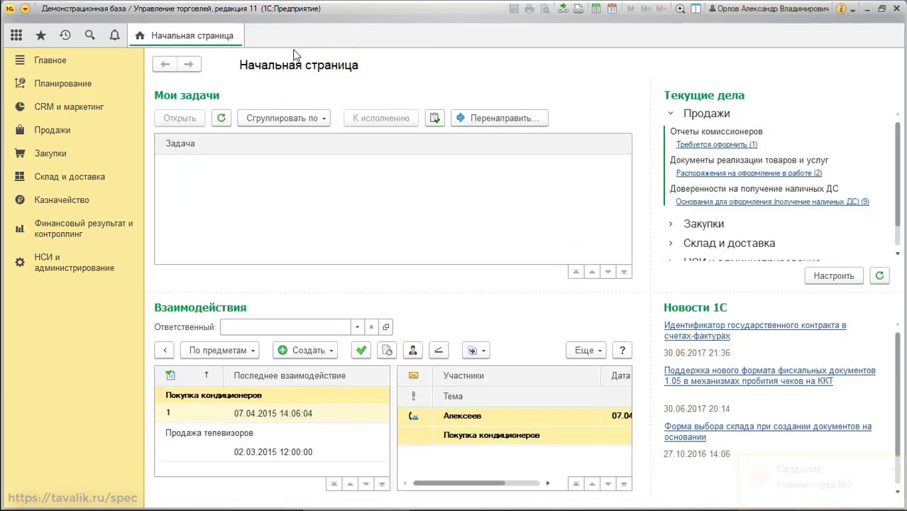
# Open Партнеры and start registering a company with the public name !Все для вас and its phone number
pyautogui.click(43, 61)
pyautogui.click(375, 200)
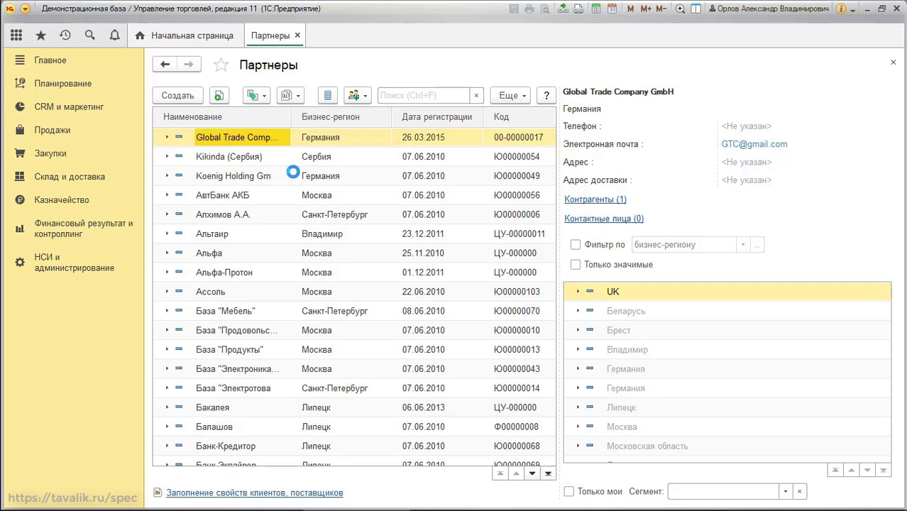
pyautogui.click(195, 99)
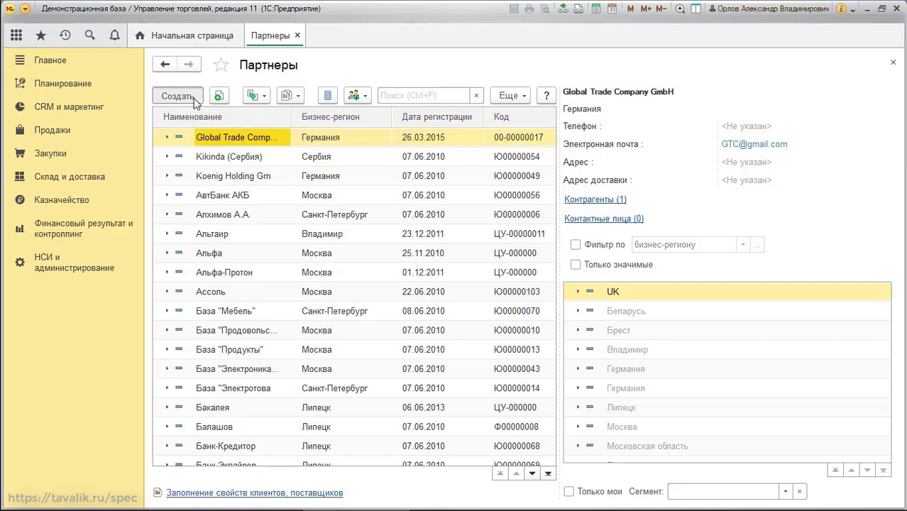
pyautogui.click(310, 268)
pyautogui.write('Все для вас')
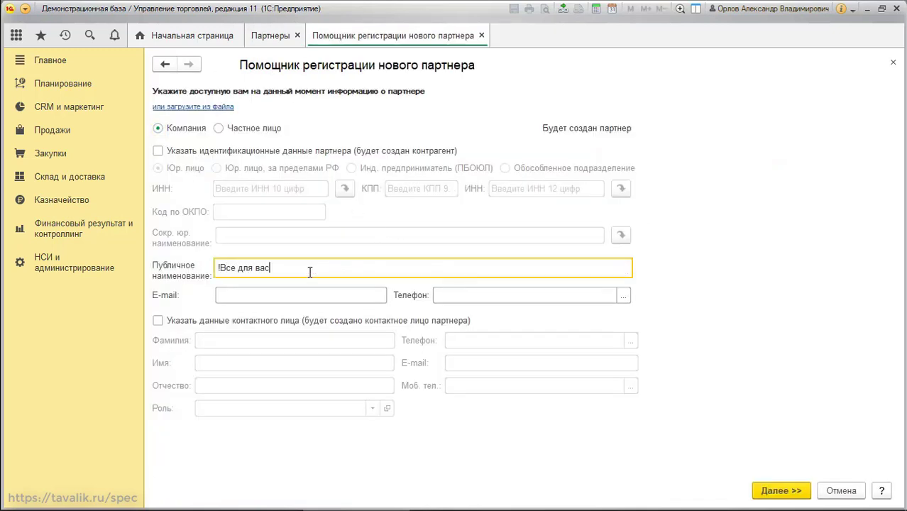
pyautogui.click(480, 299)
pyautogui.write('8(8')
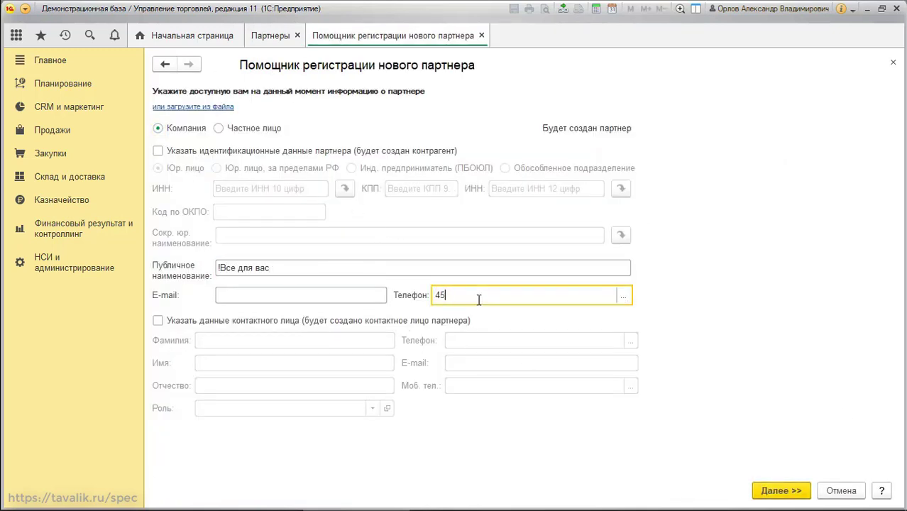
pyautogui.click(781, 490)
# Mark the partner as Клиент, set its access group to Прочие, and finish creating it
pyautogui.click(158, 211)
pyautogui.click(683, 132)
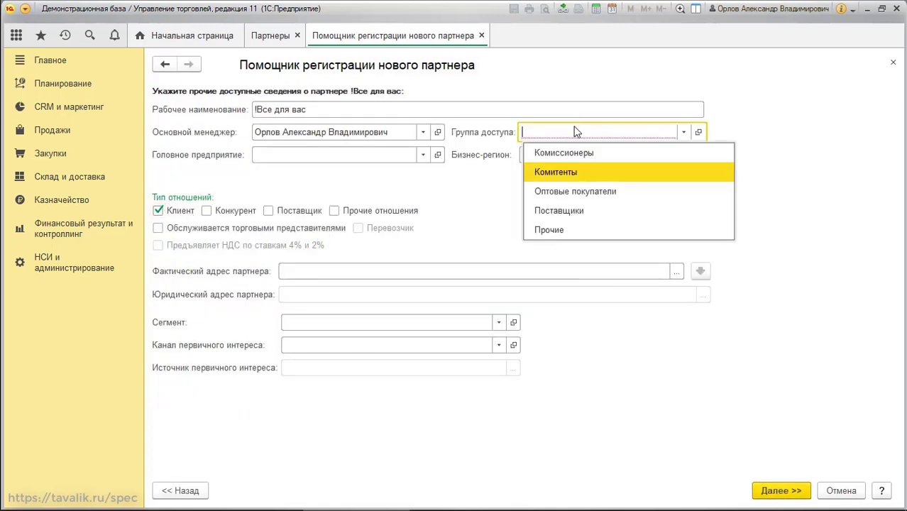
pyautogui.click(543, 229)
pyautogui.click(780, 490)
pyautogui.click(780, 490)
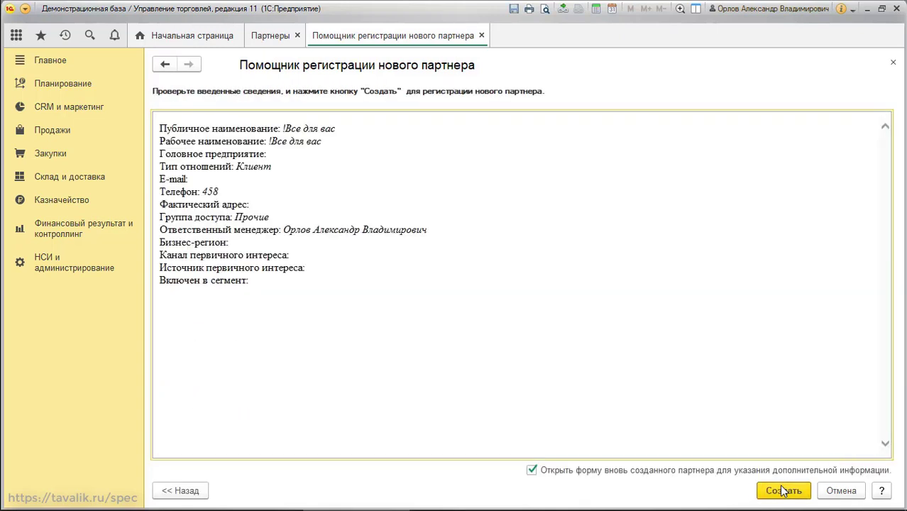
pyautogui.click(784, 490)
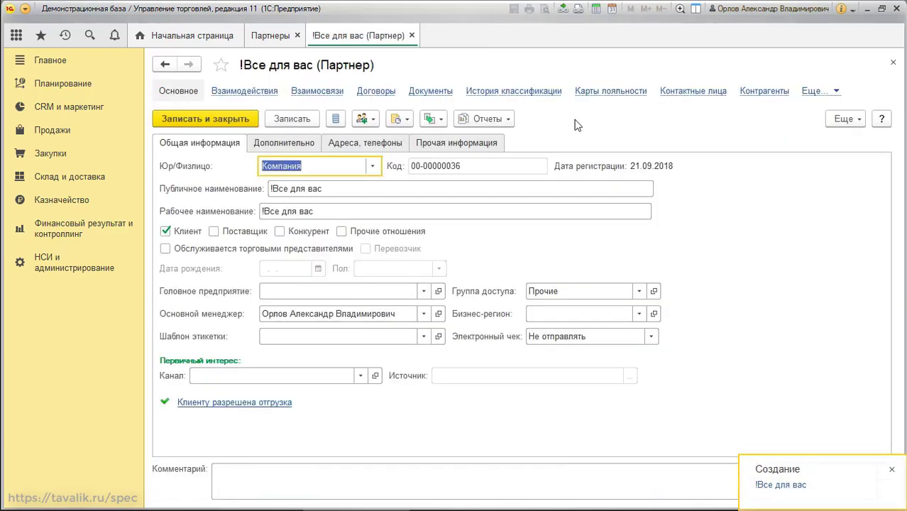
# Create a counterparty with the working name !Розничная for the partner !Все для вас, save it, and close the partner card
pyautogui.click(763, 92)
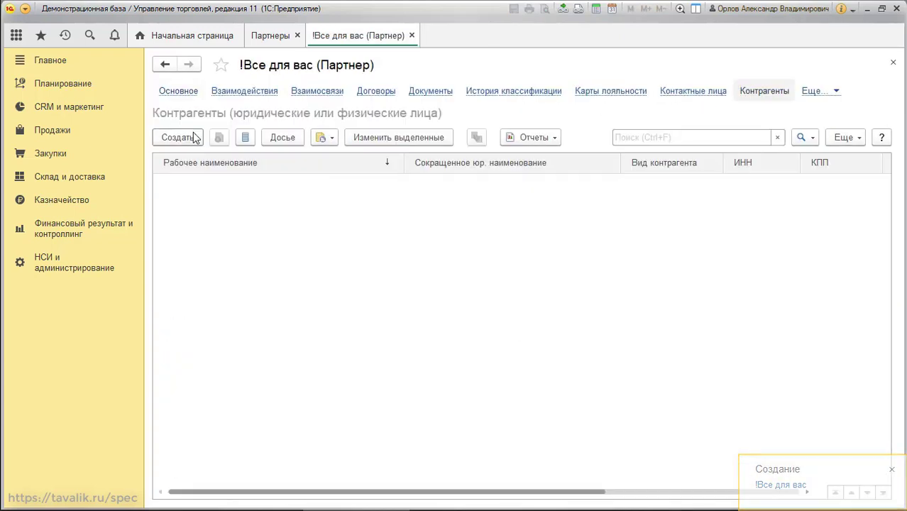
pyautogui.click(176, 135)
pyautogui.click(766, 298)
pyautogui.click(370, 282)
pyautogui.write('!Розничная')
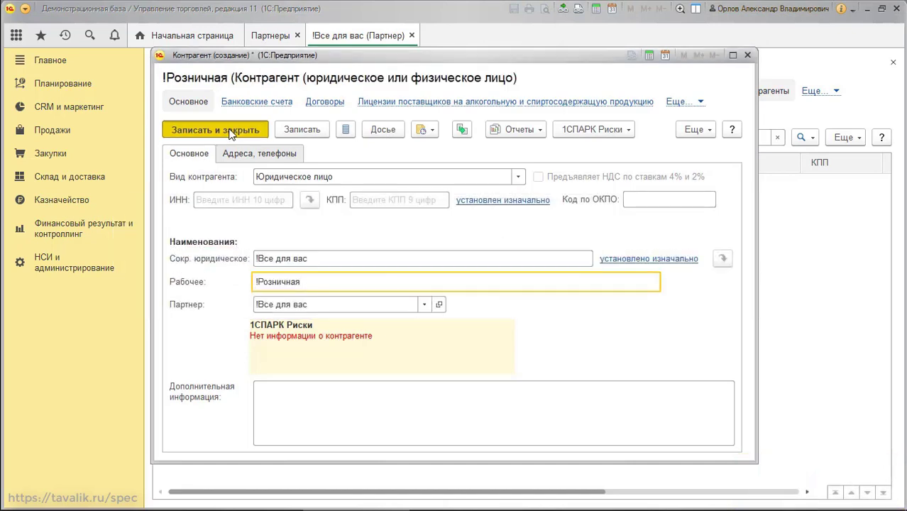
pyautogui.click(215, 129)
pyautogui.click(411, 36)
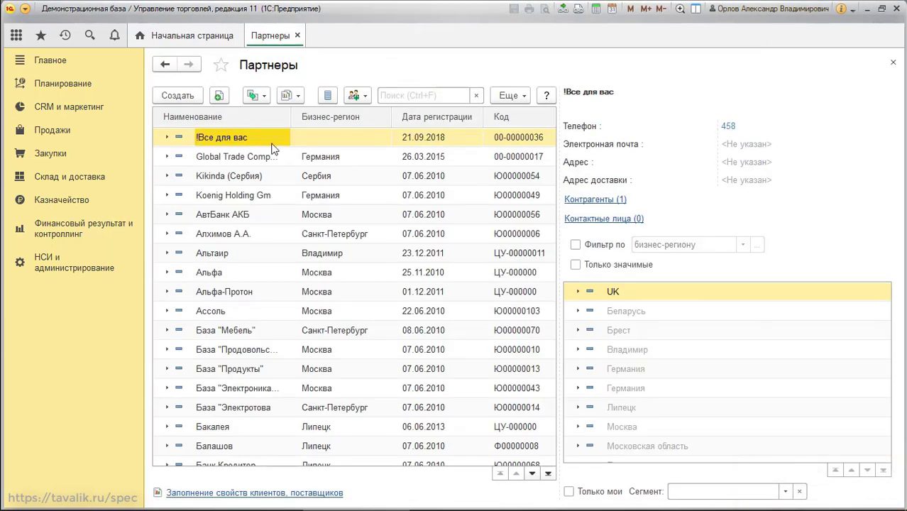
# Start registering a new partner company with the public name !Торговая точка №1 and enter its phone number
pyautogui.click(188, 100)
pyautogui.write('!Торговая точка №1')
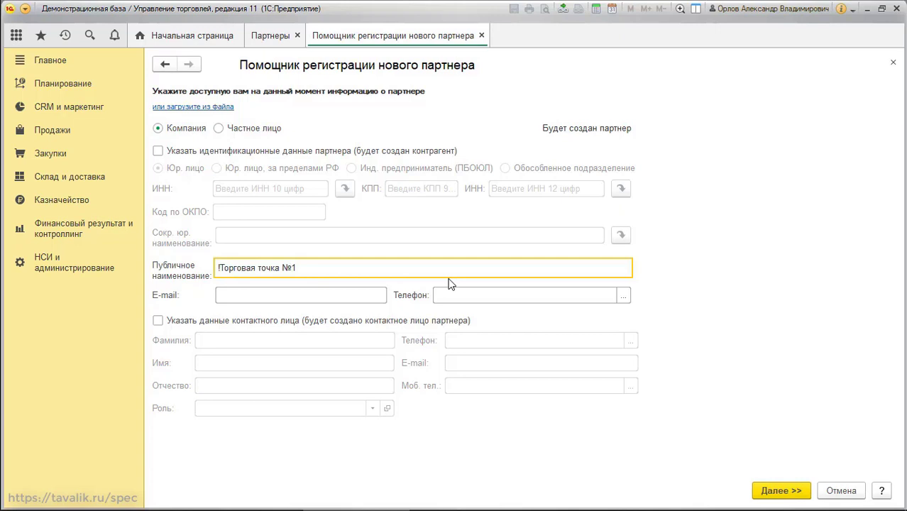
pyautogui.click(459, 295)
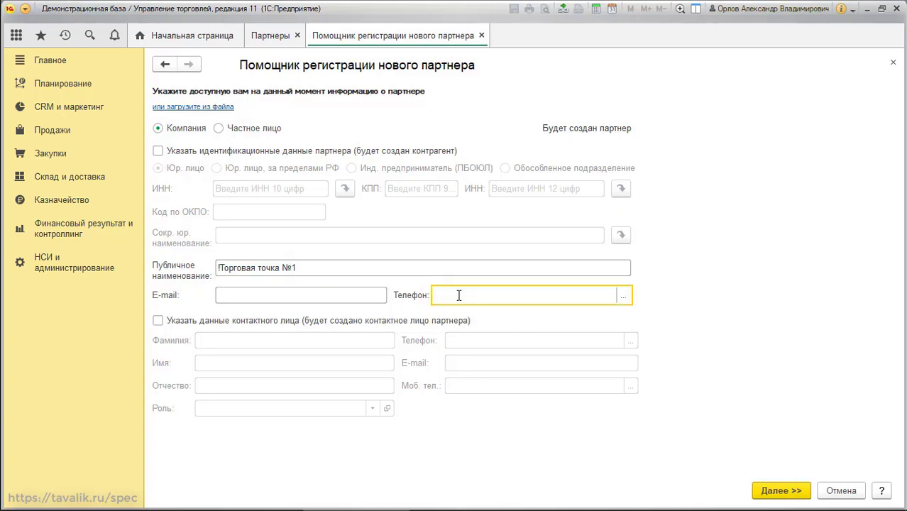
pyautogui.write('301')
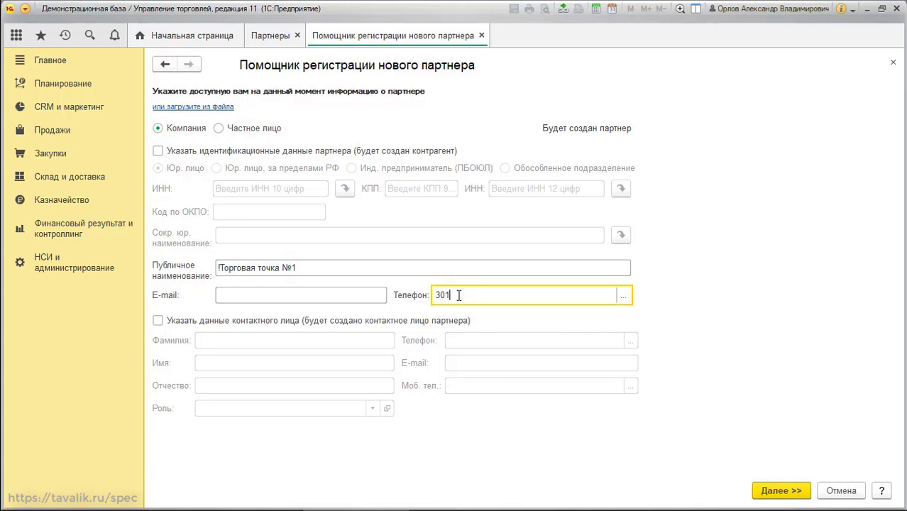
pyautogui.click(781, 491)
# Set !Все для вас as the head enterprise, mark the partner as Клиент in access group Прочие, and finish creating it
pyautogui.click(285, 155)
pyautogui.write('!')
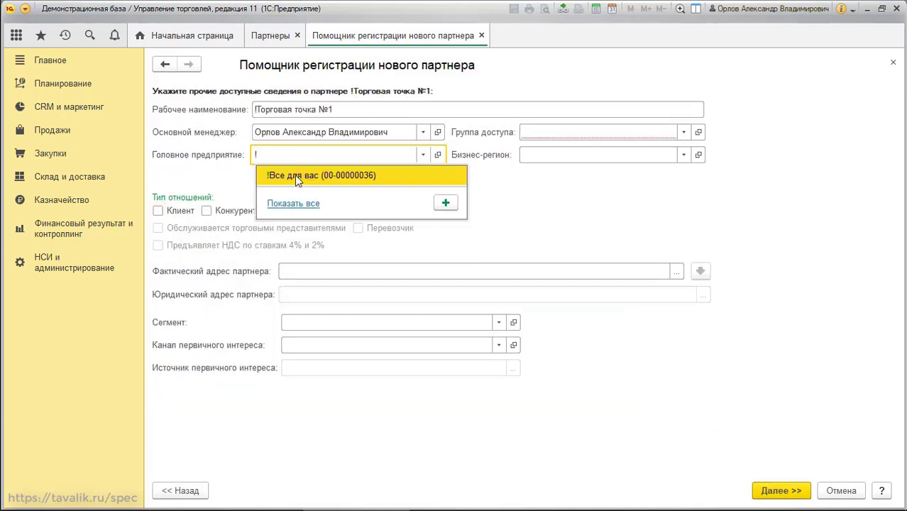
pyautogui.click(297, 176)
pyautogui.click(158, 211)
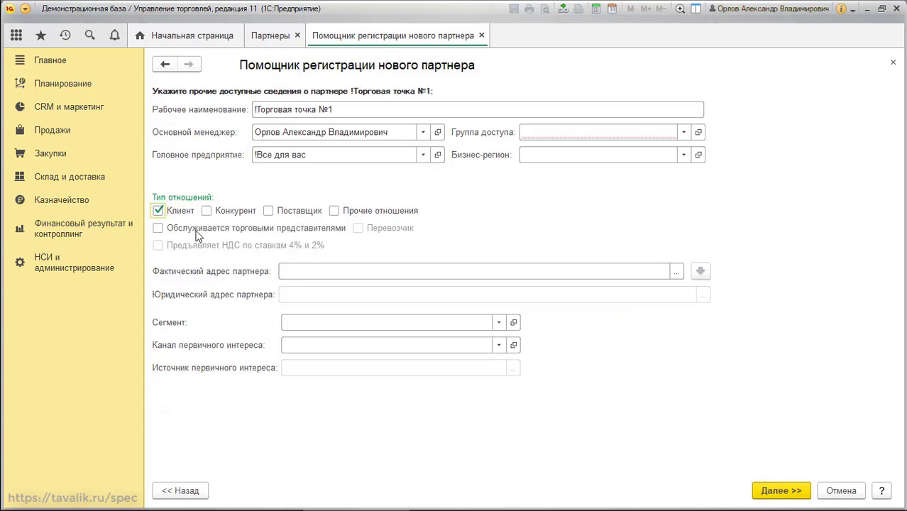
pyautogui.click(636, 136)
pyautogui.click(584, 229)
pyautogui.click(774, 491)
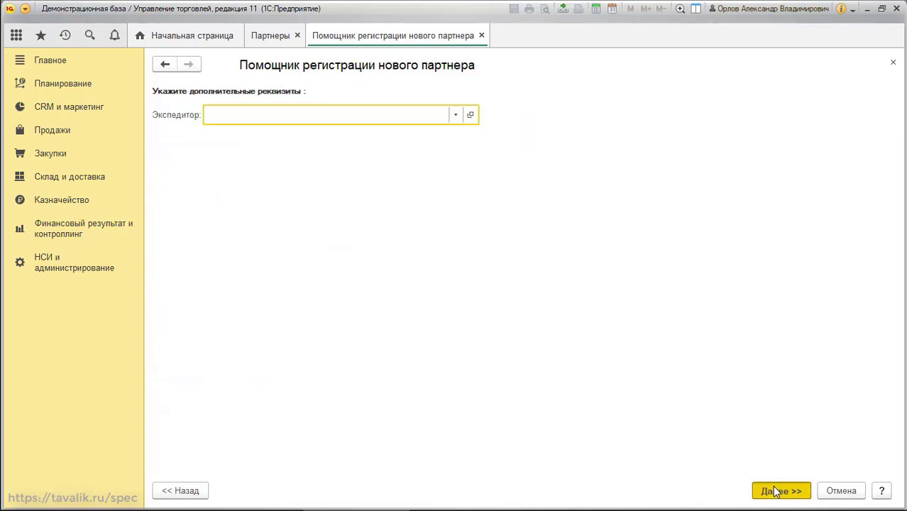
pyautogui.click(770, 489)
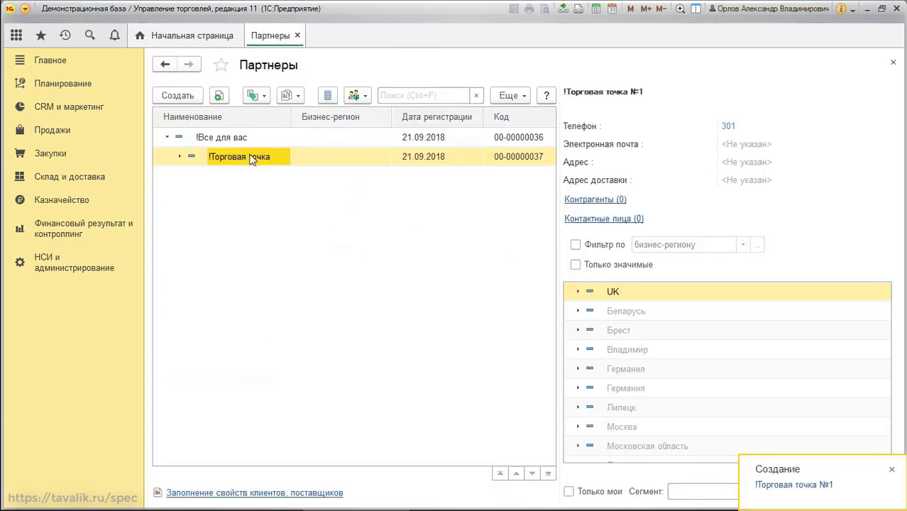
# Copy the partner !Торговая точка №1, set the copy's public and working names to !Торговая точка №2, and save it
pyautogui.click(358, 190)
pyautogui.press('BackSpace')
pyautogui.write('2')
pyautogui.click(358, 210)
pyautogui.press('BackSpace')
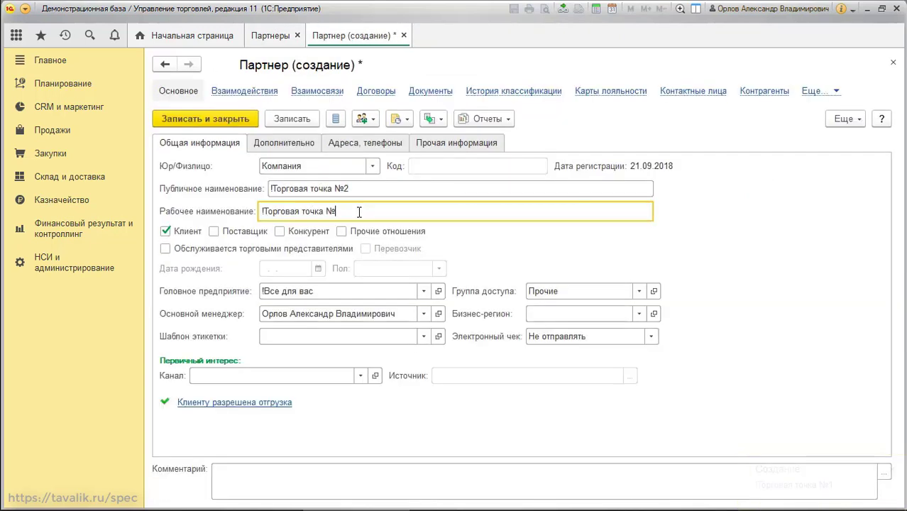
pyautogui.write('2')
pyautogui.click(203, 118)
# Copy the partner !Торговая точка №2, set the copy's public and working names to !Торговая точка №3, and save it
pyautogui.press('F9')
pyautogui.press('BackSpace')
pyautogui.write('3')
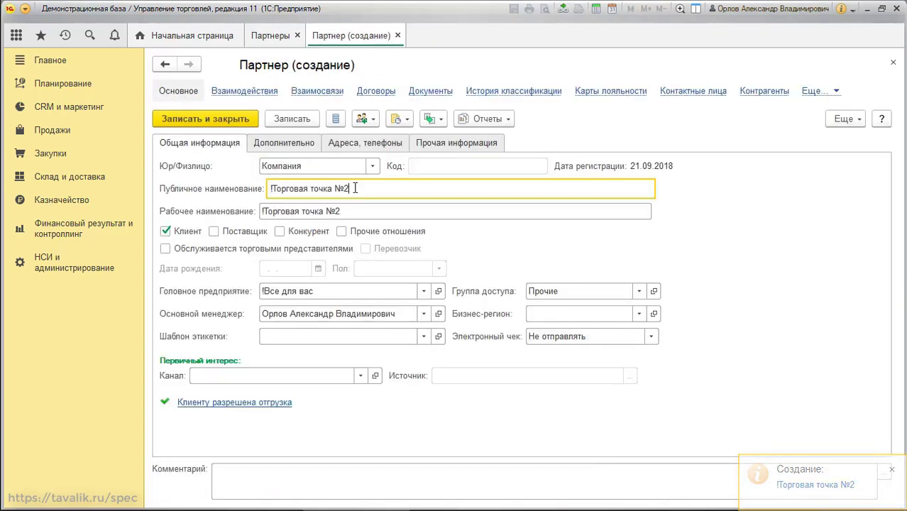
pyautogui.doubleClick(349, 210)
pyautogui.write('3')
pyautogui.click(235, 119)
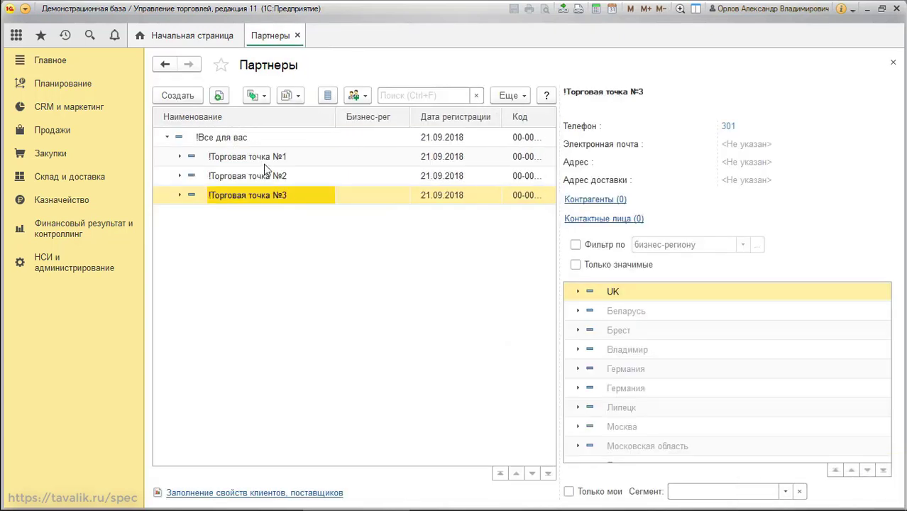
# Open the partner !Торговая точка №1 and start an individual client sales agreement named !Основное
pyautogui.doubleClick(264, 161)
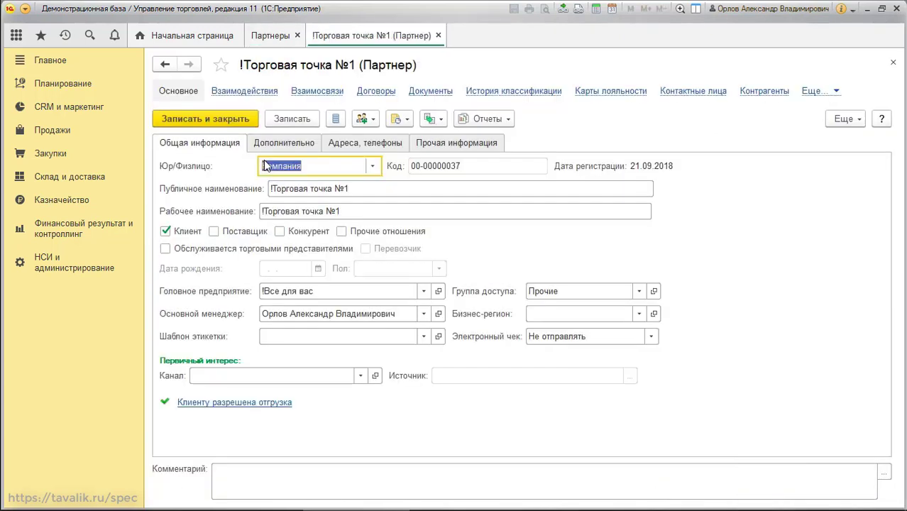
pyautogui.click(818, 94)
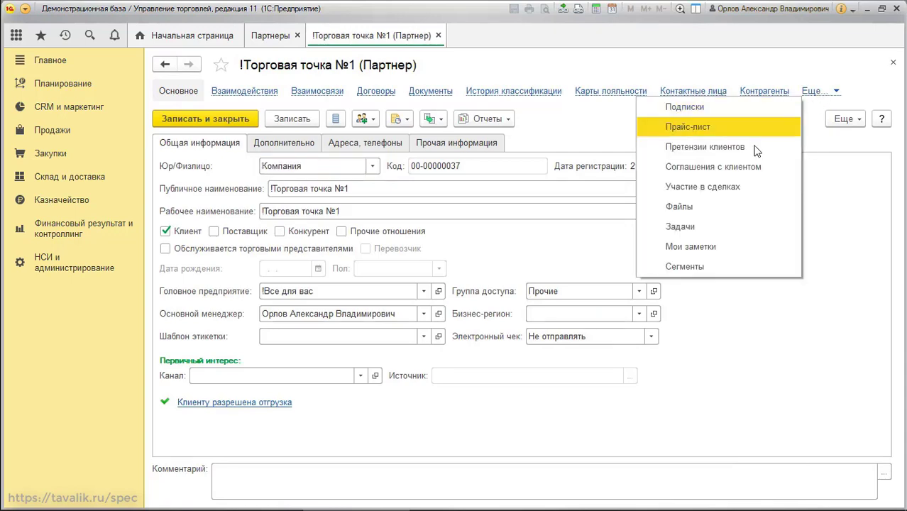
pyautogui.click(762, 165)
pyautogui.click(183, 174)
pyautogui.press('Tab')
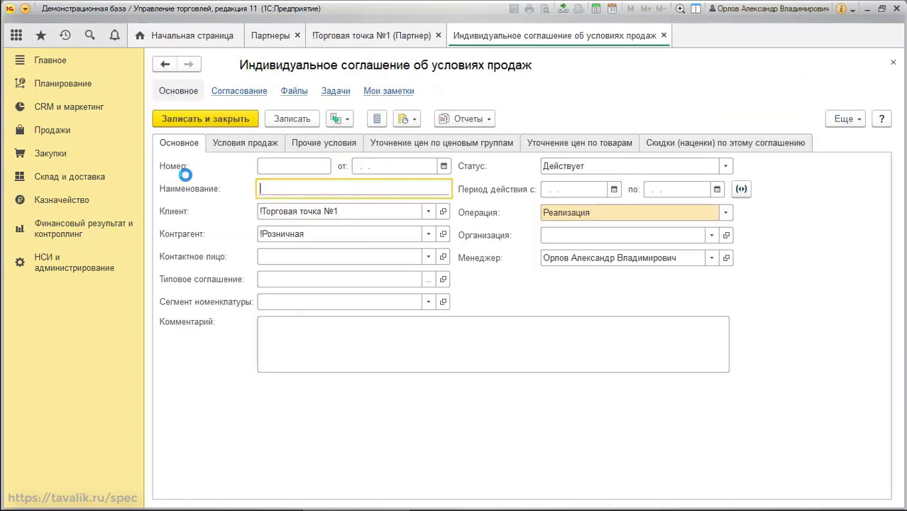
pyautogui.write('!Основное')
# In the agreement's sales conditions, set the price currency to RUB with VAT included and the price type to !Оптовая
pyautogui.click(249, 144)
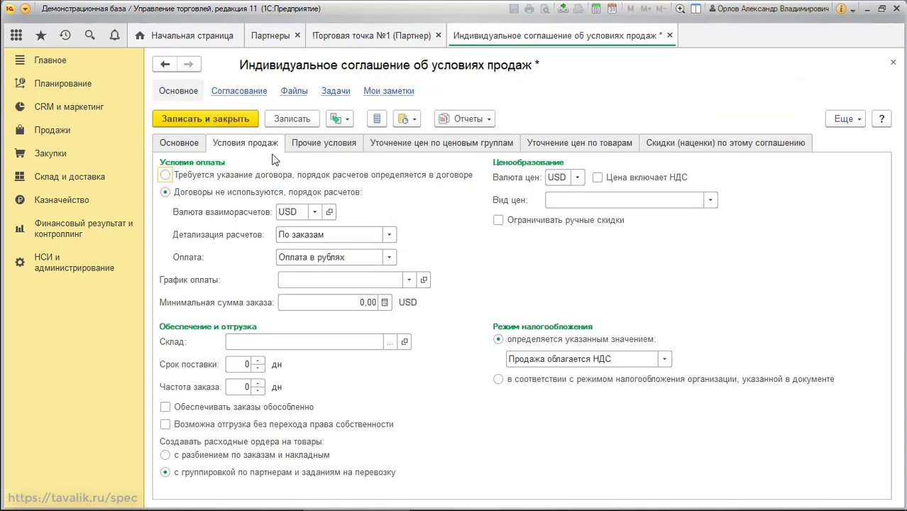
pyautogui.click(579, 178)
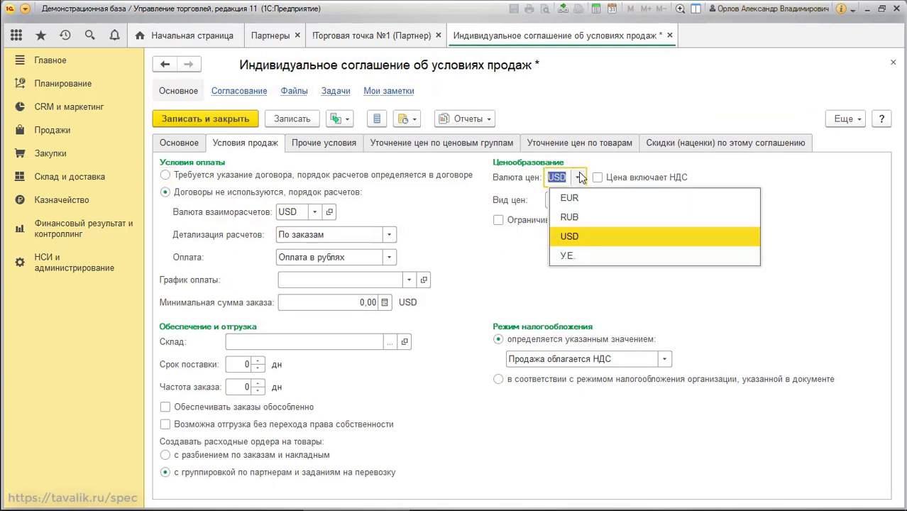
pyautogui.click(578, 215)
pyautogui.click(598, 178)
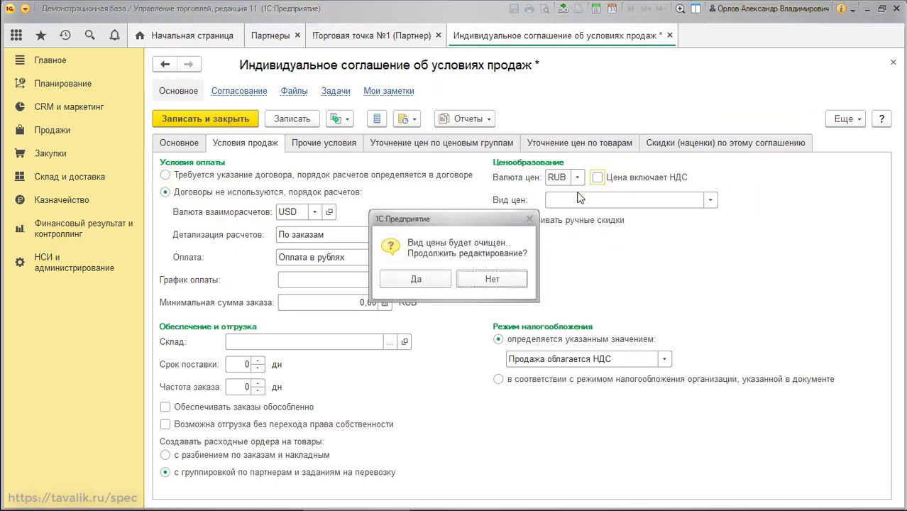
pyautogui.click(420, 278)
pyautogui.click(566, 200)
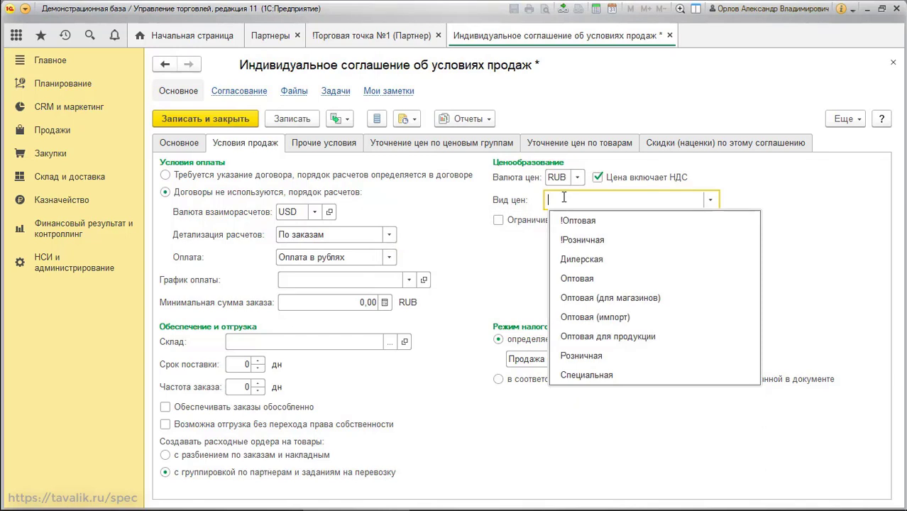
pyautogui.click(578, 215)
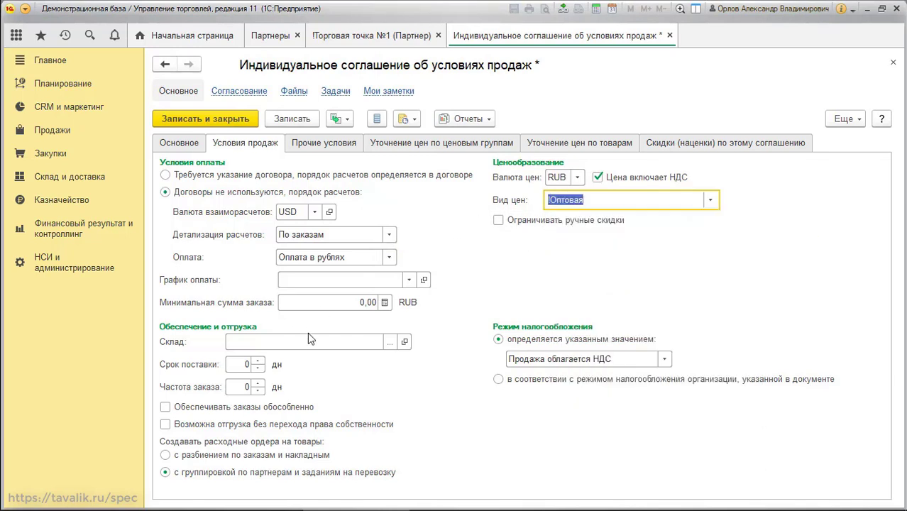
# Set the agreement's settlement currency to RUB and its payment schedule to Кредит
pyautogui.click(314, 211)
pyautogui.click(314, 251)
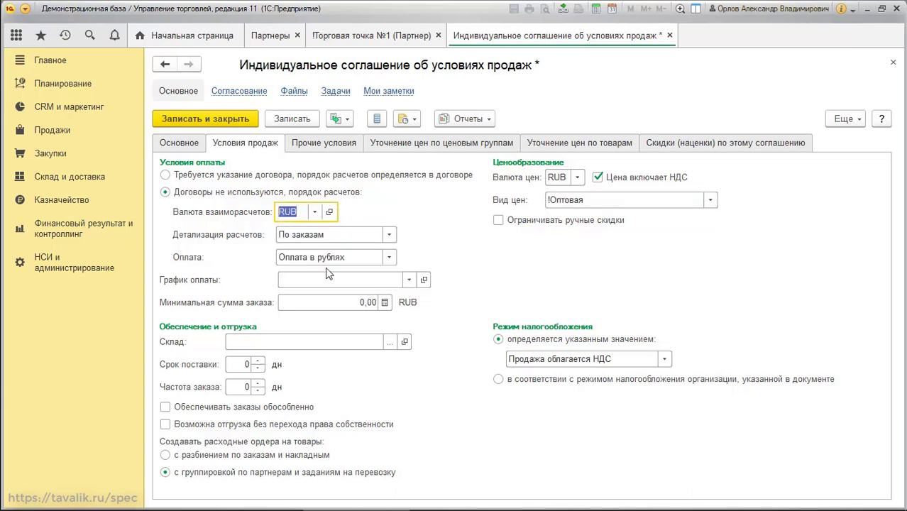
pyautogui.click(321, 281)
pyautogui.click(309, 320)
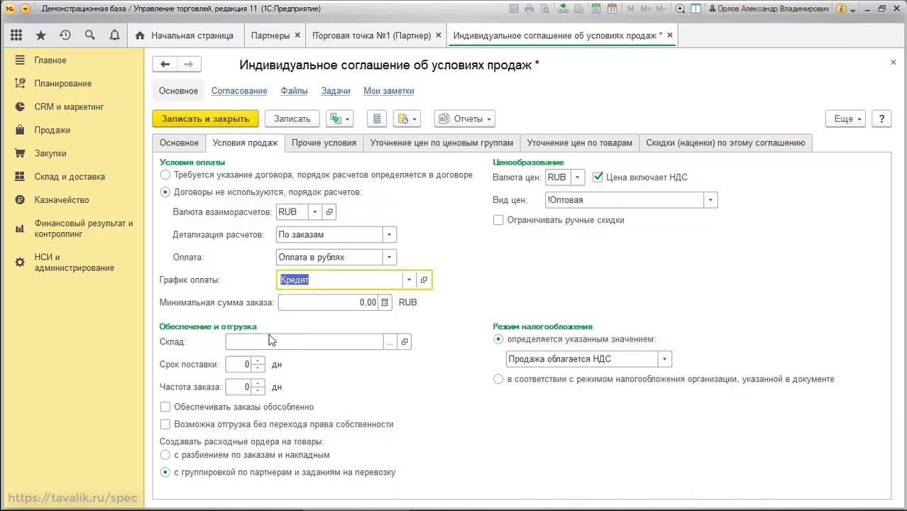
# Choose a warehouse whose name starts with "!" for the agreement, then save and close it
pyautogui.click(269, 341)
pyautogui.write('!')
pyautogui.click(259, 362)
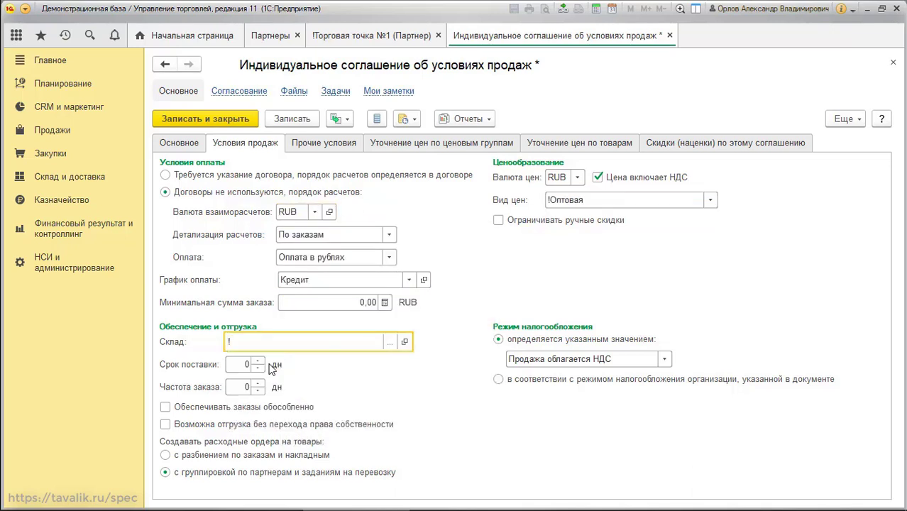
pyautogui.click(205, 119)
# Copy the agreement !Основное, change the client in the copy to another trade point, and save it
pyautogui.click(323, 216)
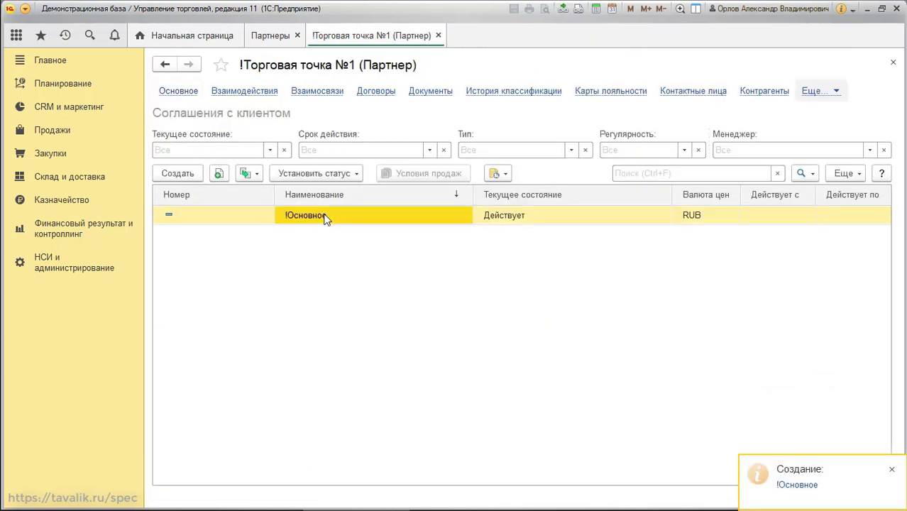
pyautogui.rightClick(325, 215)
pyautogui.click(365, 226)
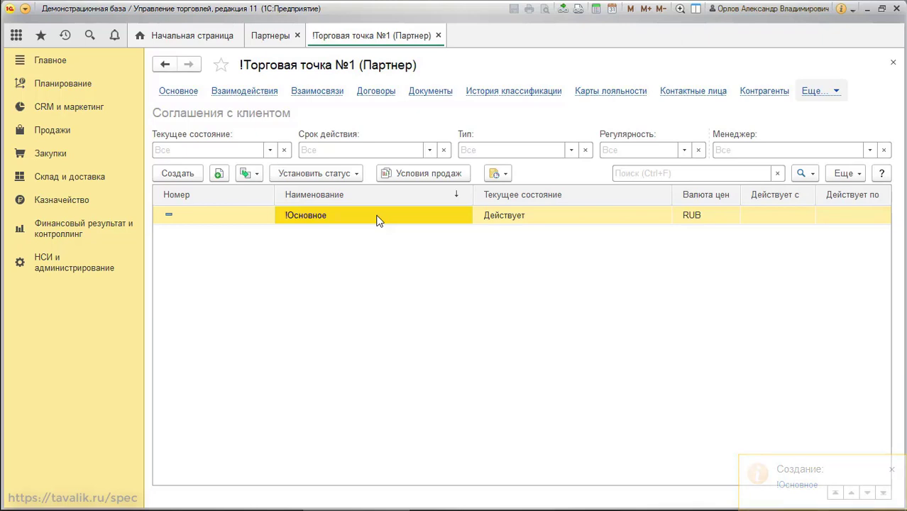
pyautogui.rightClick(352, 216)
pyautogui.click(383, 227)
pyautogui.click(427, 211)
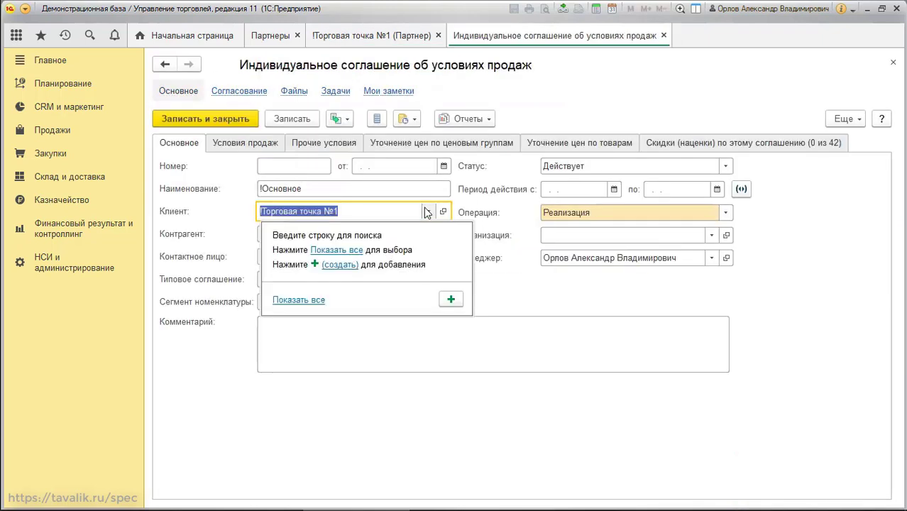
pyautogui.click(305, 318)
pyautogui.click(205, 118)
# Make one more copy of !Основное for the remaining trade point, save it, and close the card of !Торговая точка №1
pyautogui.rightClick(337, 217)
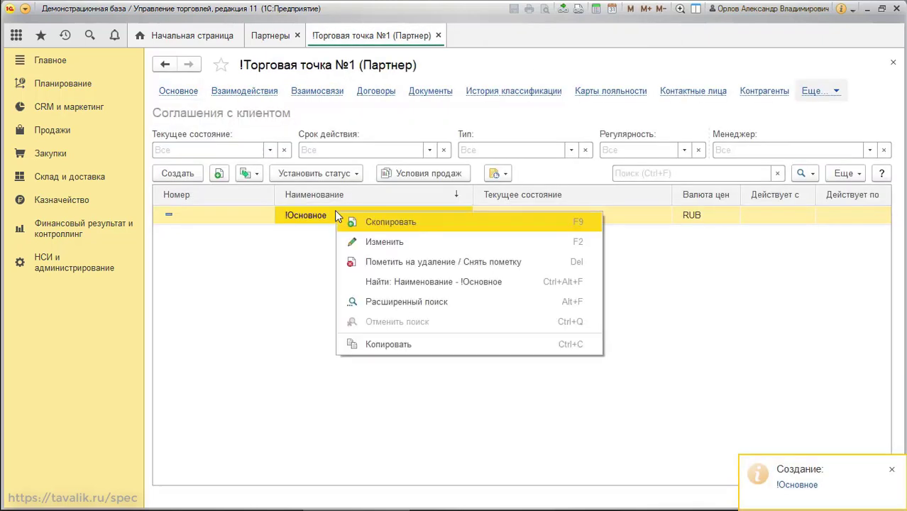
pyautogui.click(383, 222)
pyautogui.click(426, 265)
pyautogui.press('BackSpace')
pyautogui.click(339, 287)
pyautogui.click(200, 118)
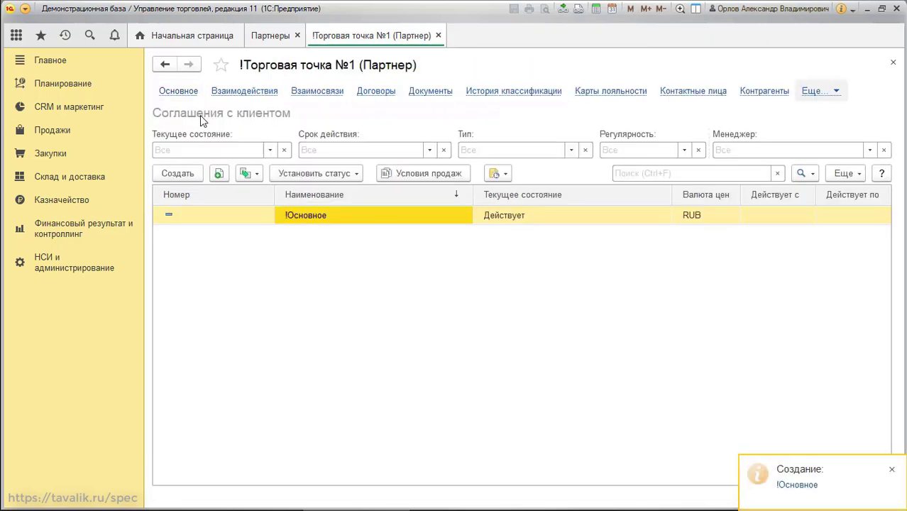
pyautogui.click(437, 35)
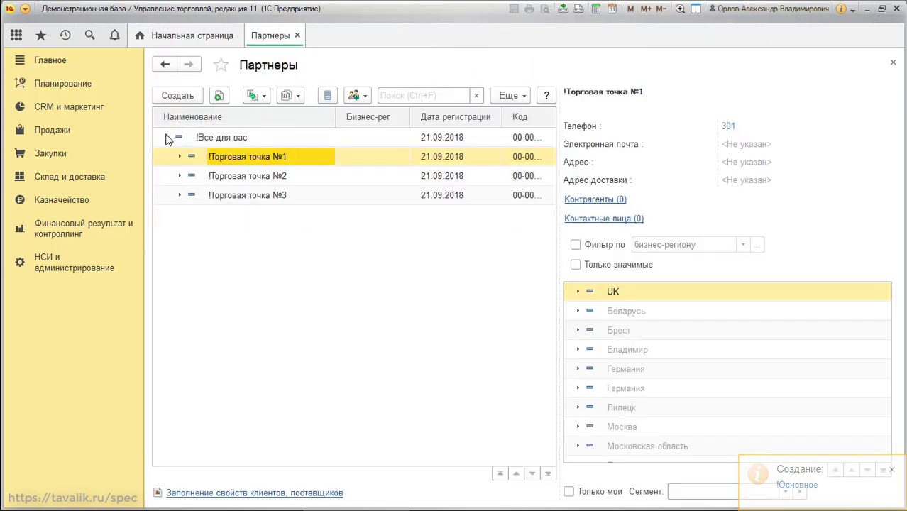
# Collapse the !Все для вас group and start registering the company !Клиент компании with its phone number
pyautogui.click(169, 139)
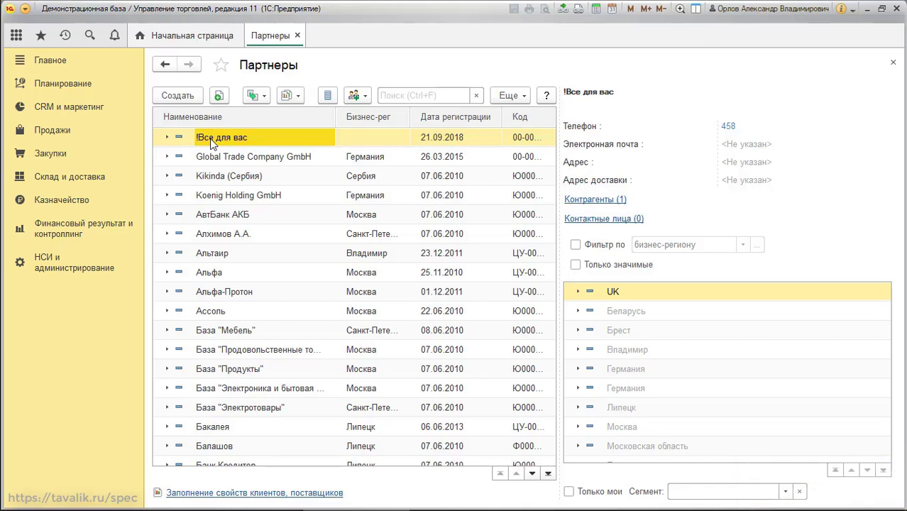
pyautogui.click(182, 94)
pyautogui.click(289, 268)
pyautogui.write('!Клиент компании')
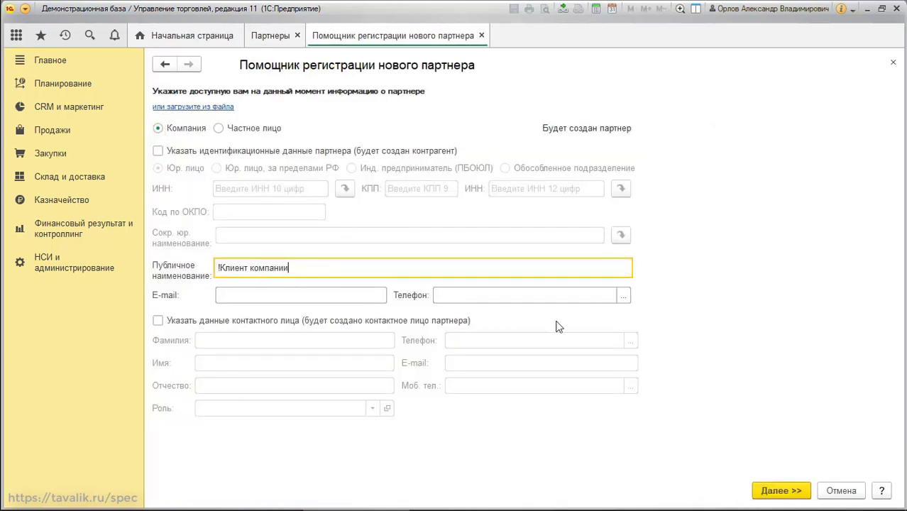
pyautogui.click(472, 295)
pyautogui.write('836')
pyautogui.click(781, 490)
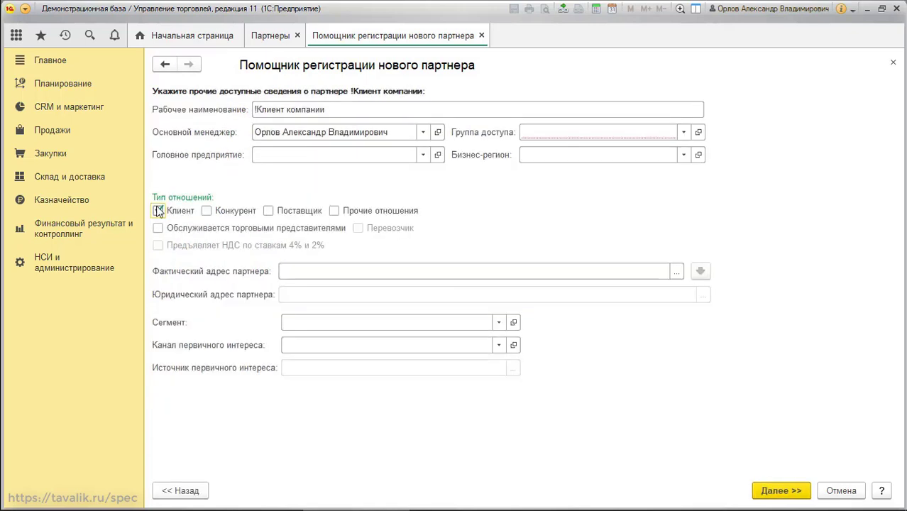
# Mark !Клиент компании as Клиент, set its access group to Прочие, and finish creating the partner
pyautogui.click(683, 132)
pyautogui.click(549, 229)
pyautogui.click(781, 491)
pyautogui.click(781, 490)
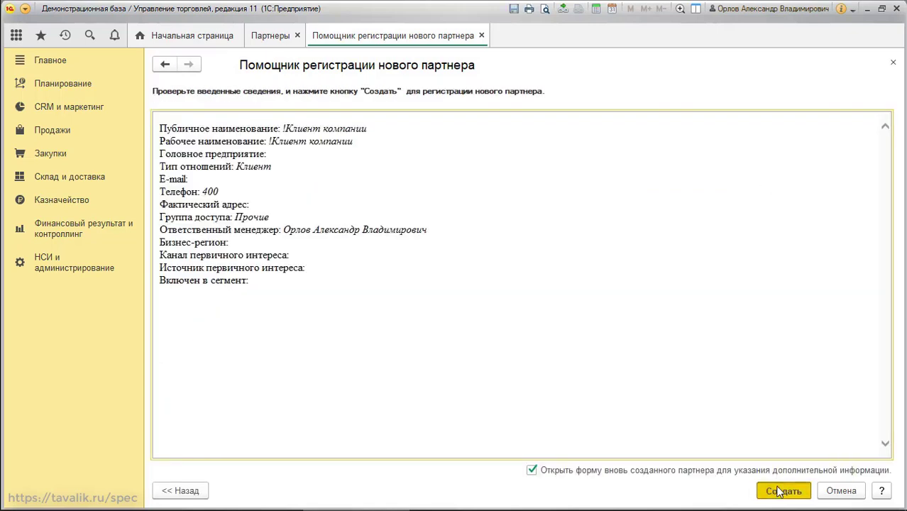
pyautogui.click(780, 491)
# Save a counterparty for !Клиент компании and start its client agreement, named !Основное, with organization !Опт Яр
pyautogui.click(764, 91)
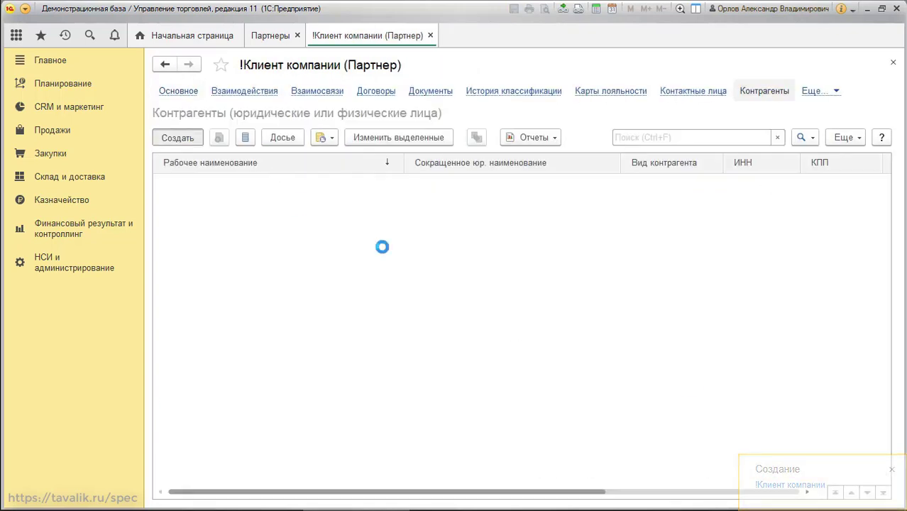
pyautogui.click(251, 129)
pyautogui.click(819, 91)
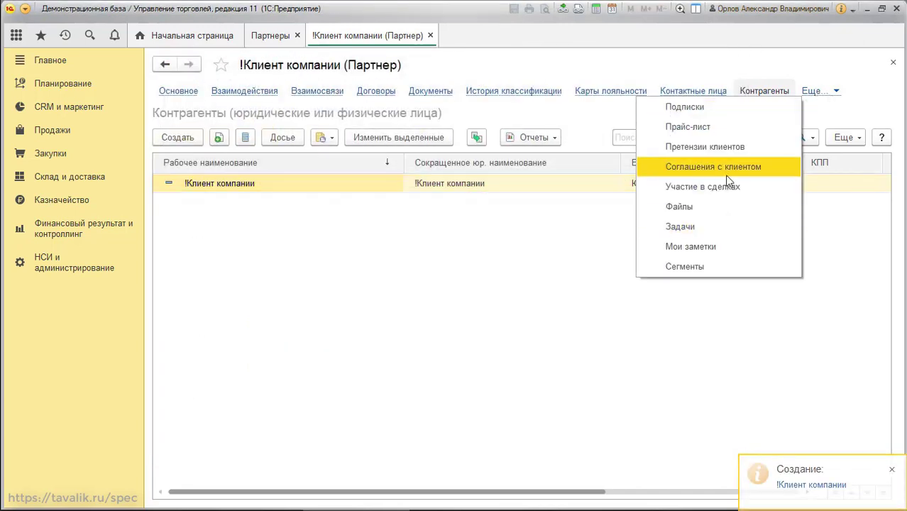
pyautogui.click(703, 172)
pyautogui.click(175, 175)
pyautogui.write('!Основное')
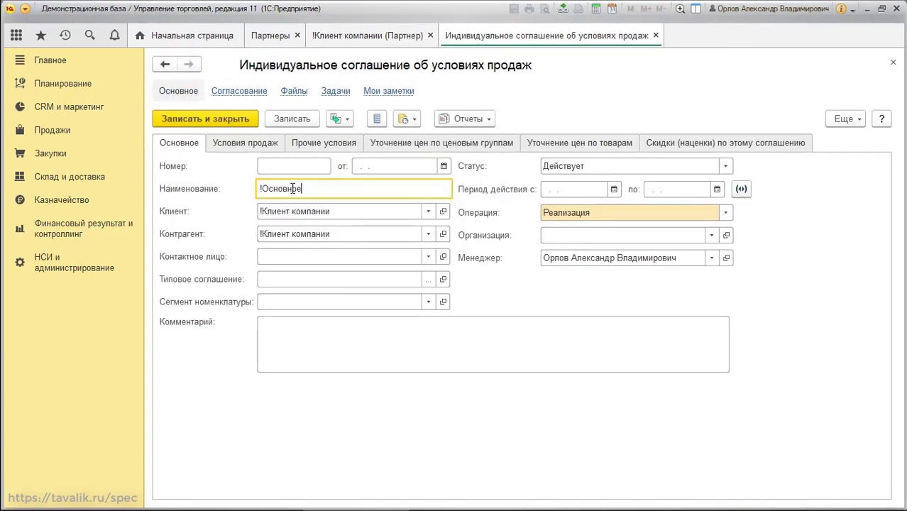
pyautogui.click(711, 235)
pyautogui.click(603, 266)
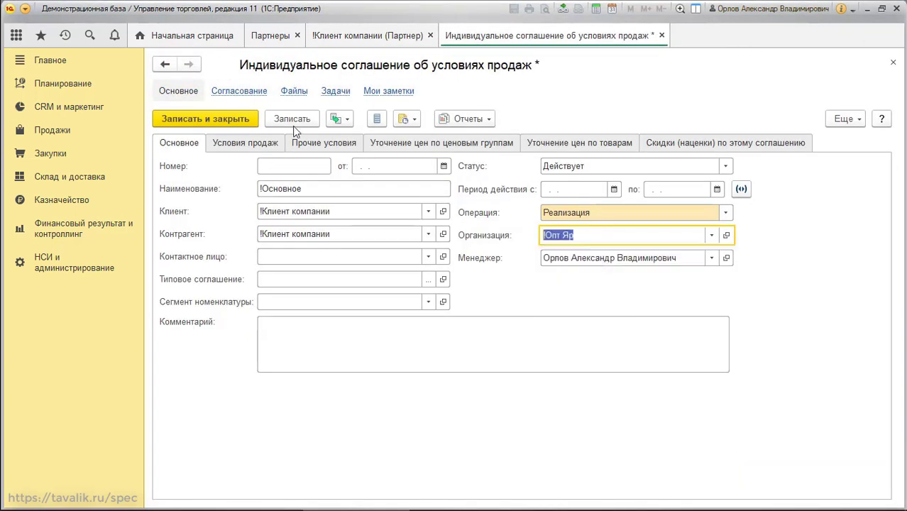
# In the agreement's sales terms, set the price currency to RUB, include VAT in the price, and choose price type !Оптовая
pyautogui.click(245, 143)
pyautogui.click(577, 178)
pyautogui.click(564, 206)
pyautogui.click(598, 177)
pyautogui.click(624, 200)
pyautogui.click(589, 220)
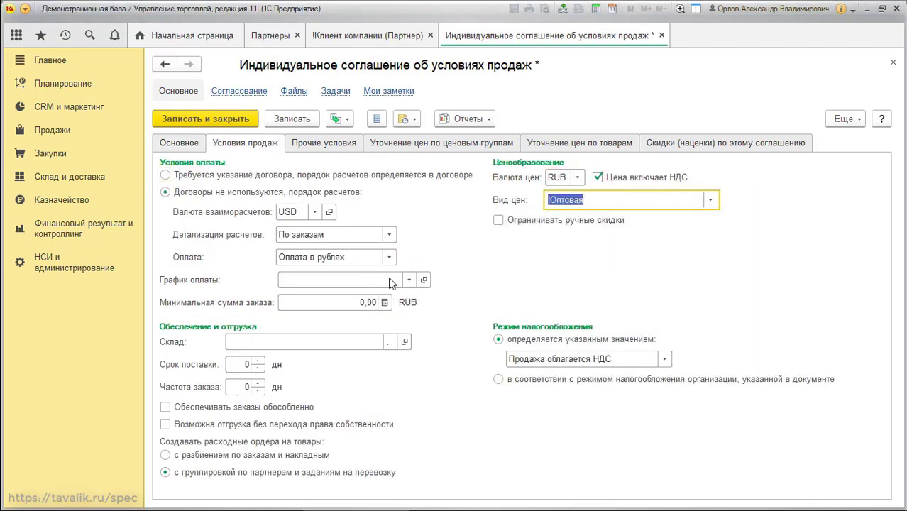
# Set warehouse !Оптовый, settlement currency RUB and payment schedule Кредит, save the agreement, and close the card of !Клиент компании
pyautogui.click(283, 341)
pyautogui.click(271, 363)
pyautogui.click(314, 211)
pyautogui.click(313, 244)
pyautogui.click(408, 279)
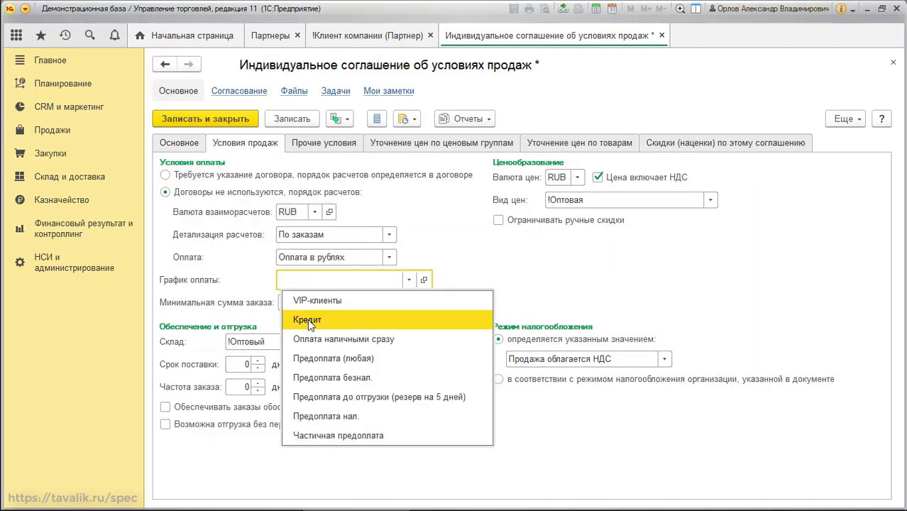
pyautogui.click(308, 319)
pyautogui.click(228, 118)
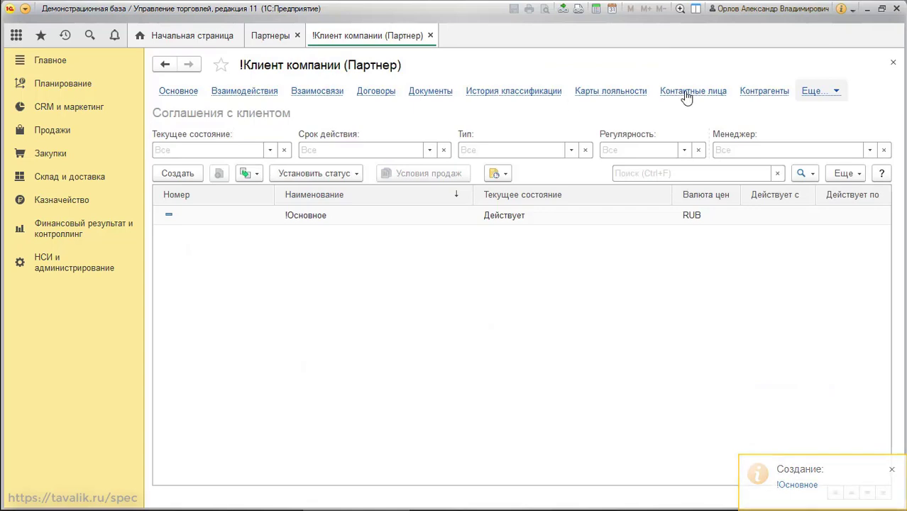
pyautogui.click(764, 90)
pyautogui.click(430, 35)
# Start registering a new partner company named !Поставщик компании and fill in its phone number
pyautogui.click(181, 95)
pyautogui.click(292, 265)
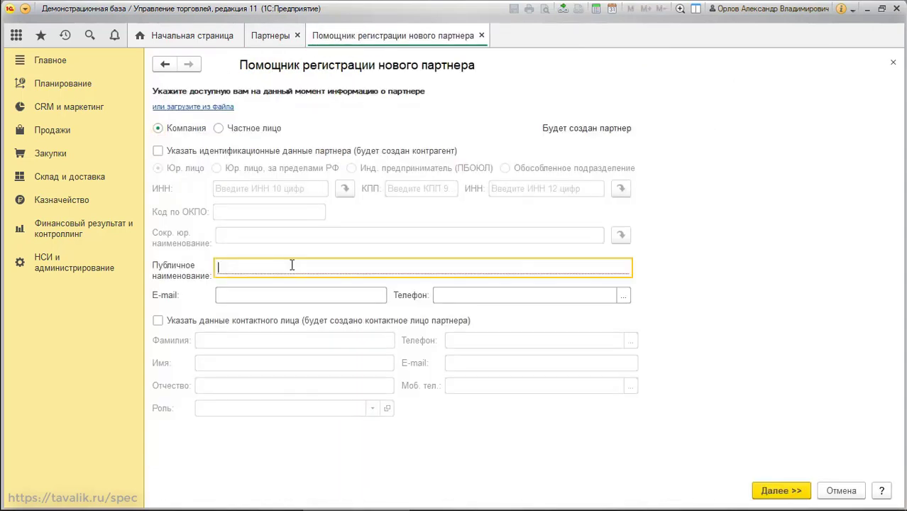
pyautogui.write('!Поставщик компании')
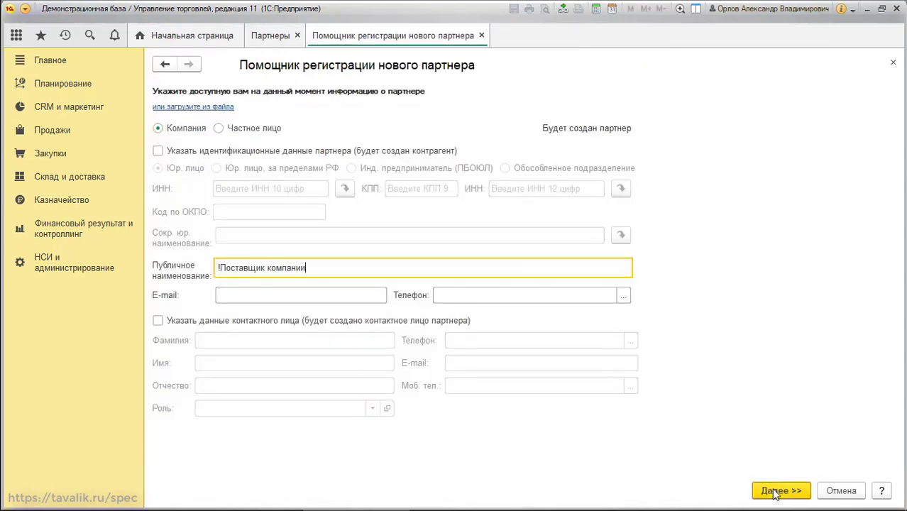
pyautogui.click(780, 490)
pyautogui.click(480, 294)
pyautogui.write('50')
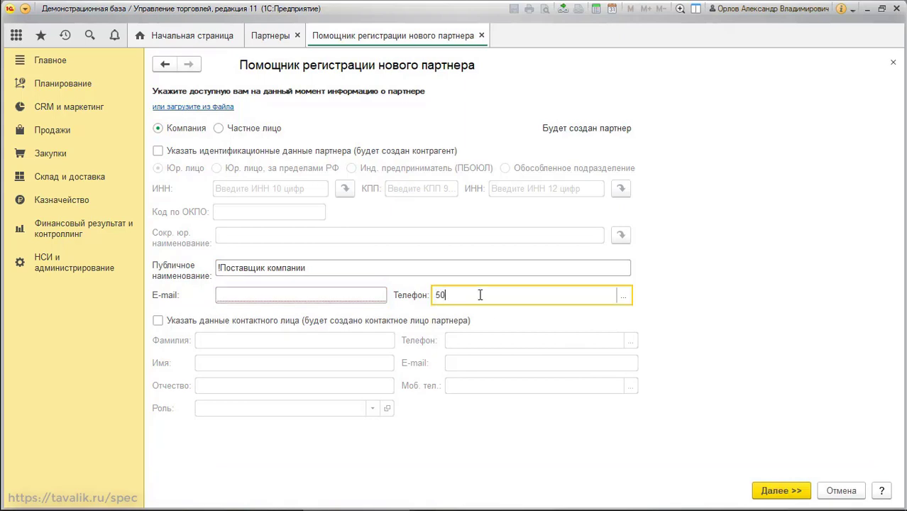
pyautogui.write('8')
pyautogui.click(780, 490)
# Mark !Поставщик компании as Поставщик, set its access group to Прочие, and finish creating the partner
pyautogui.click(269, 210)
pyautogui.click(551, 132)
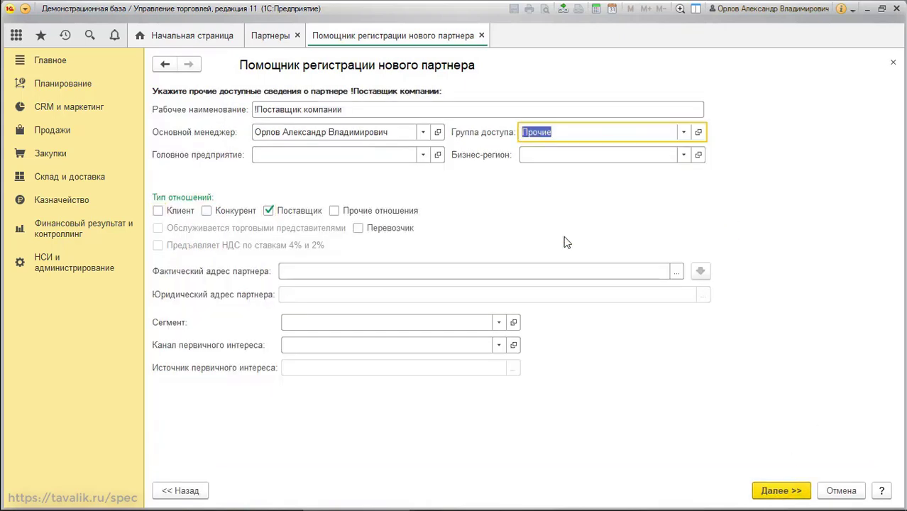
pyautogui.click(779, 489)
pyautogui.click(781, 490)
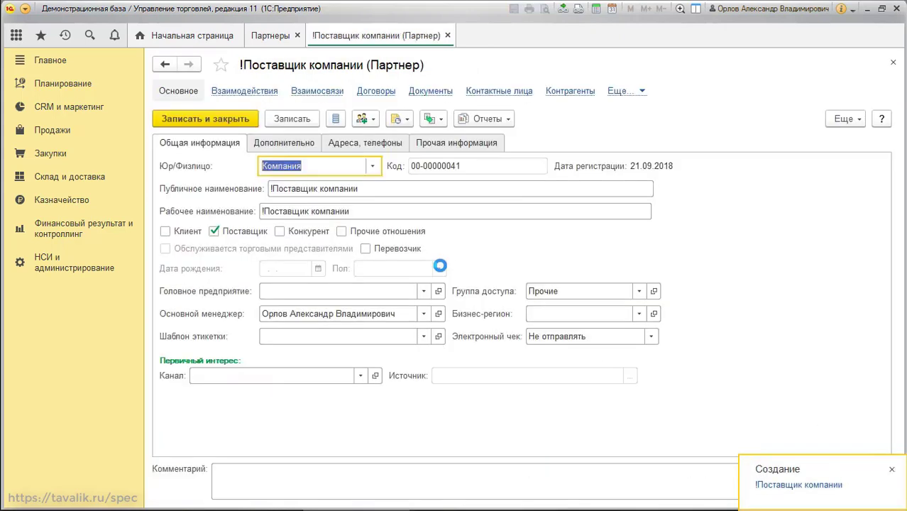
# Create and save a counterparty for !Поставщик компании under the same name
pyautogui.click(570, 91)
pyautogui.click(176, 138)
pyautogui.press('Tab')
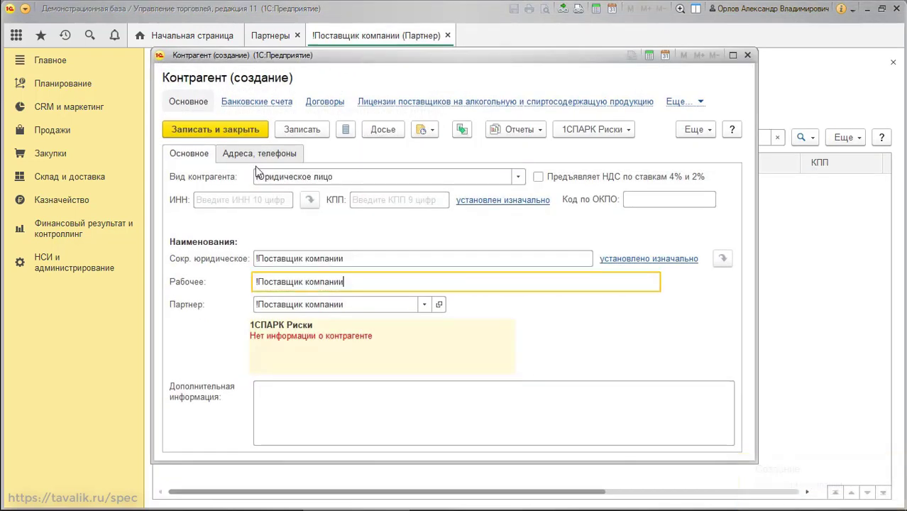
pyautogui.click(215, 129)
# Start a supplier agreement for !Поставщик компании, name it !Основное, and set the organization to !Опт МСК
pyautogui.click(624, 90)
pyautogui.click(421, 188)
pyautogui.click(178, 173)
pyautogui.click(279, 190)
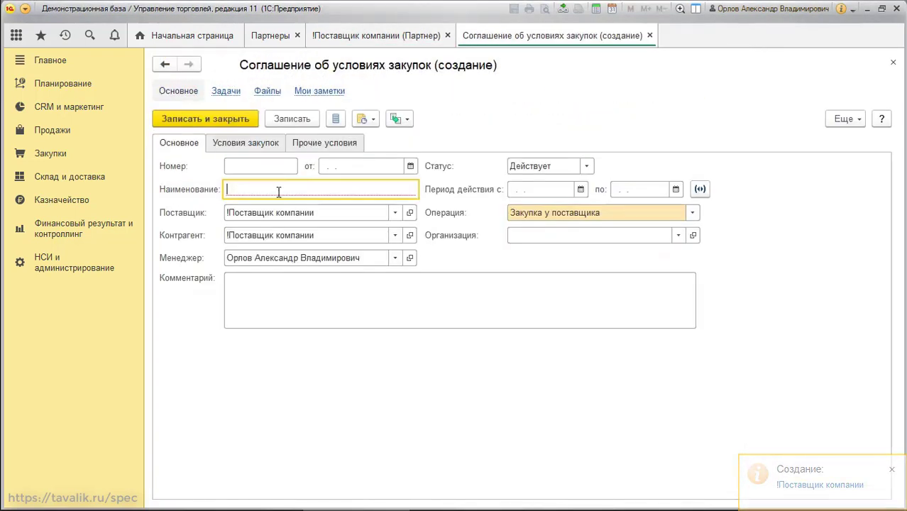
pyautogui.write('Основное')
pyautogui.click(546, 235)
pyautogui.click(539, 250)
# In the purchase terms, set the price and settlement currencies to RUB and include VAT in the price
pyautogui.click(245, 143)
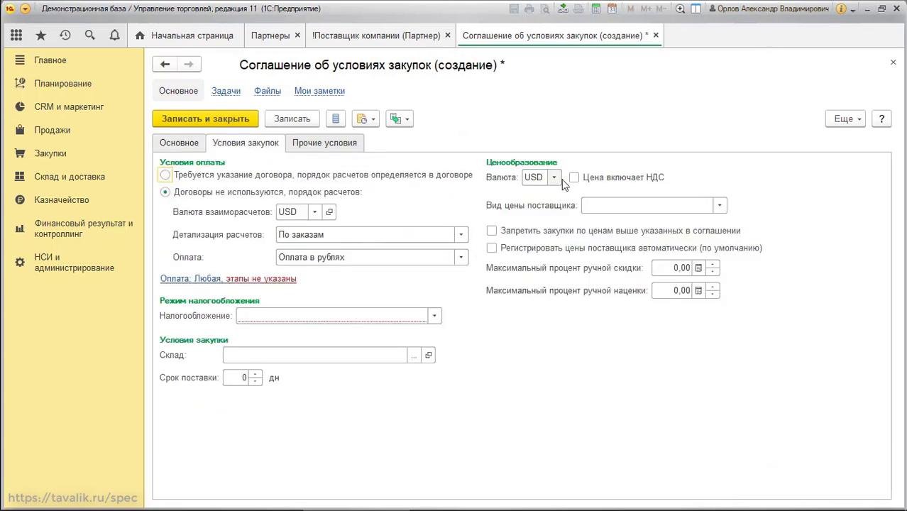
pyautogui.click(553, 177)
pyautogui.click(539, 193)
pyautogui.click(574, 178)
pyautogui.click(314, 211)
pyautogui.click(331, 257)
# Set taxation to Закупка облагается НДС and warehouse to !Оптовый, save the agreement, and close the supplier card and partner list
pyautogui.click(434, 315)
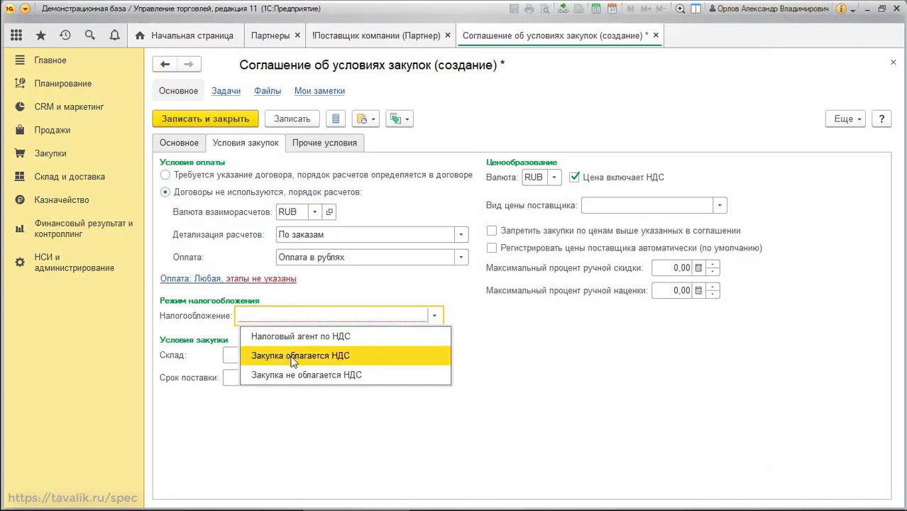
pyautogui.click(293, 355)
pyautogui.click(313, 370)
pyautogui.click(205, 119)
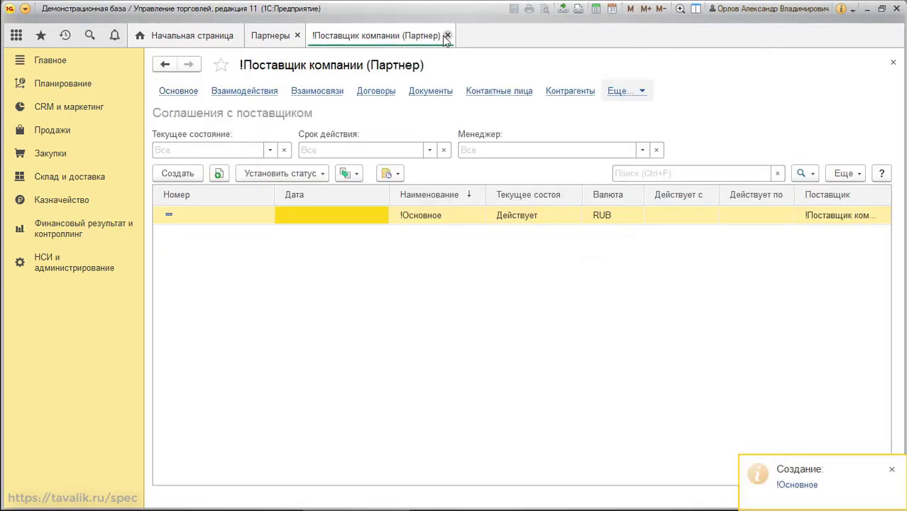
pyautogui.click(446, 35)
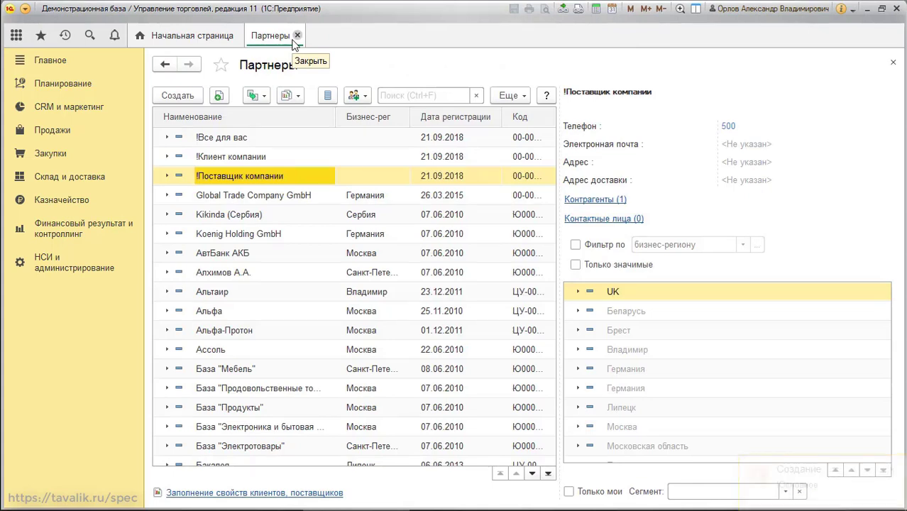
pyautogui.click(298, 35)
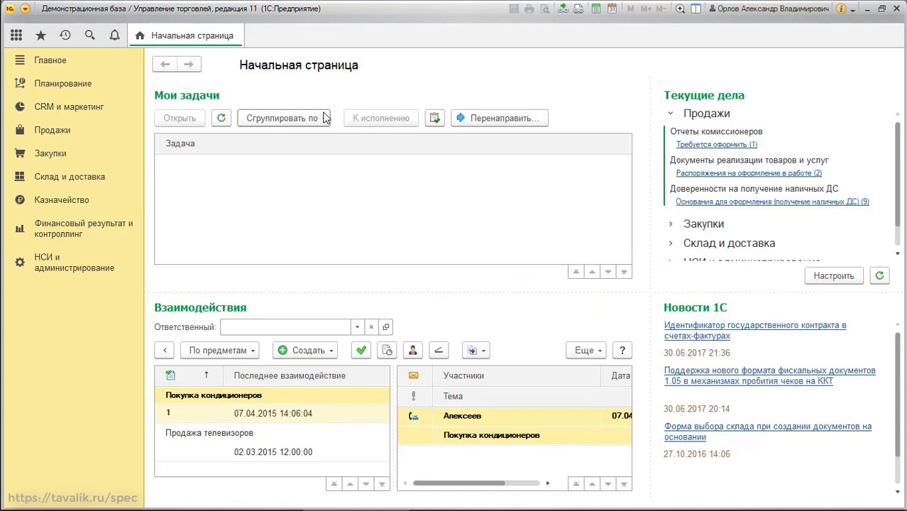
# From the list of all purchase documents, create a Приобретение товаров и услуг document with the operation Закупка у поставщика
pyautogui.click(52, 154)
pyautogui.click(226, 301)
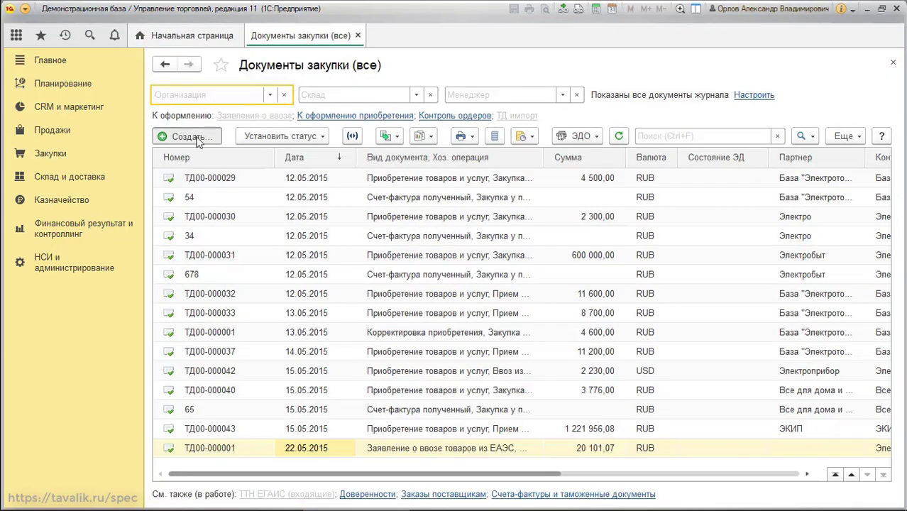
pyautogui.click(188, 135)
pyautogui.click(324, 291)
pyautogui.click(395, 312)
pyautogui.scroll(-2, 593, 299)
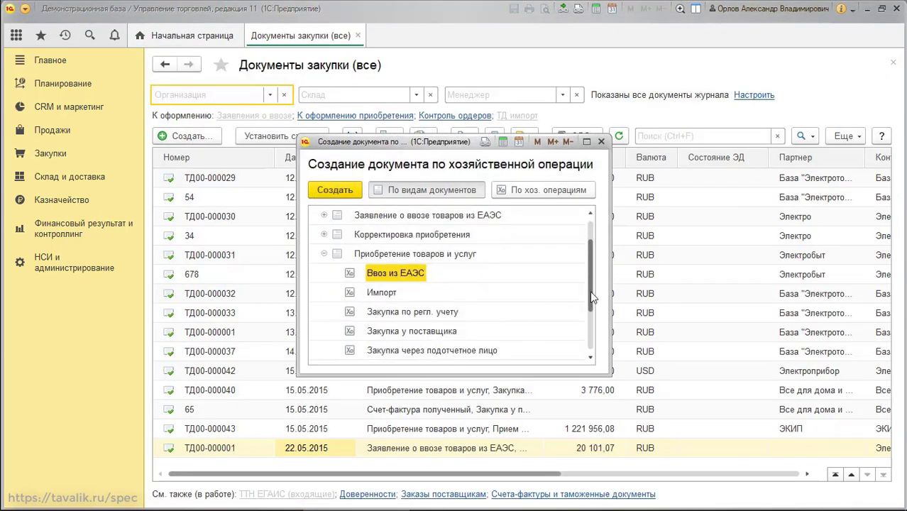
pyautogui.click(415, 292)
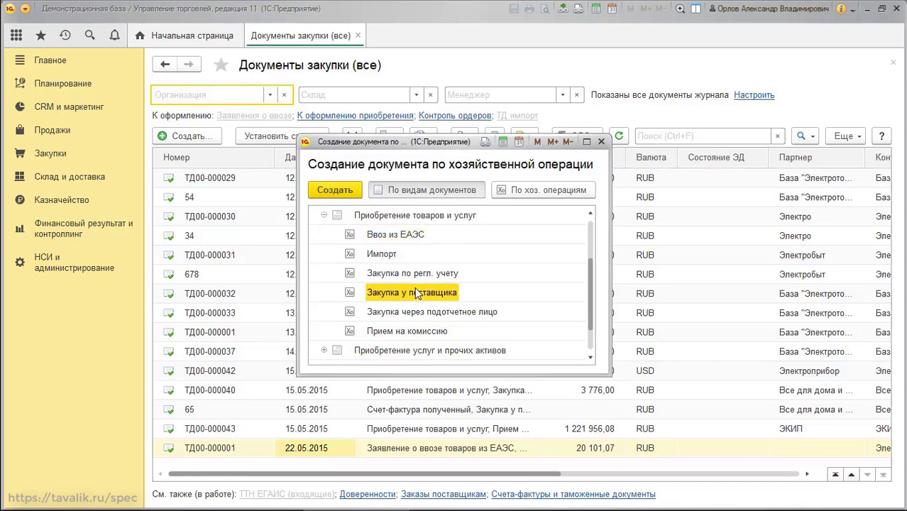
pyautogui.doubleClick(415, 292)
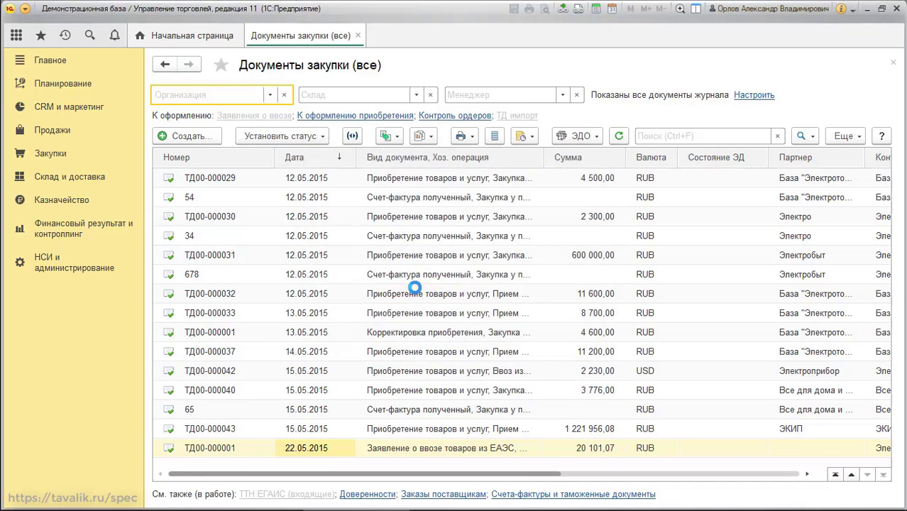
# Choose !Поставщик компании as the document's supplier and set its department to !Закупки
pyautogui.click(253, 207)
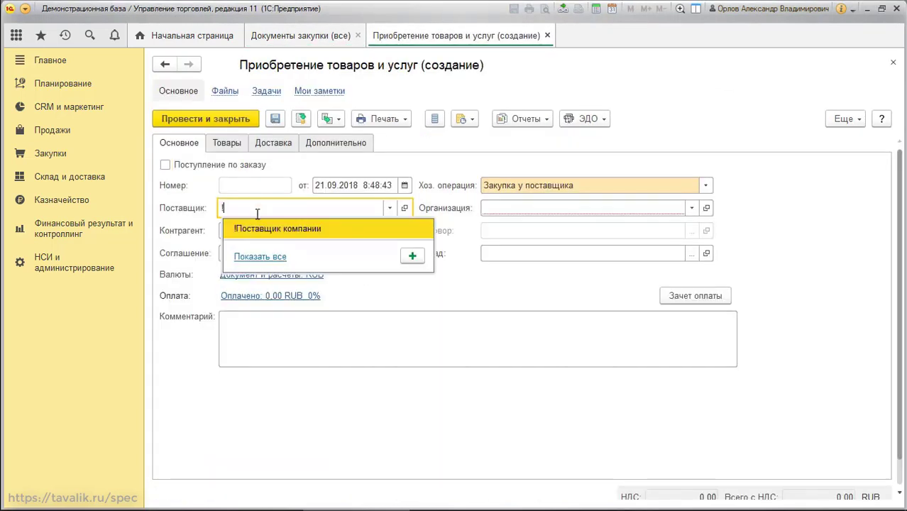
pyautogui.click(262, 230)
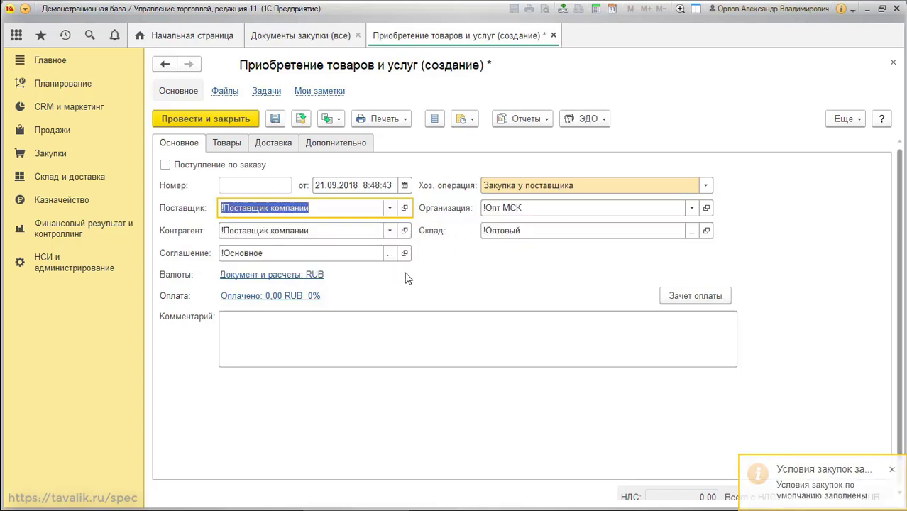
pyautogui.click(339, 140)
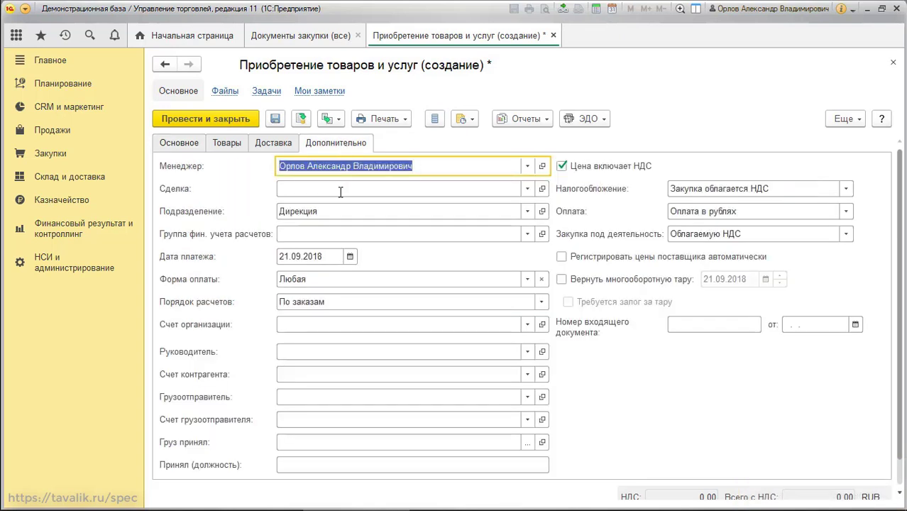
pyautogui.click(330, 212)
pyautogui.write('!')
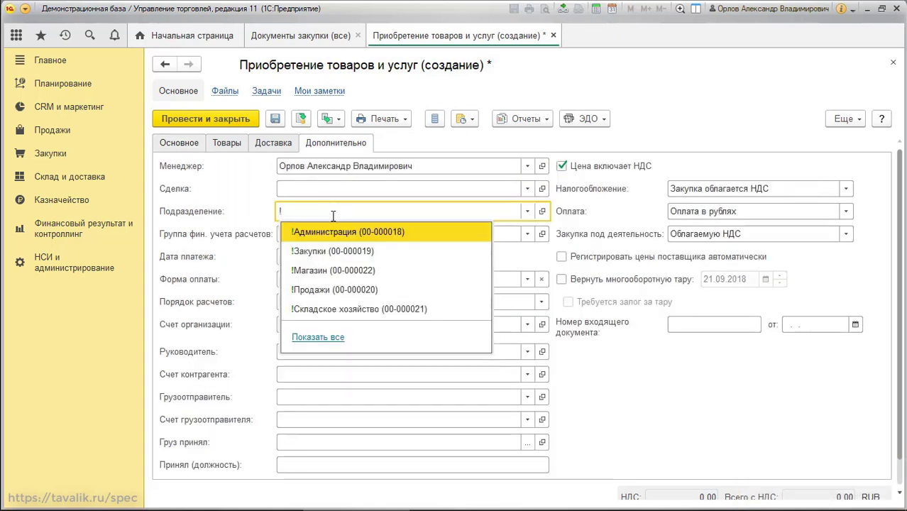
pyautogui.click(335, 253)
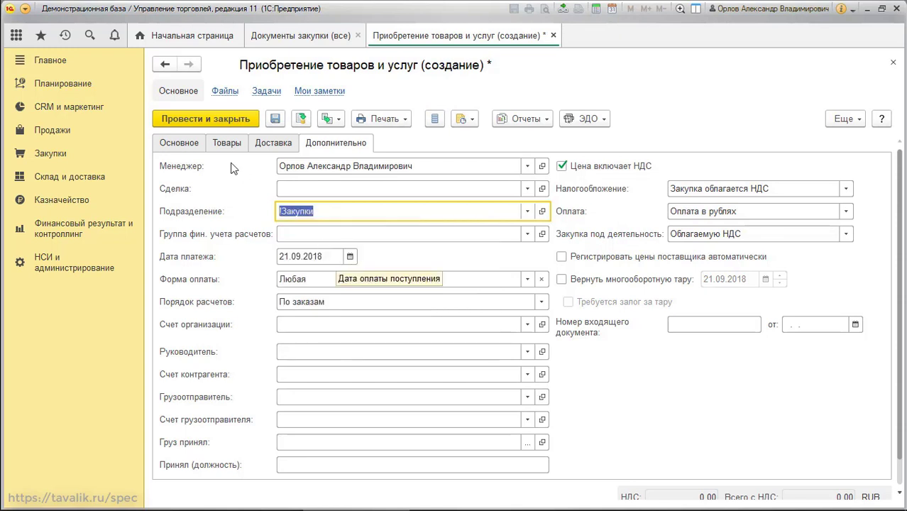
# Open goods selection for the purchase document and turn on asking for quantity and price
pyautogui.click(228, 143)
pyautogui.click(574, 166)
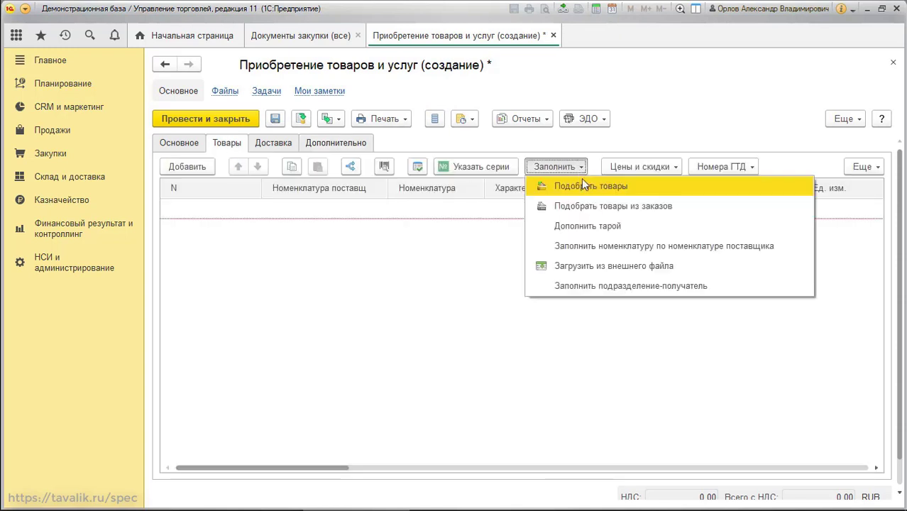
pyautogui.click(574, 184)
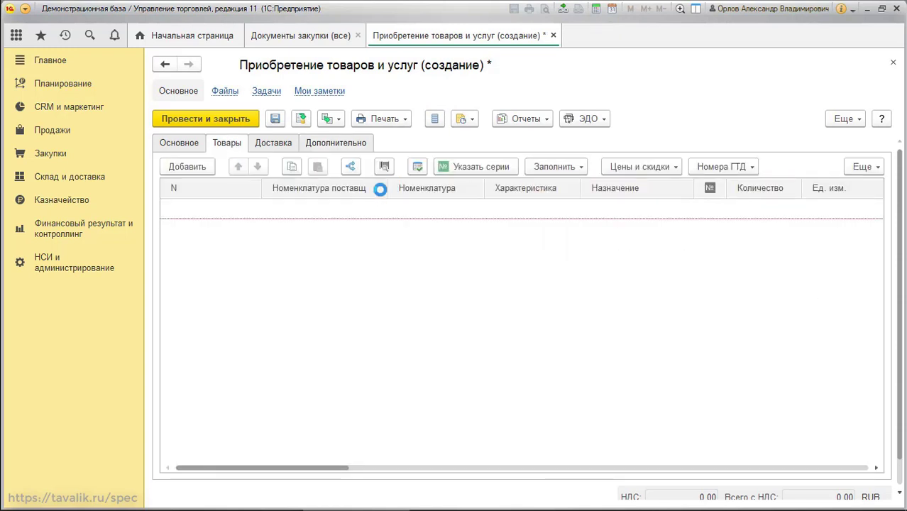
pyautogui.click(744, 124)
pyautogui.moveTo(776, 164)
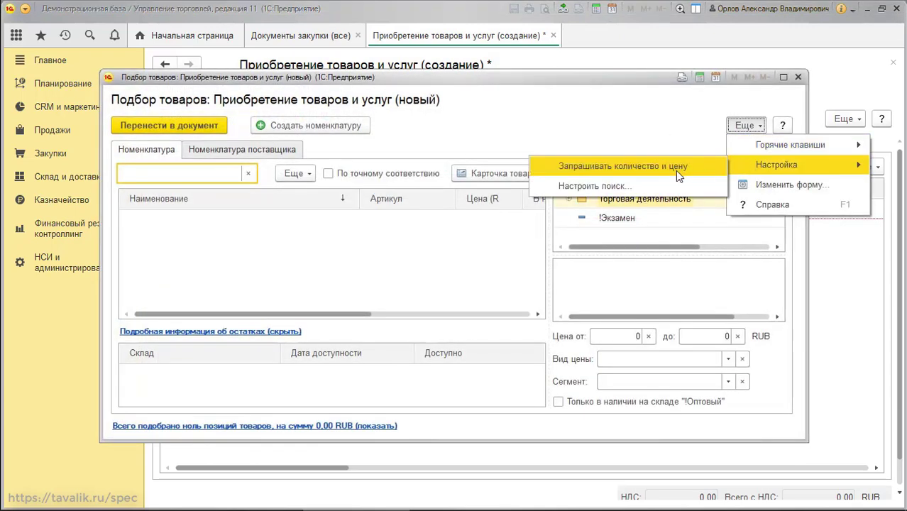
pyautogui.click(658, 169)
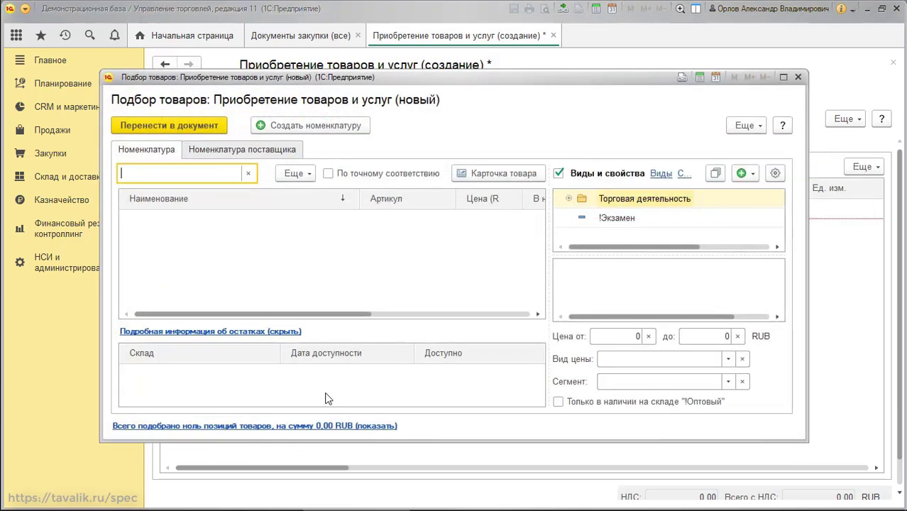
# Hide the detailed stock information, show the list of selected goods, and maximize the goods selection window
pyautogui.click(254, 331)
pyautogui.click(262, 425)
pyautogui.doubleClick(411, 80)
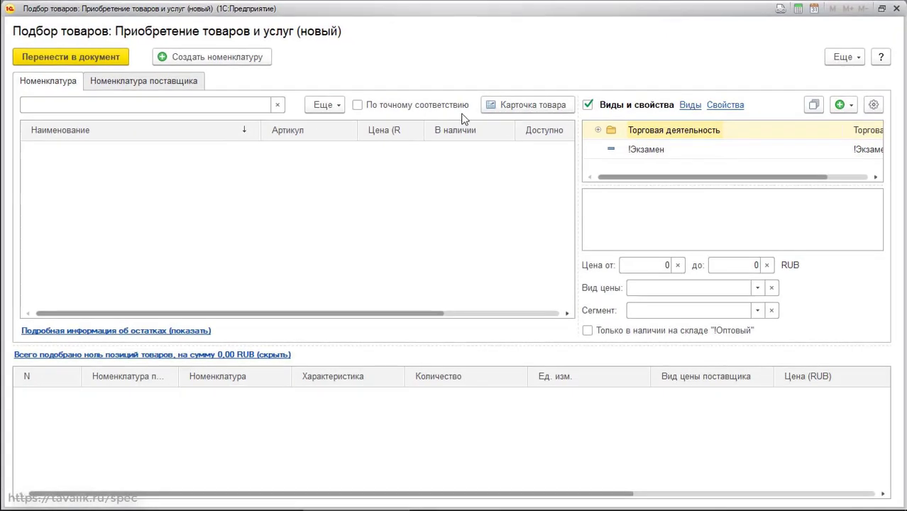
# From the !Экзамен item type, add 100 pcs of !Номенклатура №1 at 1 000 RUB to the goods selection
pyautogui.click(637, 151)
pyautogui.doubleClick(129, 150)
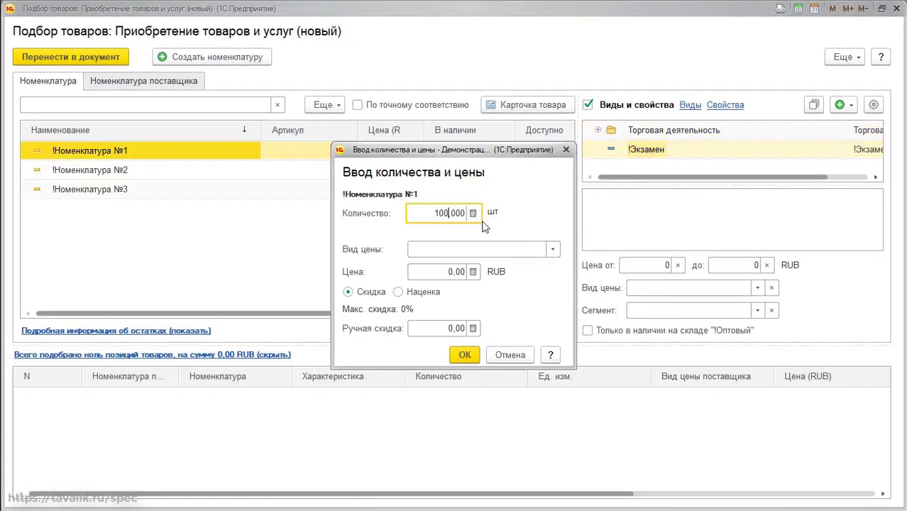
pyautogui.press('Tab')
pyautogui.press('Tab')
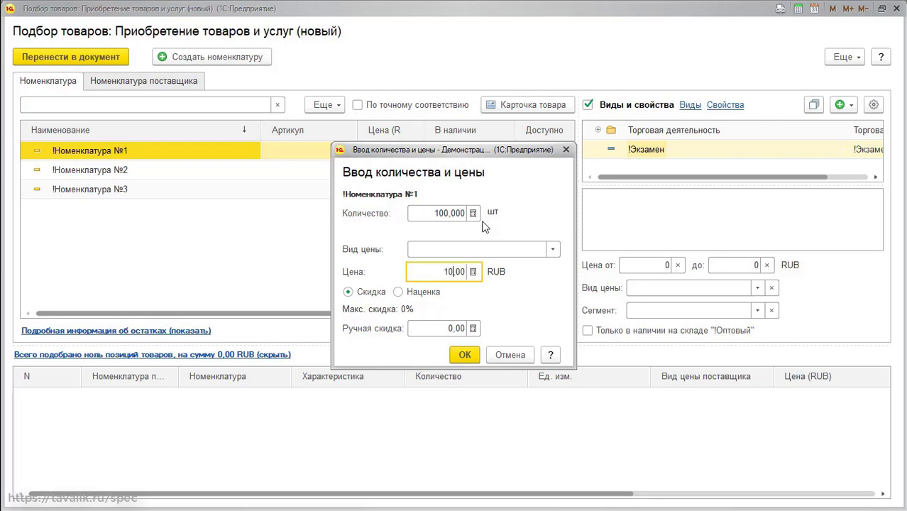
pyautogui.hotkey('ctrl', 'Return')
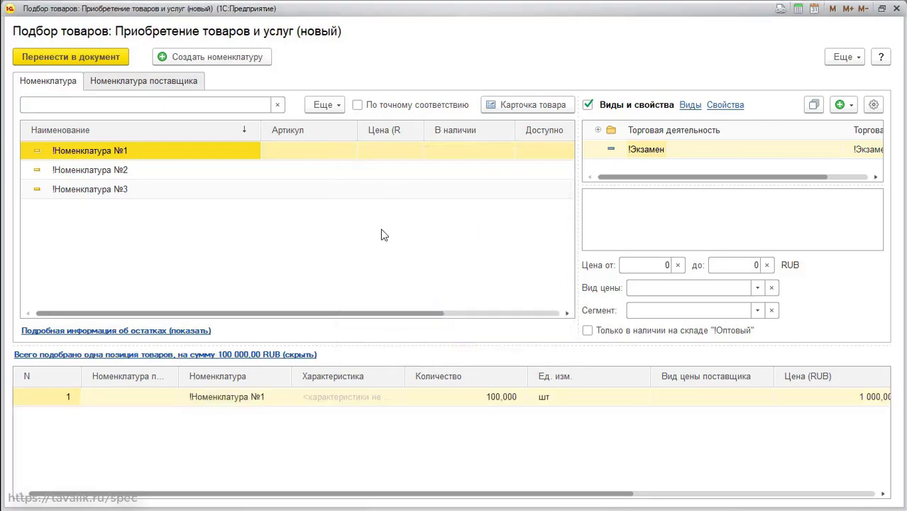
# Add 100 pcs of !Номенклатура №2 at 2 000 RUB to the goods selection
pyautogui.doubleClick(225, 169)
pyautogui.write('100,00')
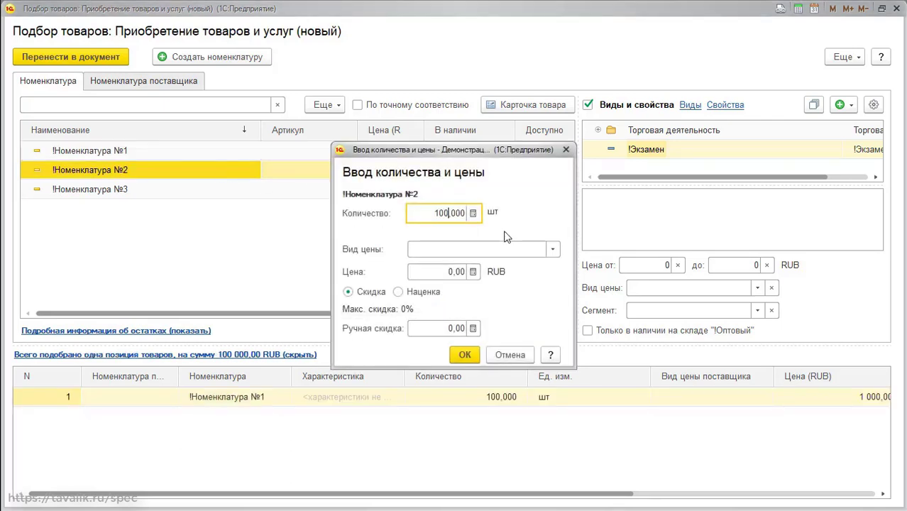
pyautogui.write('0')
pyautogui.press('Tab')
pyautogui.press('Tab')
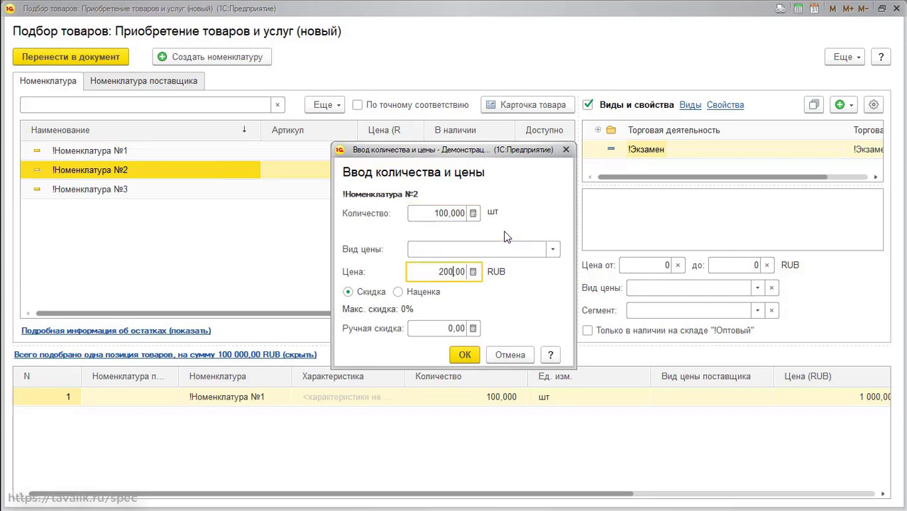
pyautogui.hotkey('ctrl', 'Return')
# Add 100 pcs of !Номенклатура №3 at 3 000 RUB and transfer the selected goods into the purchase document
pyautogui.press('Down')
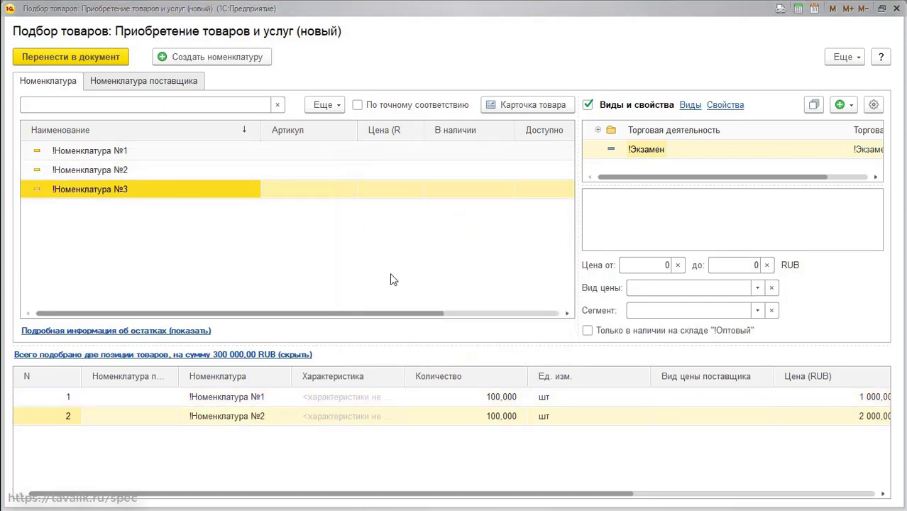
pyautogui.press('Return')
pyautogui.write('100')
pyautogui.press('Tab')
pyautogui.press('Tab')
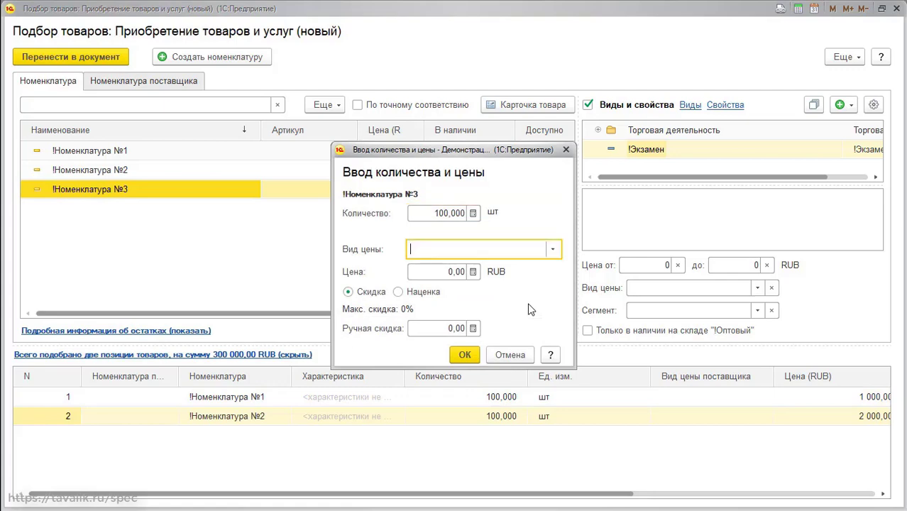
pyautogui.hotkey('ctrl', 'Return')
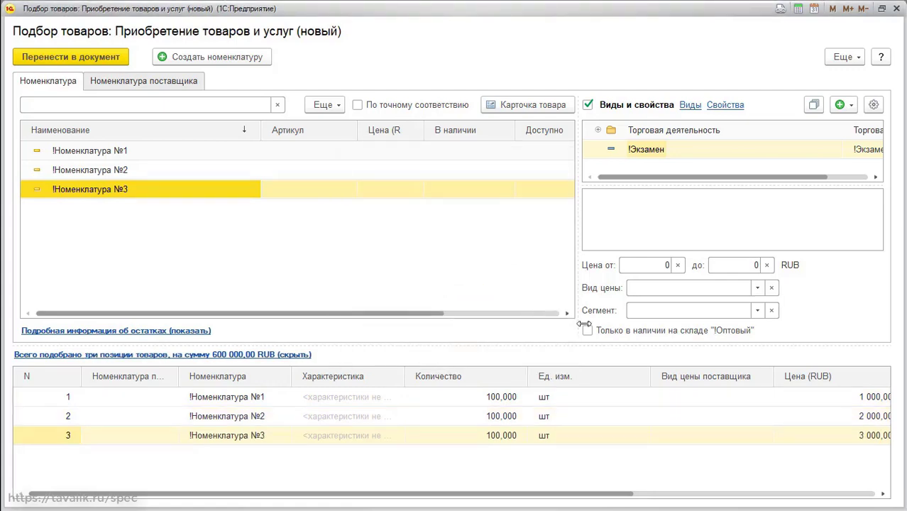
pyautogui.click(104, 59)
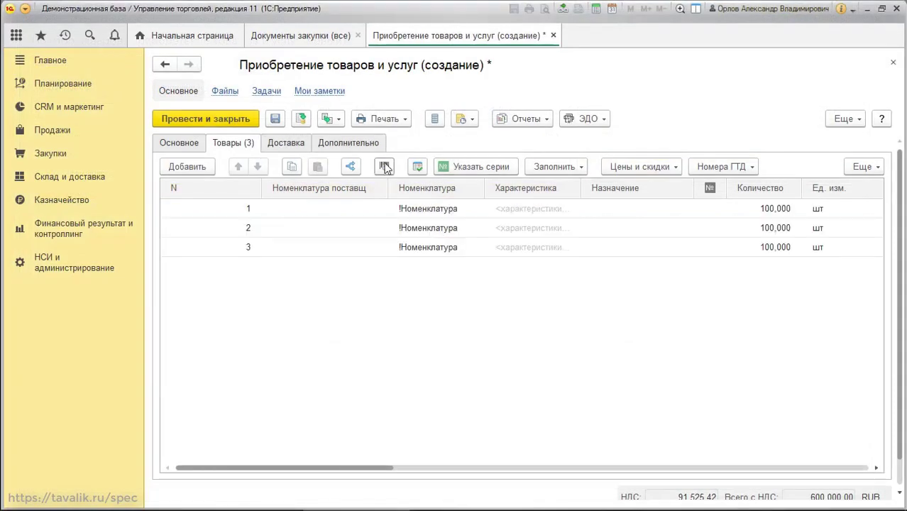
# Post the purchase document and register its received invoice with number 4568, posting and closing the invoice
pyautogui.click(301, 117)
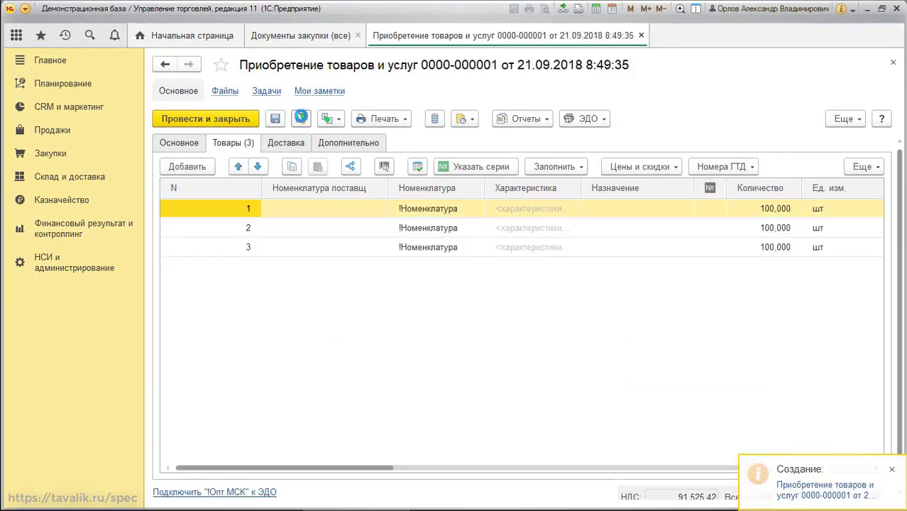
pyautogui.scroll(-1, 300, 393)
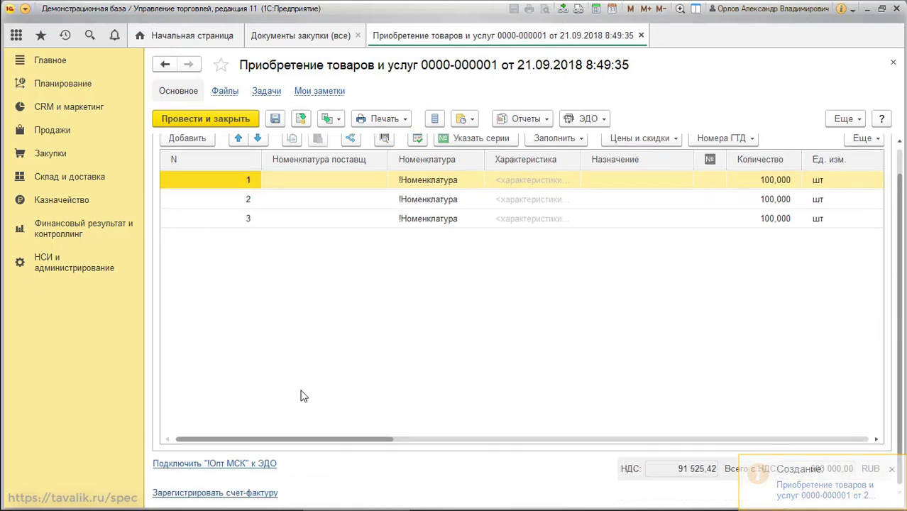
pyautogui.click(257, 491)
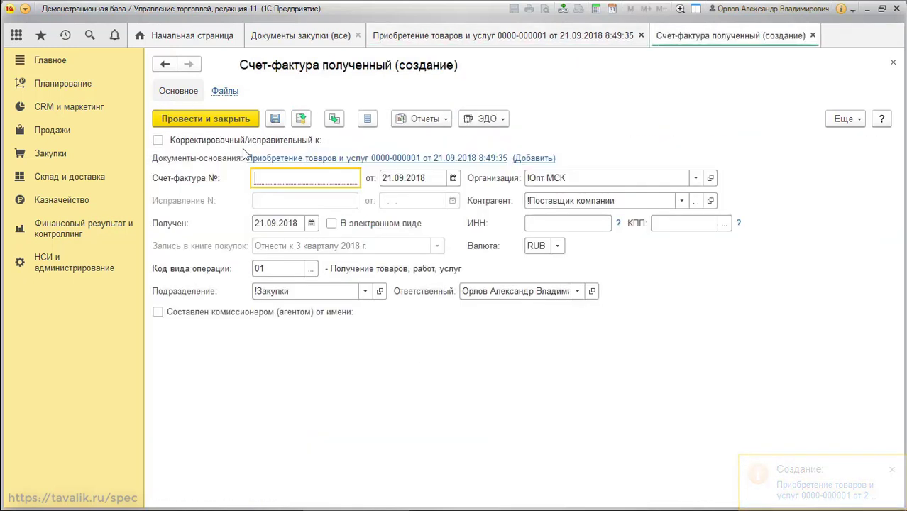
pyautogui.write('4568')
pyautogui.click(225, 121)
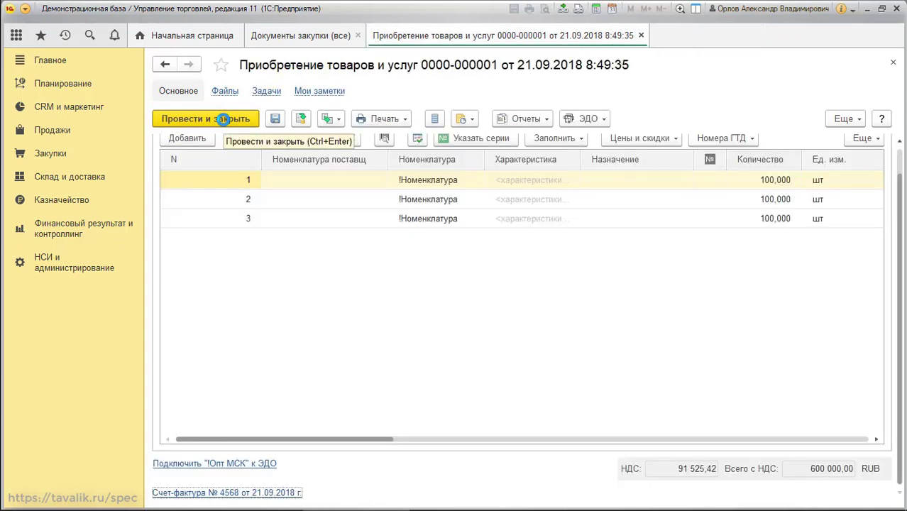
# Create an Установка цен номенклатуры document based on the goods purchase
pyautogui.click(330, 118)
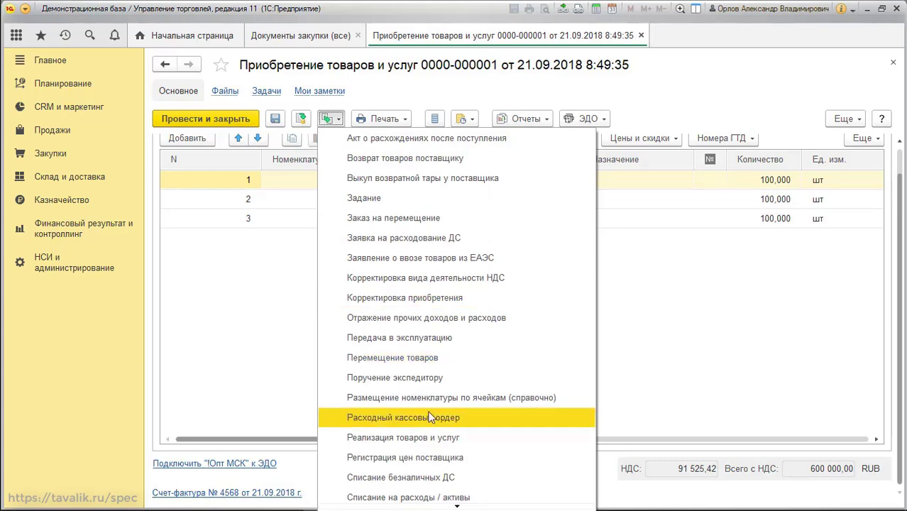
pyautogui.scroll(-1, 430, 416)
pyautogui.click(415, 482)
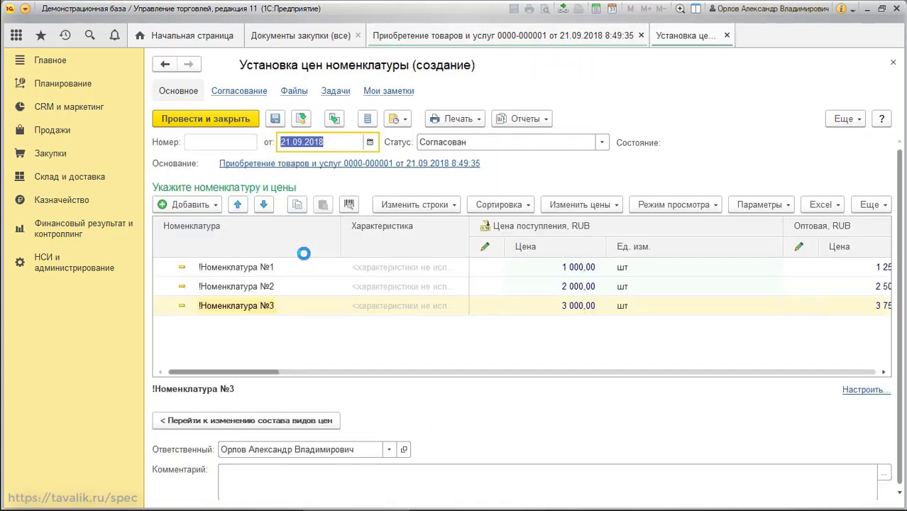
# Replace the document's price types with only !Трасферная, !Оптовая and !Розничная, and proceed to setting the prices
pyautogui.click(248, 417)
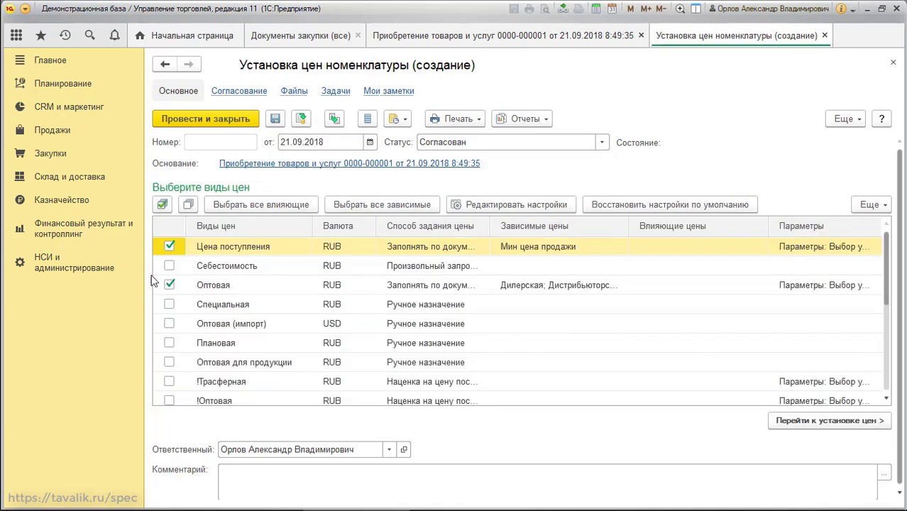
pyautogui.click(188, 205)
pyautogui.scroll(-1, 870, 307)
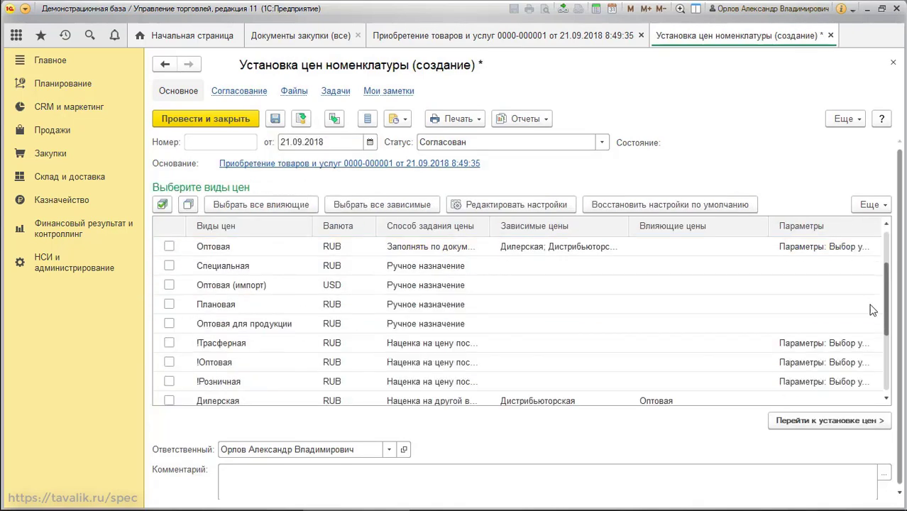
pyautogui.click(169, 323)
pyautogui.click(169, 342)
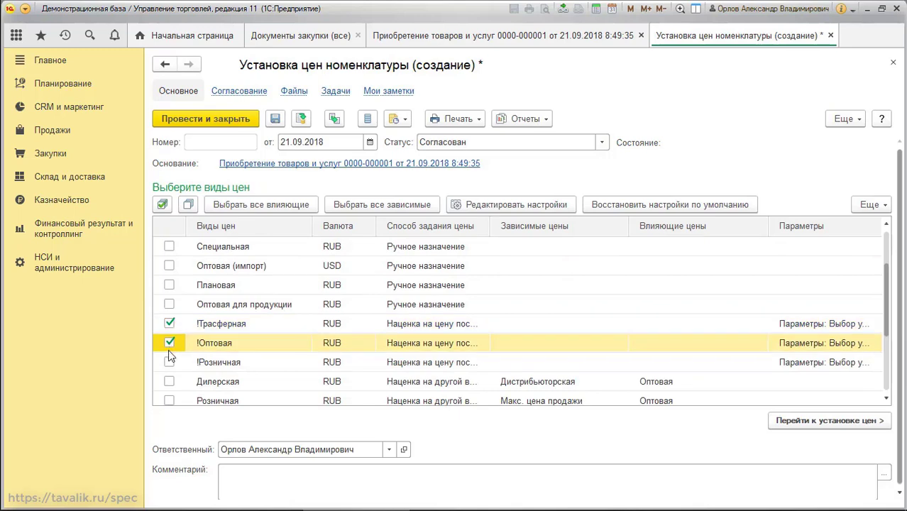
pyautogui.click(169, 362)
pyautogui.click(805, 426)
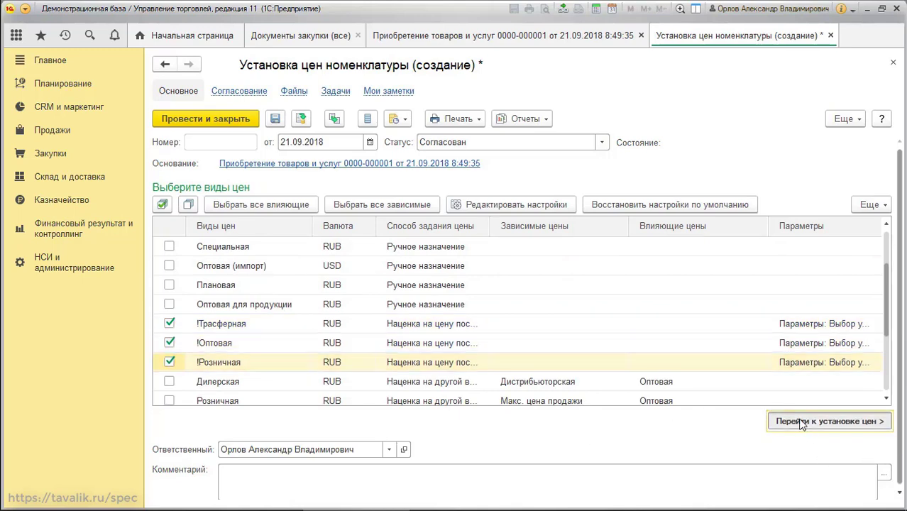
# Check the calculated item prices, and post and close the price-setting document
pyautogui.click(401, 274)
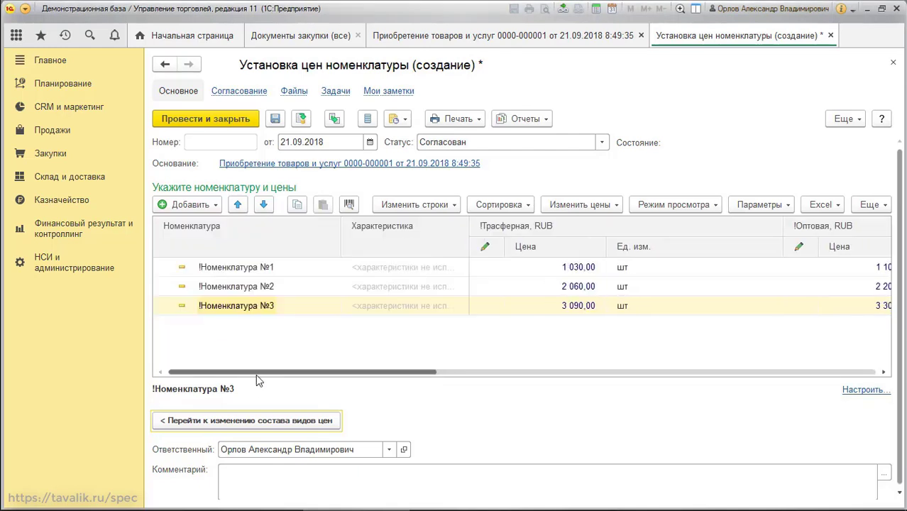
pyautogui.moveTo(277, 374); pyautogui.dragTo(243, 352)
pyautogui.click(221, 119)
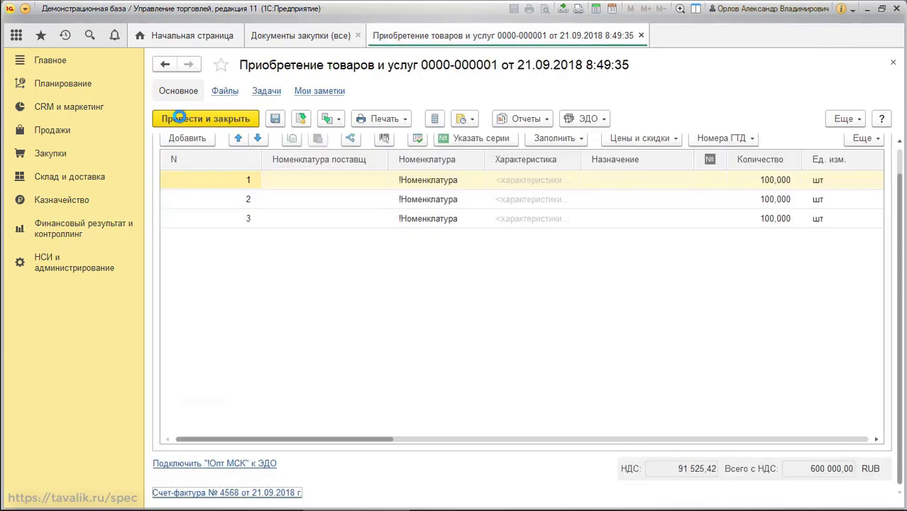
# Create a Реализация товаров и услуг document based on the purchase and choose !Торговая точка №1 as the client
pyautogui.click(317, 201)
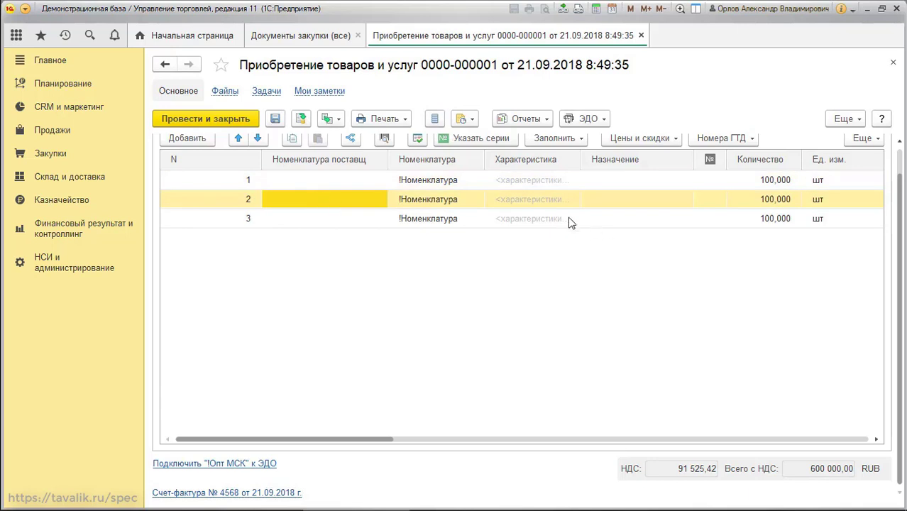
pyautogui.scroll(1, 899, 199)
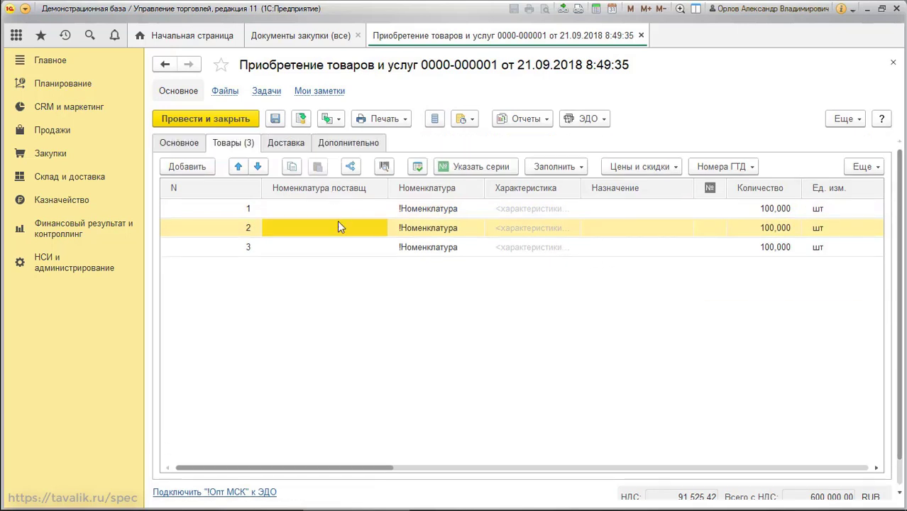
pyautogui.click(334, 119)
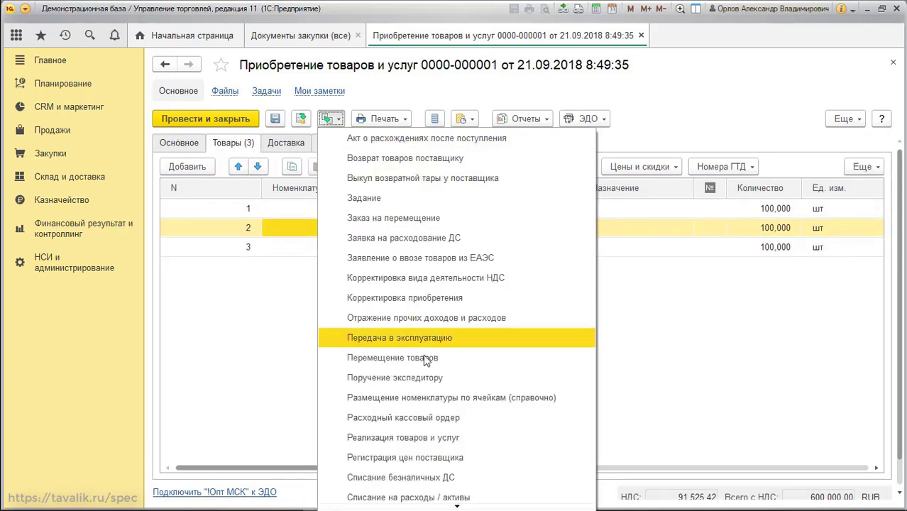
pyautogui.click(426, 437)
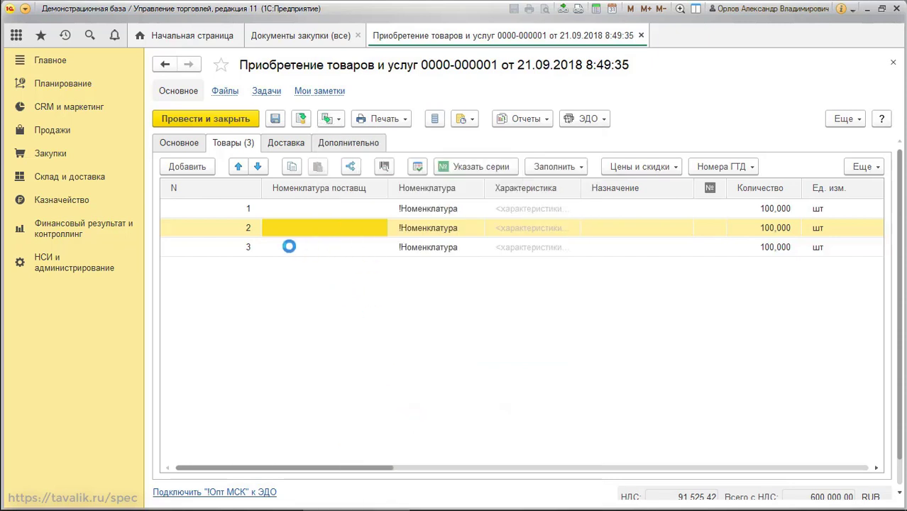
pyautogui.click(235, 231)
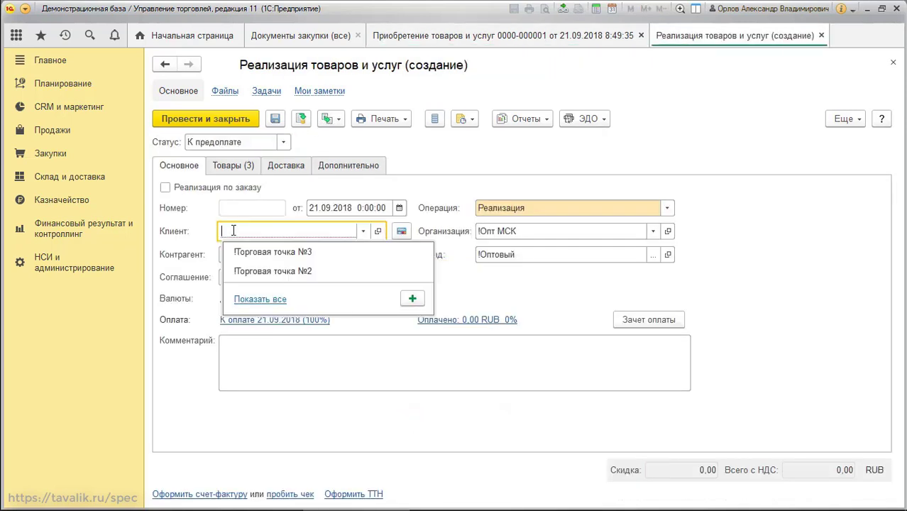
pyautogui.write('!')
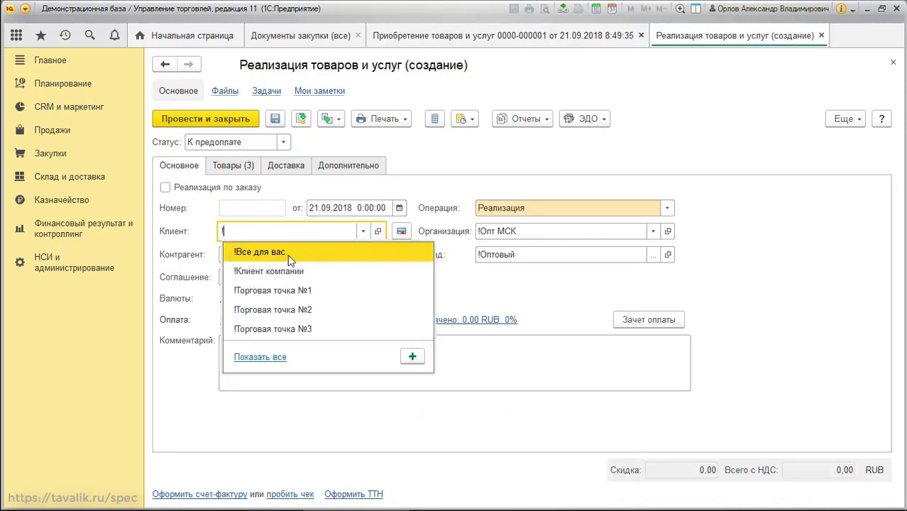
pyautogui.click(314, 292)
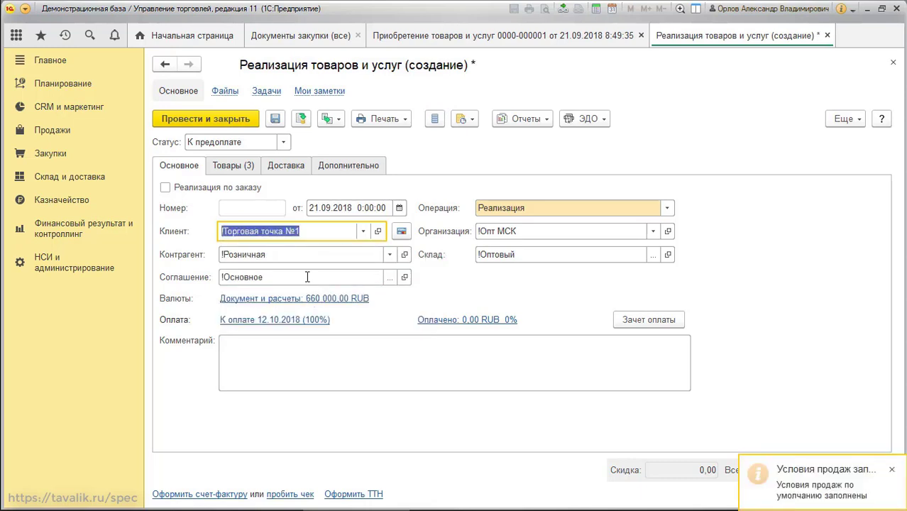
# Set the quantity of all three goods in the sales document to 10
pyautogui.click(234, 168)
pyautogui.doubleClick(641, 231)
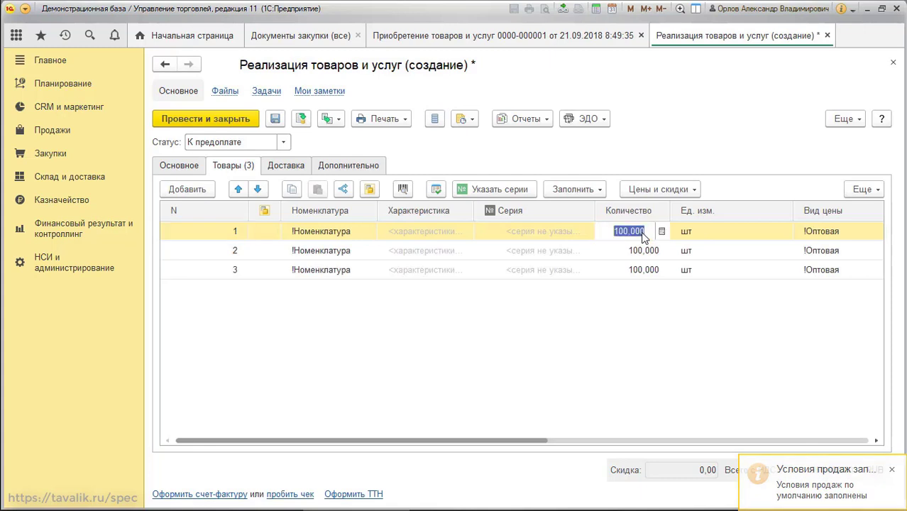
pyautogui.write('10')
pyautogui.doubleClick(622, 256)
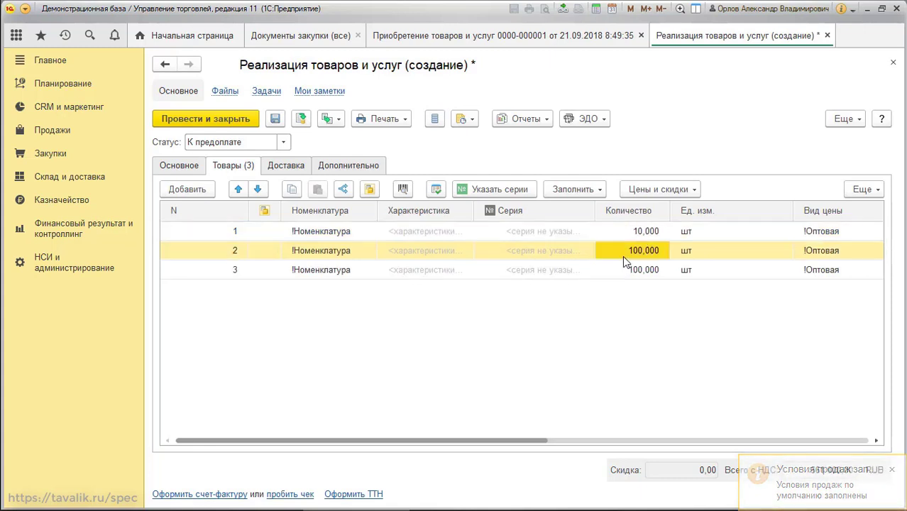
pyautogui.write('10')
pyautogui.doubleClick(622, 270)
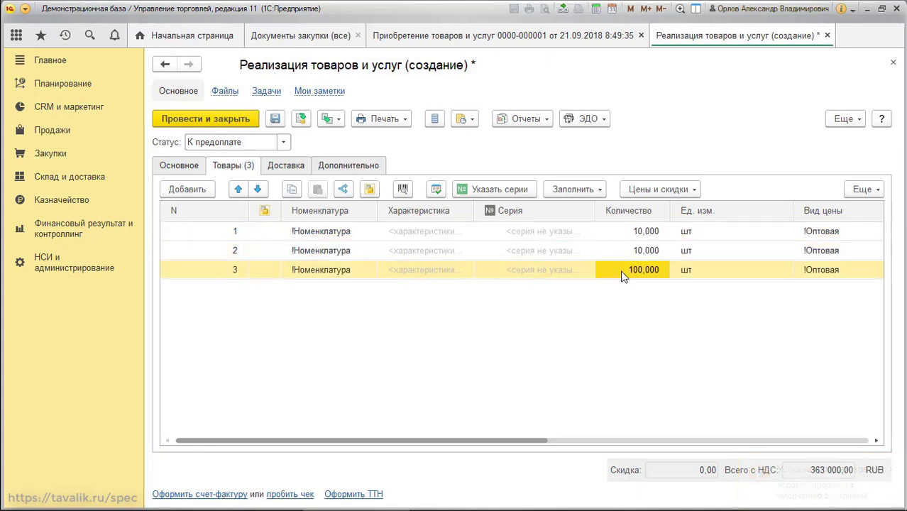
pyautogui.write('10')
pyautogui.click(449, 352)
# Set the sales document's status to Реализовано and its department to !Продажи
pyautogui.click(284, 142)
pyautogui.click(264, 182)
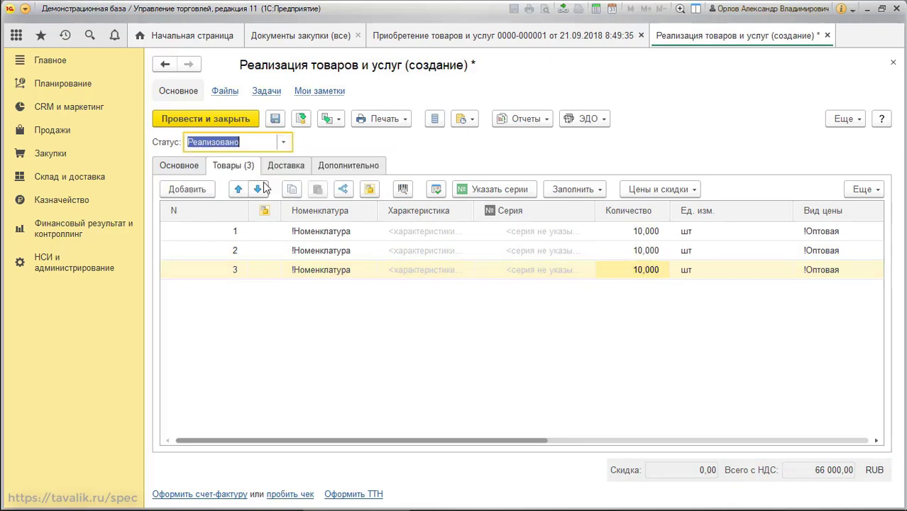
pyautogui.click(345, 168)
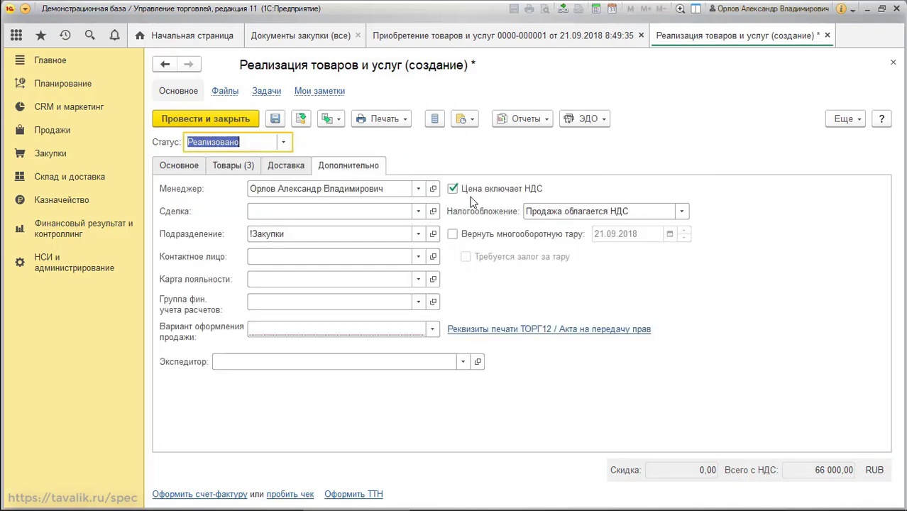
pyautogui.doubleClick(293, 235)
pyautogui.write('!')
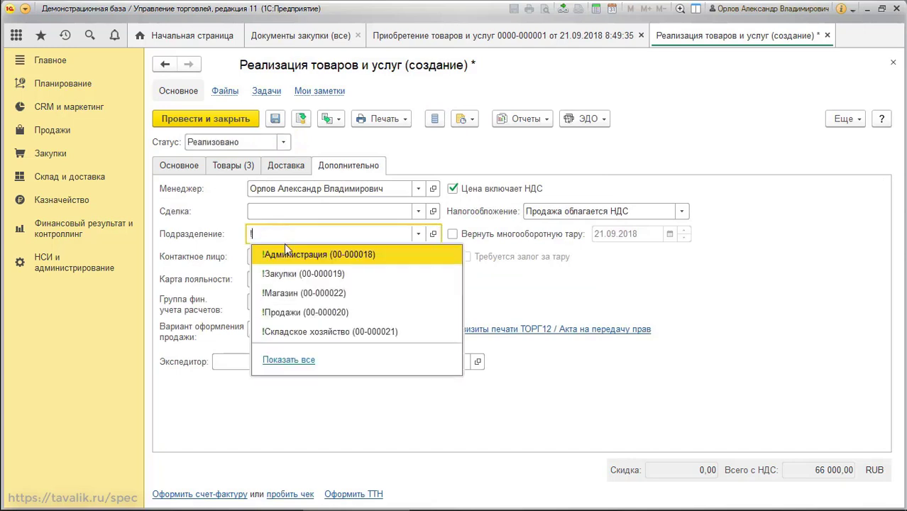
pyautogui.click(299, 316)
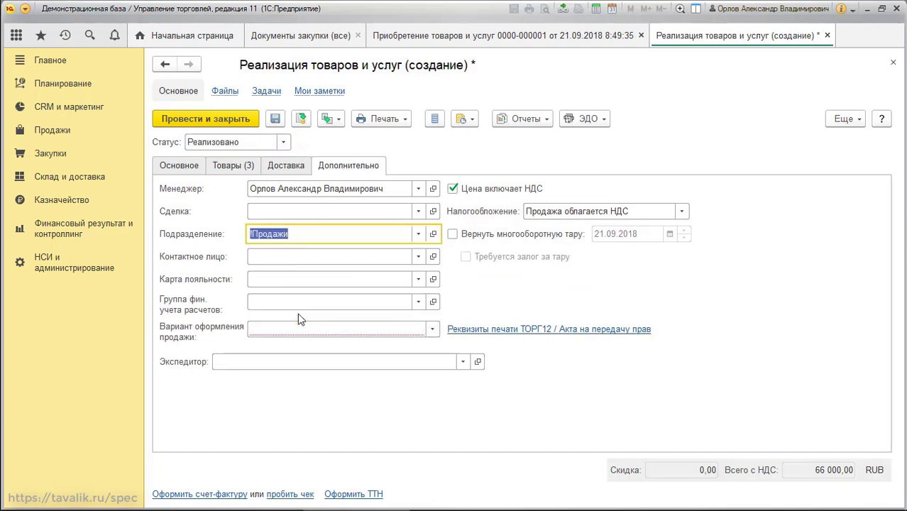
# Post the sales document for !Торговая точка №1, issue its счет-фактура and close the document
pyautogui.click(300, 119)
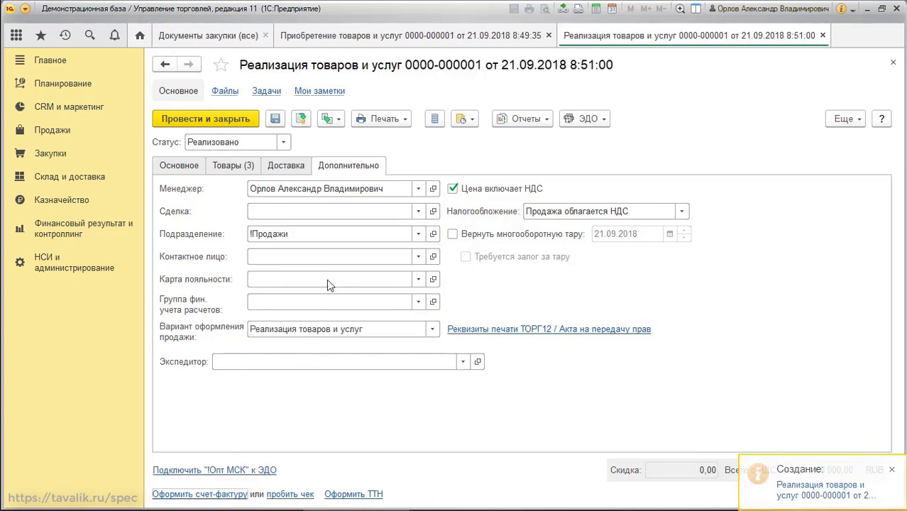
pyautogui.click(224, 117)
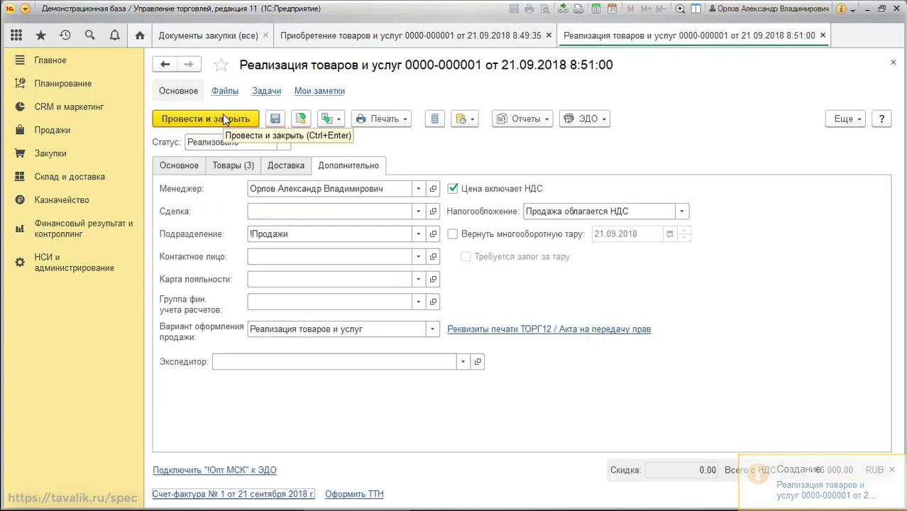
pyautogui.click(822, 35)
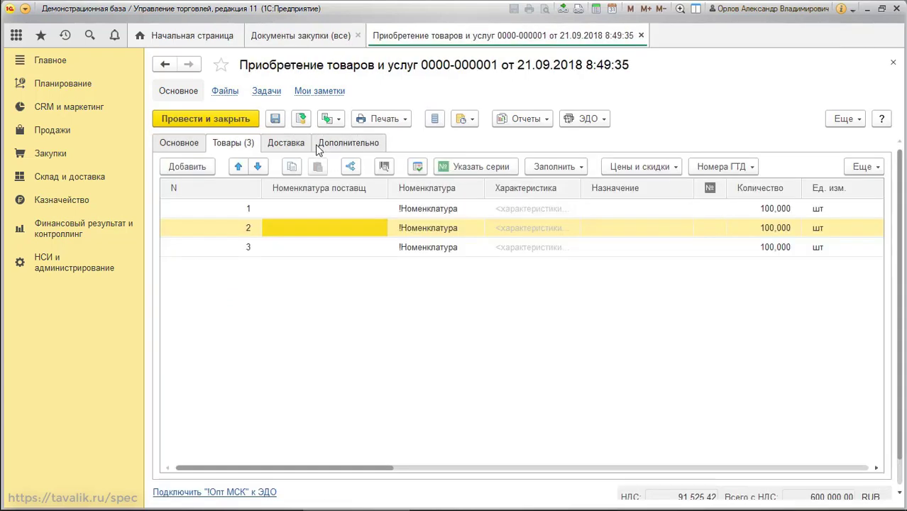
# Create another Реализация товаров и услуг document based on the purchase and choose !Торговая точка №2 as the client
pyautogui.click(331, 118)
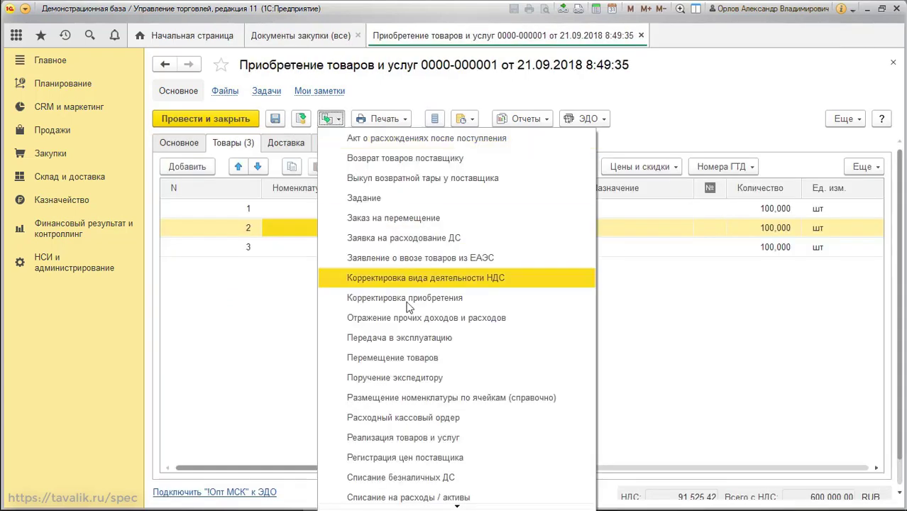
pyautogui.click(412, 435)
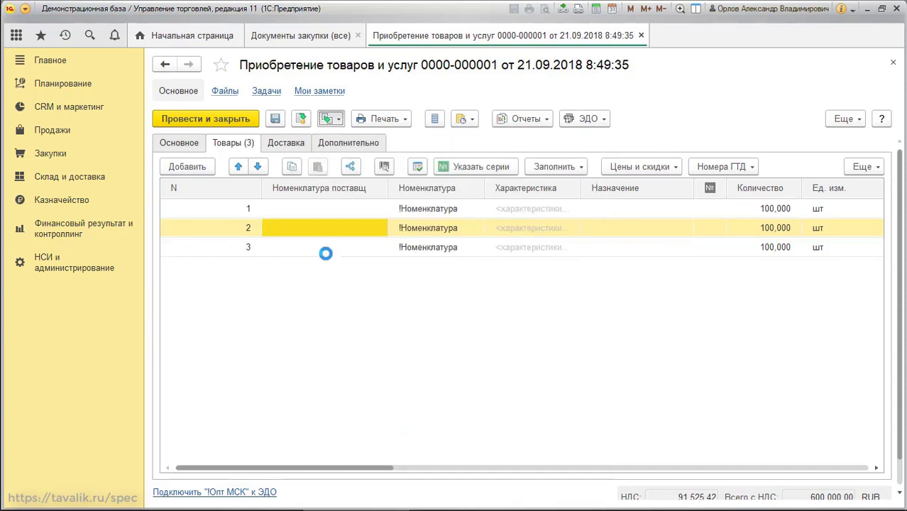
pyautogui.click(291, 229)
pyautogui.write('!')
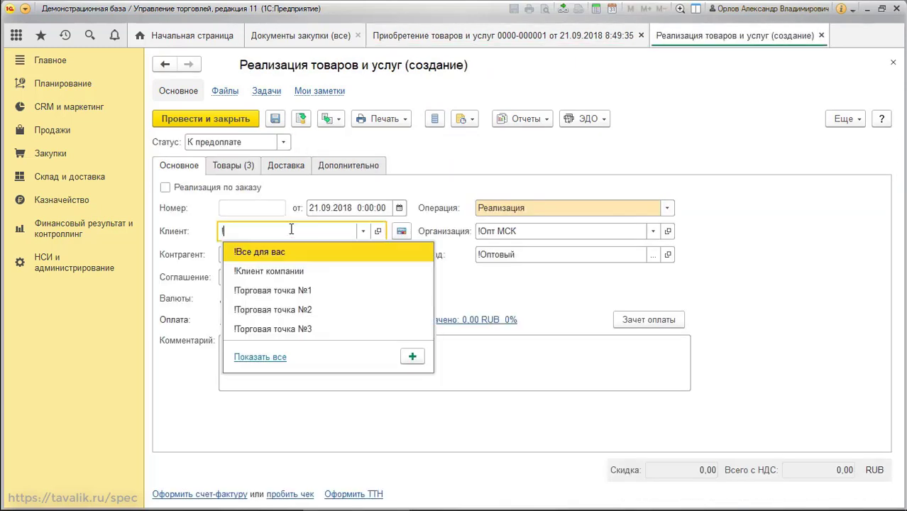
pyautogui.click(308, 309)
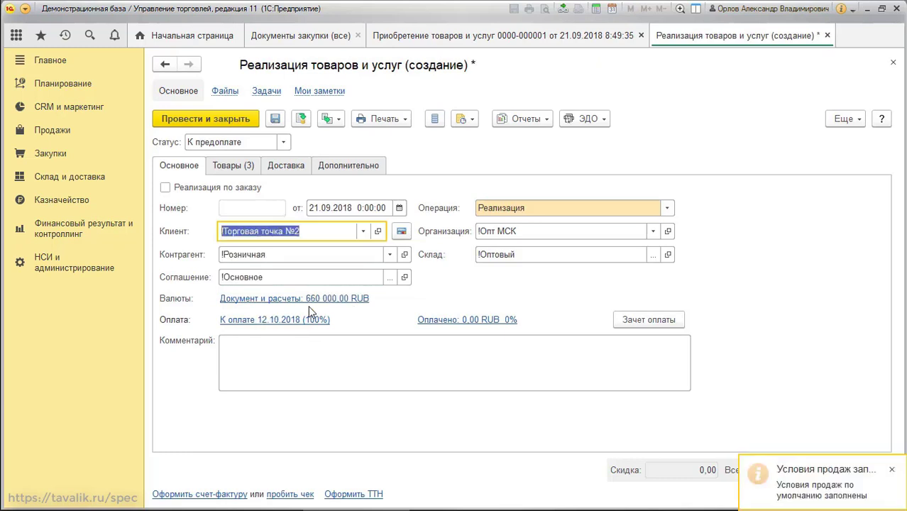
# Set the quantity of all three goods to 10 and the status of the second sales document to Реализовано
pyautogui.click(221, 165)
pyautogui.click(617, 231)
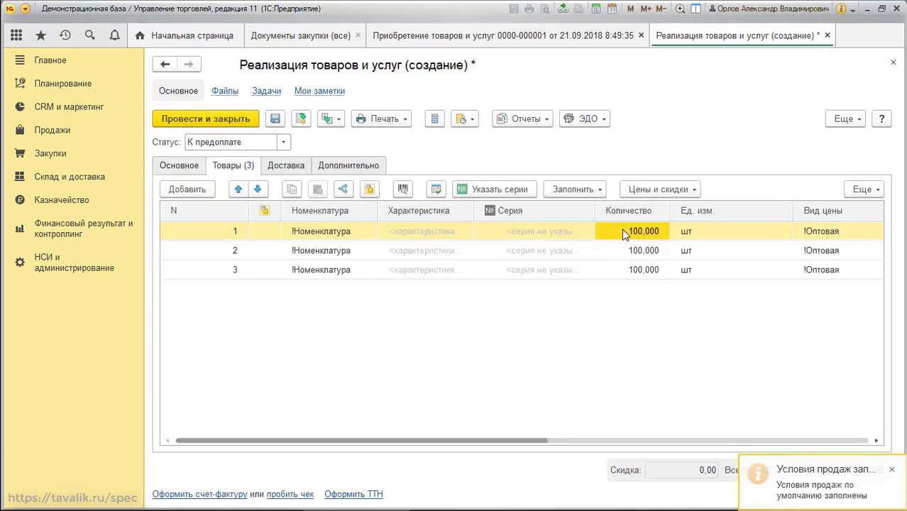
pyautogui.click(623, 230)
pyautogui.click(624, 231)
pyautogui.click(635, 250)
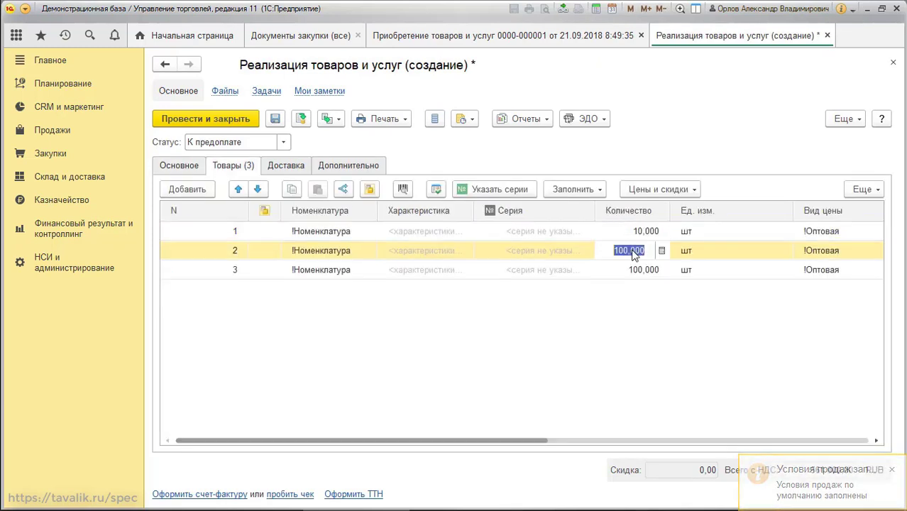
pyautogui.click(631, 251)
pyautogui.press('BackSpace')
pyautogui.click(621, 269)
pyautogui.click(621, 269)
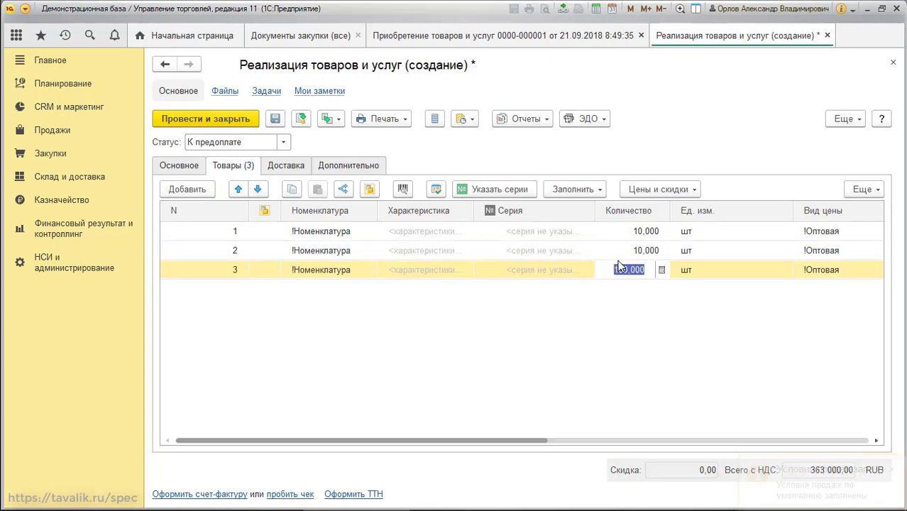
pyautogui.click(620, 268)
pyautogui.press('BackSpace')
pyautogui.click(495, 273)
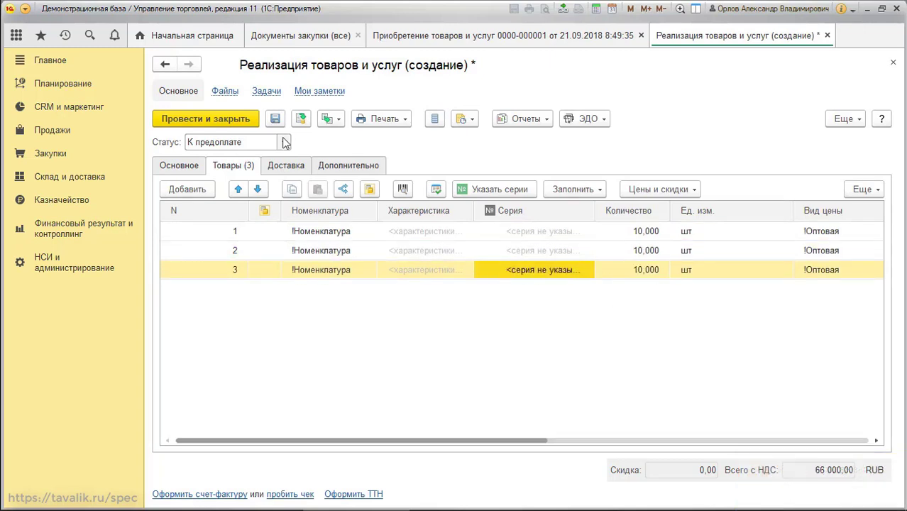
pyautogui.click(283, 142)
pyautogui.click(256, 174)
# Set the second sales document's department to !Продажи, and post and close it with its счет-фактура
pyautogui.click(353, 168)
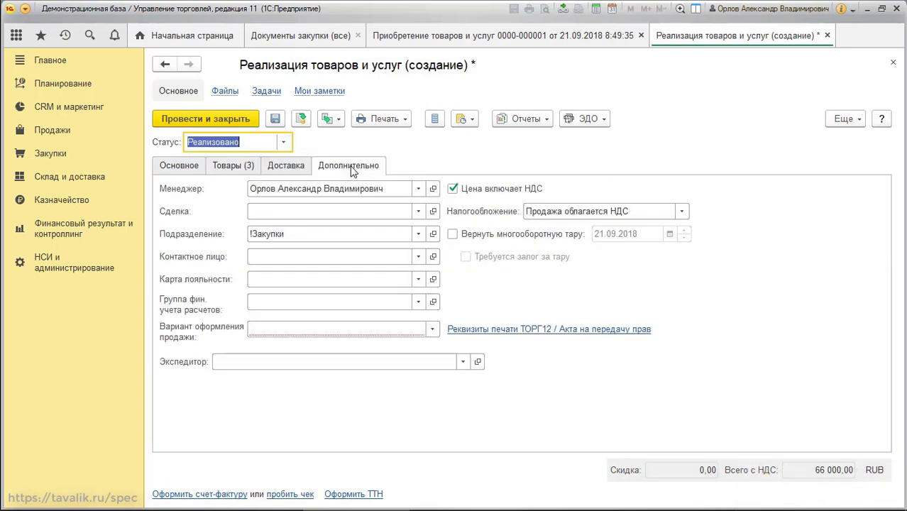
pyautogui.click(324, 233)
pyautogui.write('!')
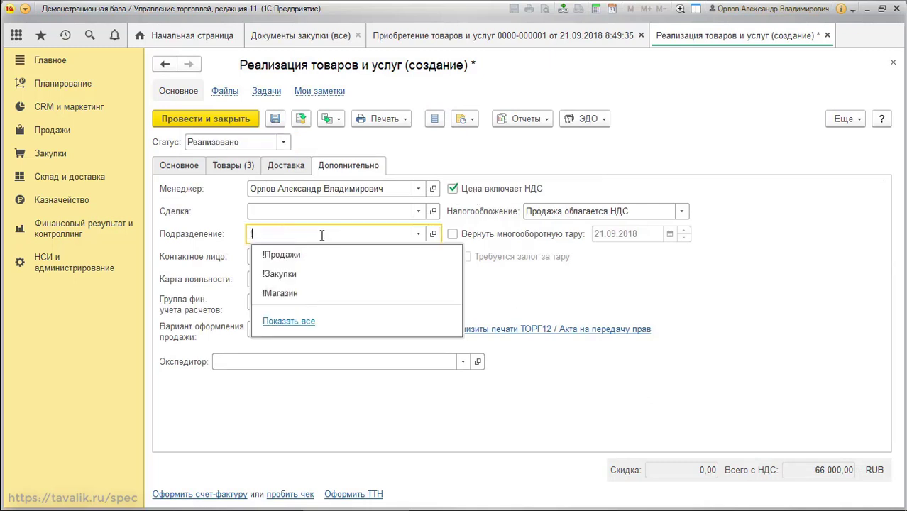
pyautogui.click(323, 313)
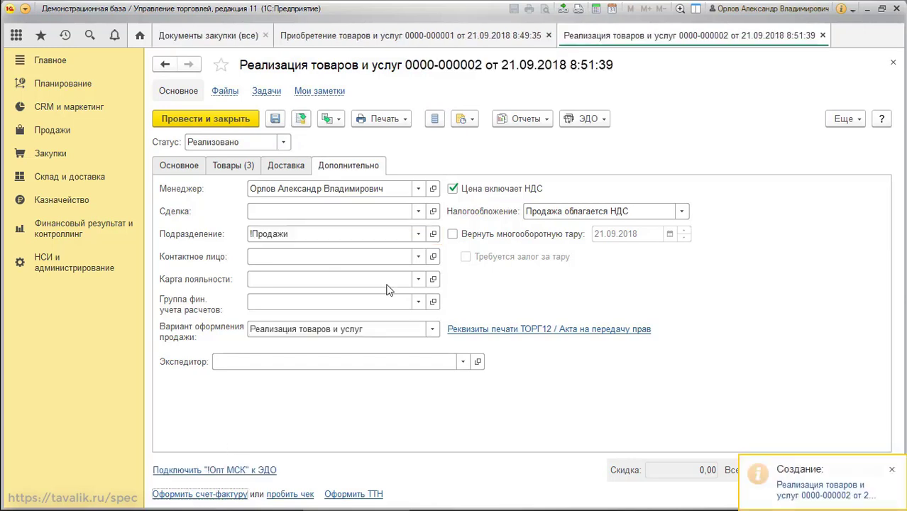
pyautogui.click(237, 119)
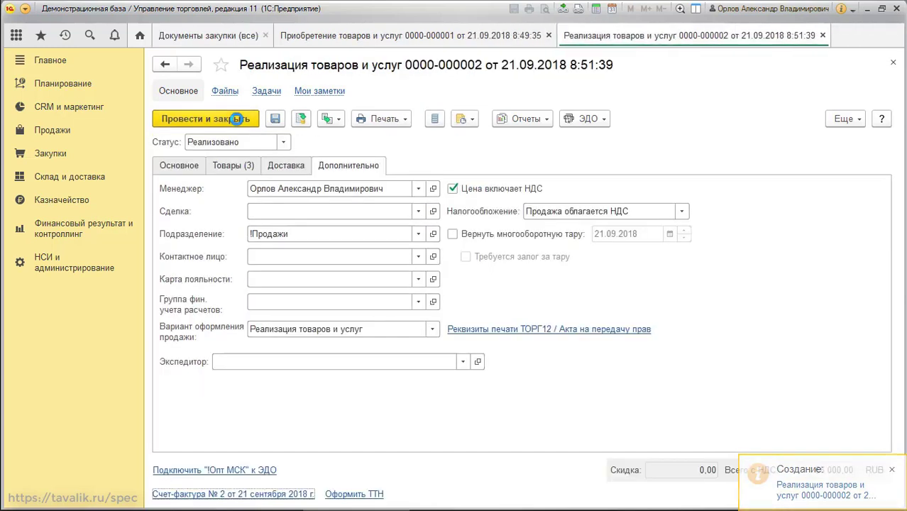
pyautogui.click(823, 35)
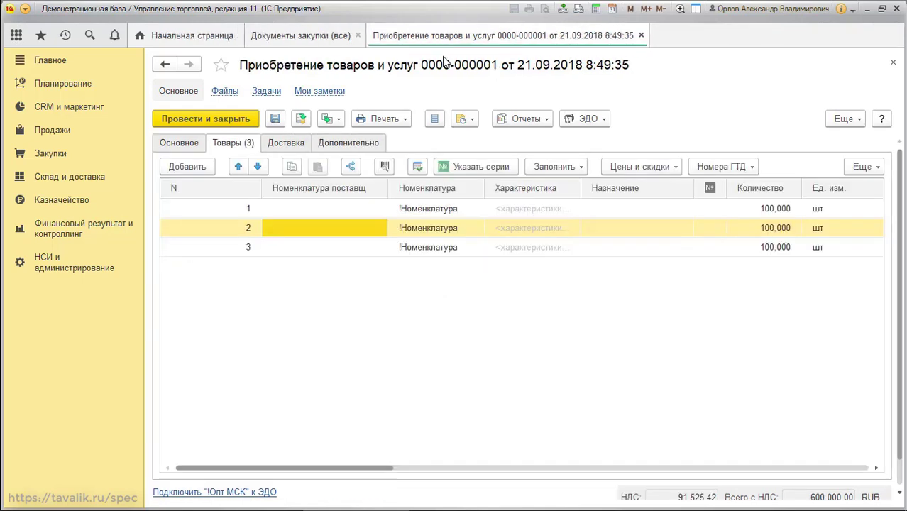
# Create a third Реализация товаров и услуг document based on the purchase and choose !Клиент компании as the client
pyautogui.click(330, 119)
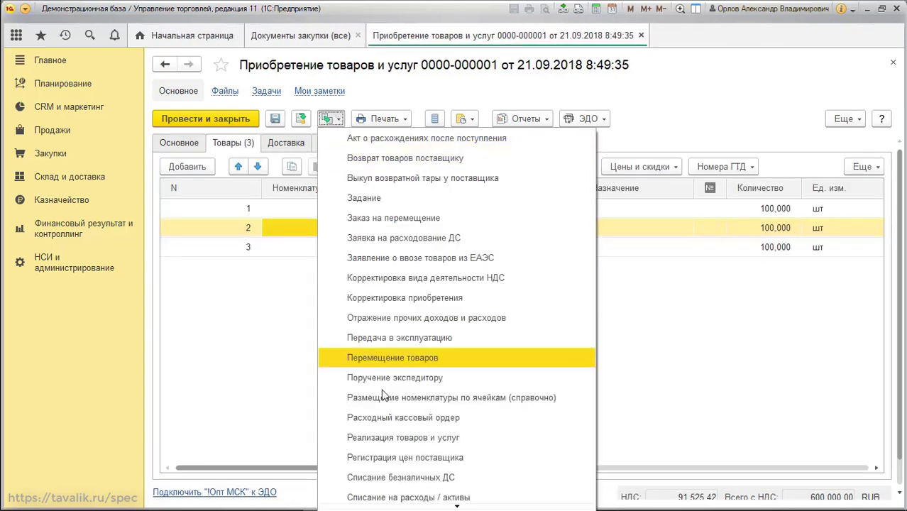
pyautogui.click(383, 437)
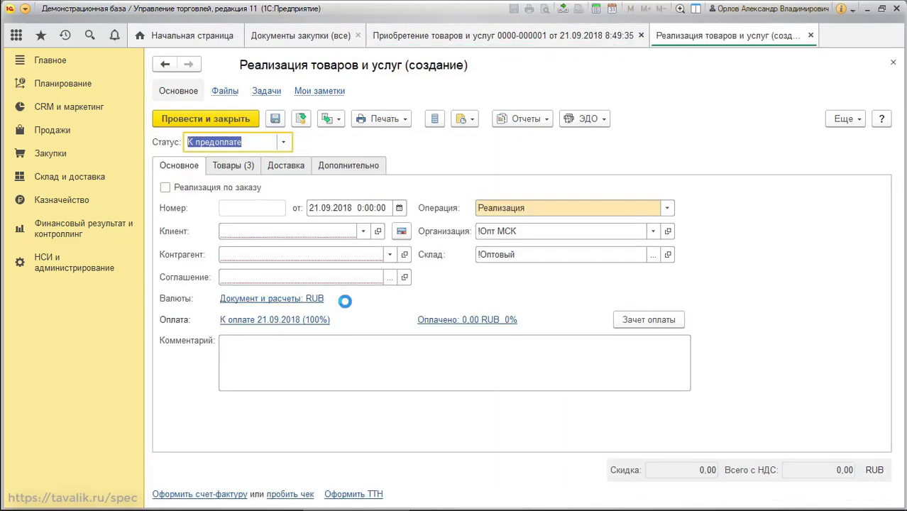
pyautogui.click(290, 229)
pyautogui.write('!')
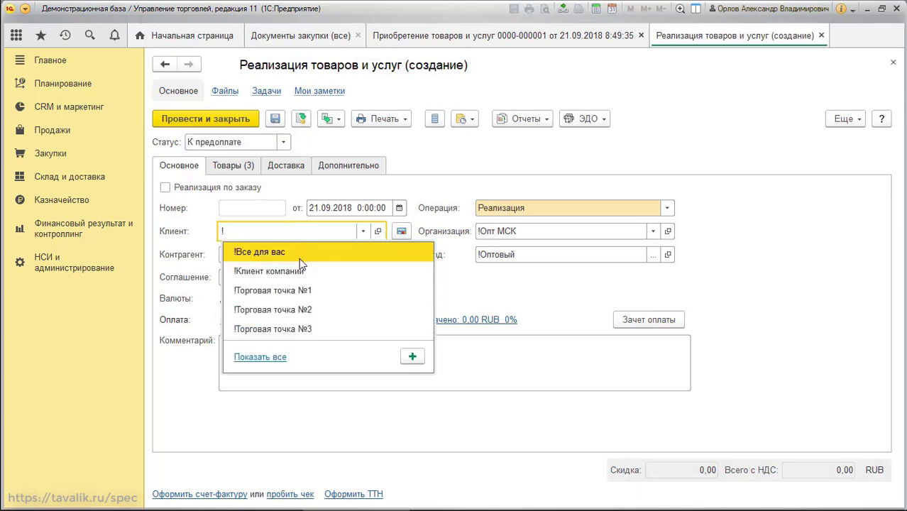
pyautogui.press('Escape')
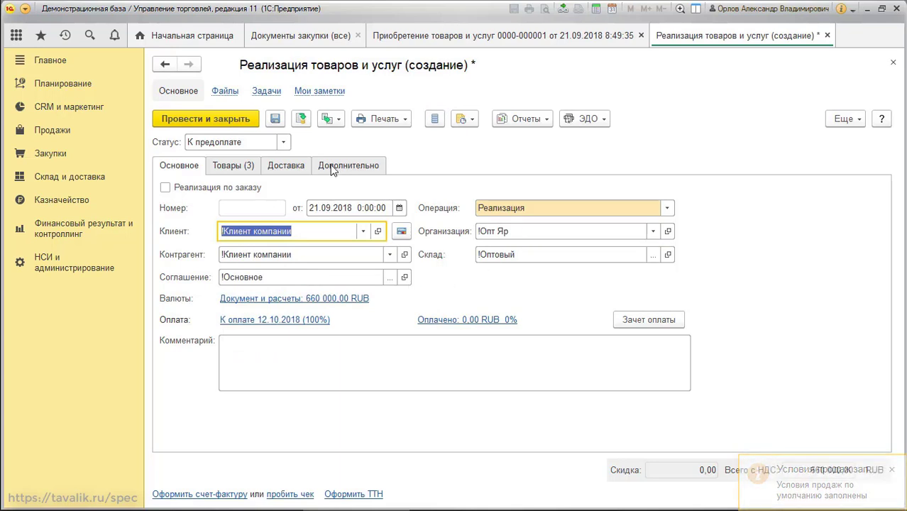
# Set the status of the sales document for !Клиент компании to Реализовано
pyautogui.click(289, 142)
pyautogui.click(283, 142)
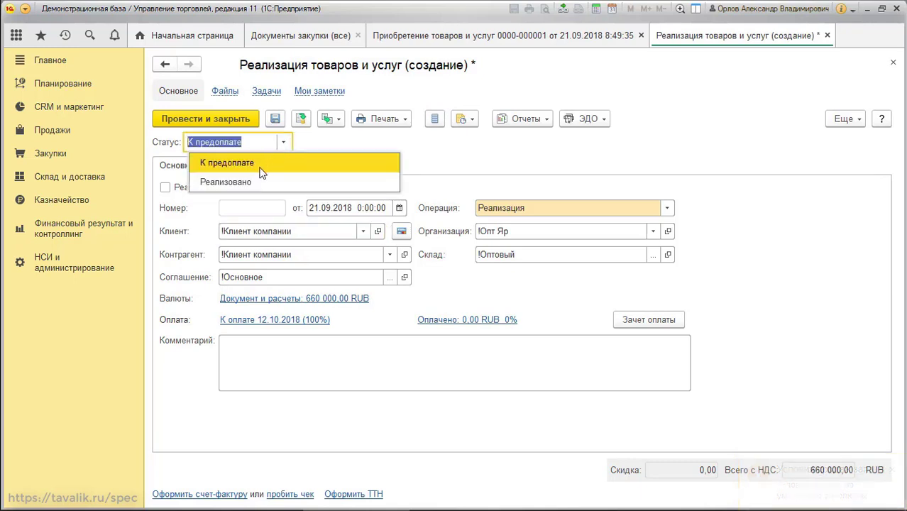
pyautogui.click(223, 179)
# Set the quantity of all three goods in the third sales document to 10
pyautogui.click(243, 168)
pyautogui.doubleClick(635, 233)
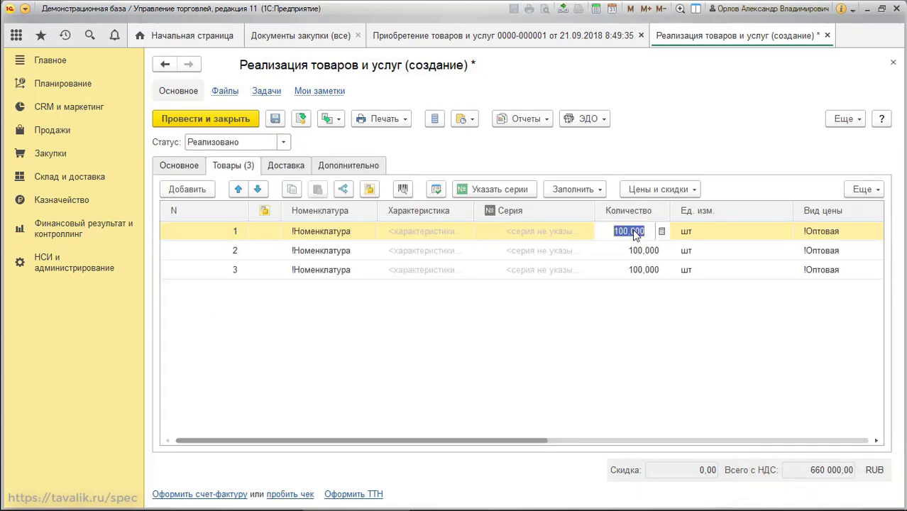
pyautogui.write('10')
pyautogui.click(643, 252)
pyautogui.doubleClick(643, 252)
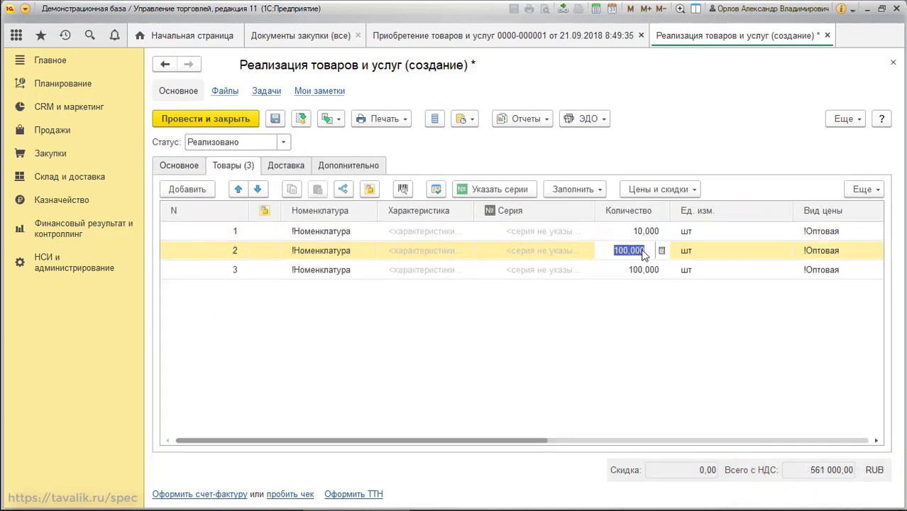
pyautogui.write('10')
pyautogui.doubleClick(629, 270)
pyautogui.write('10')
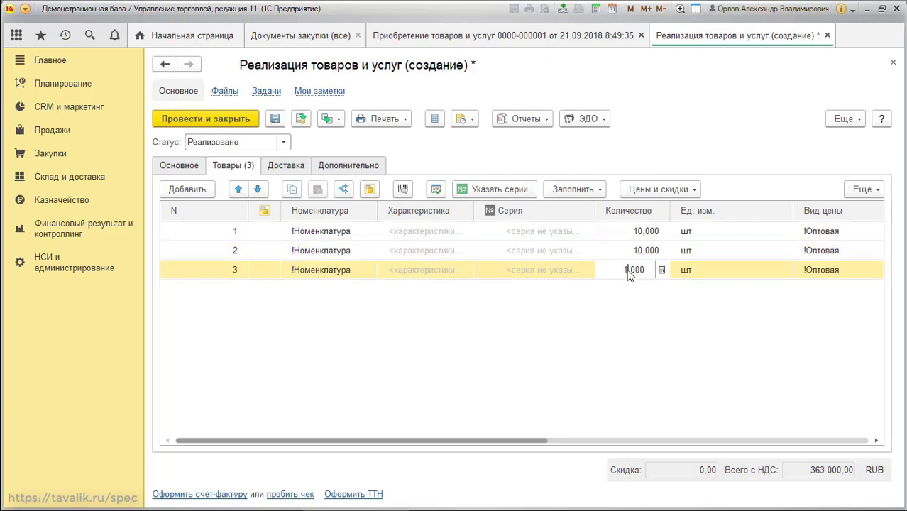
pyautogui.press('Return')
# Set the department of the third sales document to !Продажи
pyautogui.click(341, 163)
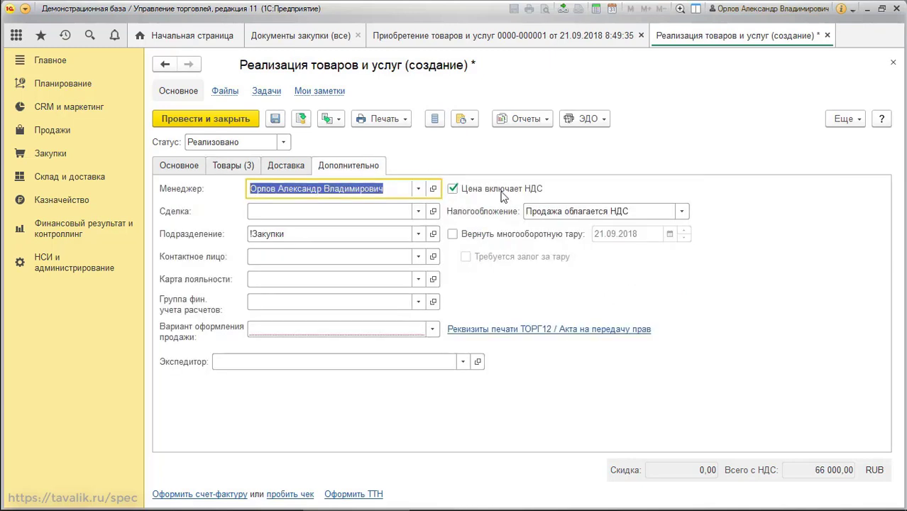
pyautogui.click(293, 234)
pyautogui.write('!')
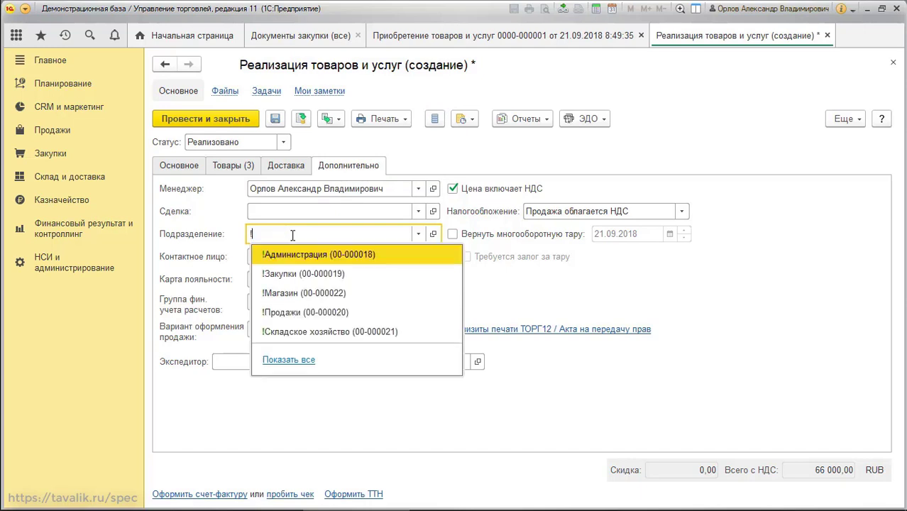
pyautogui.click(299, 312)
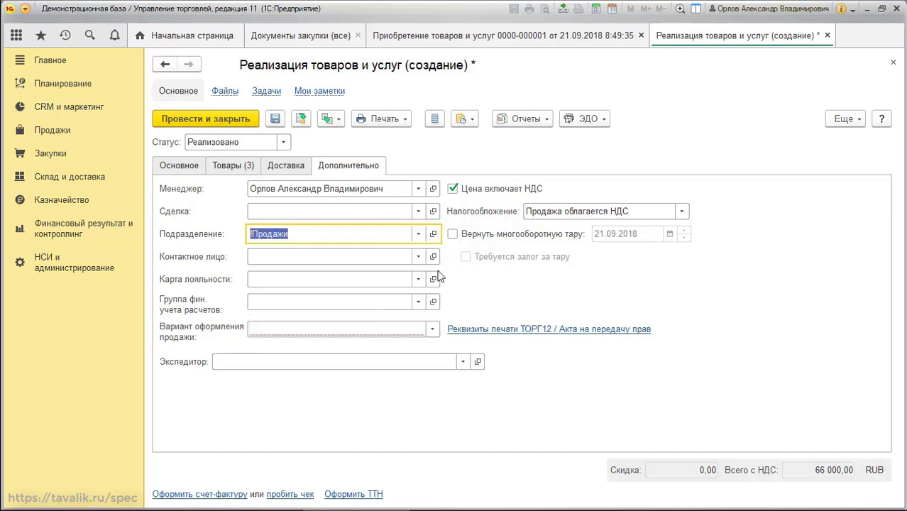
# Try to post the sales document for !Клиент компании, dismiss the messages and save the document without posting
pyautogui.click(303, 121)
pyautogui.click(453, 279)
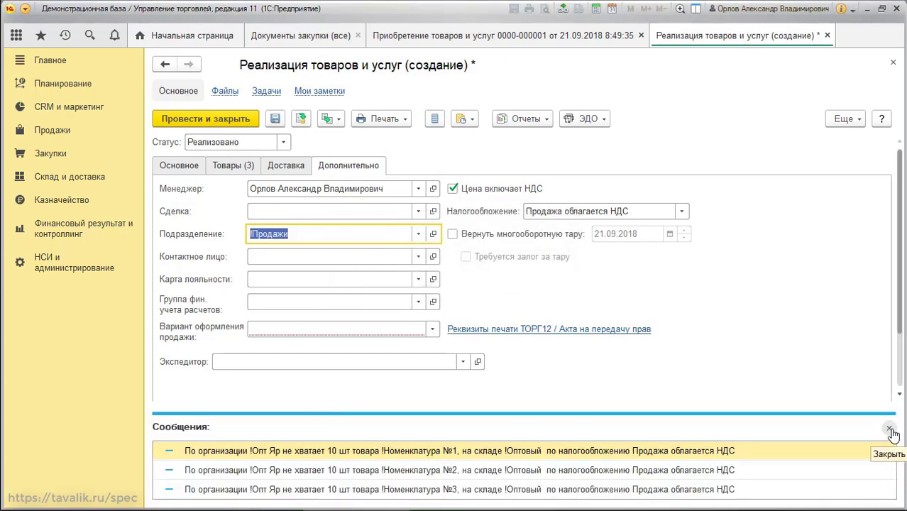
pyautogui.click(890, 431)
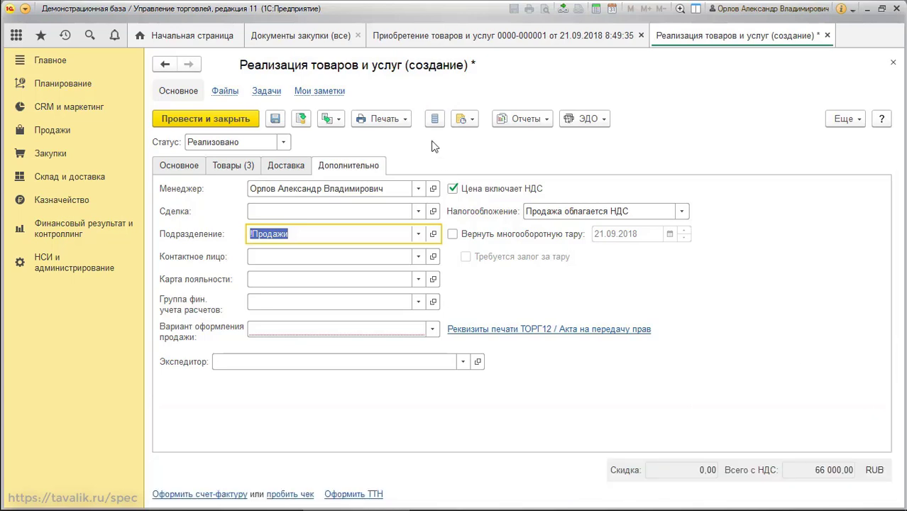
pyautogui.click(275, 119)
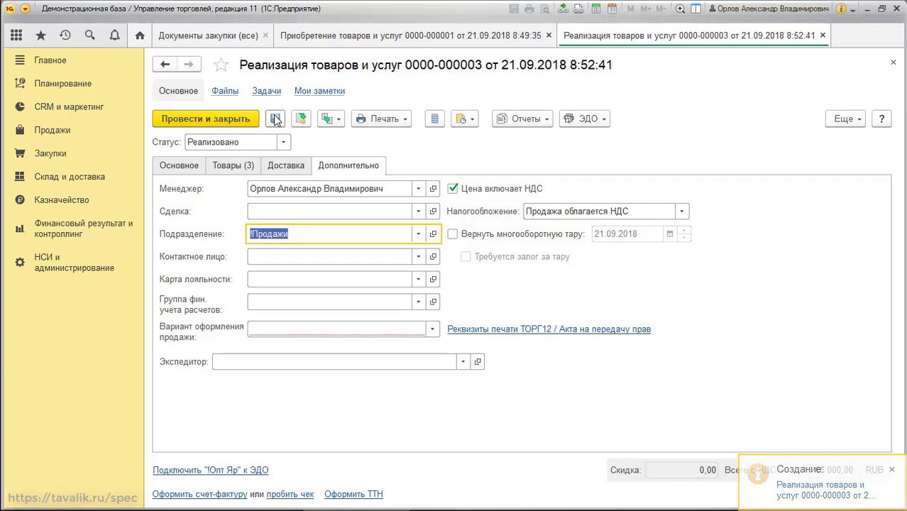
pyautogui.click(186, 167)
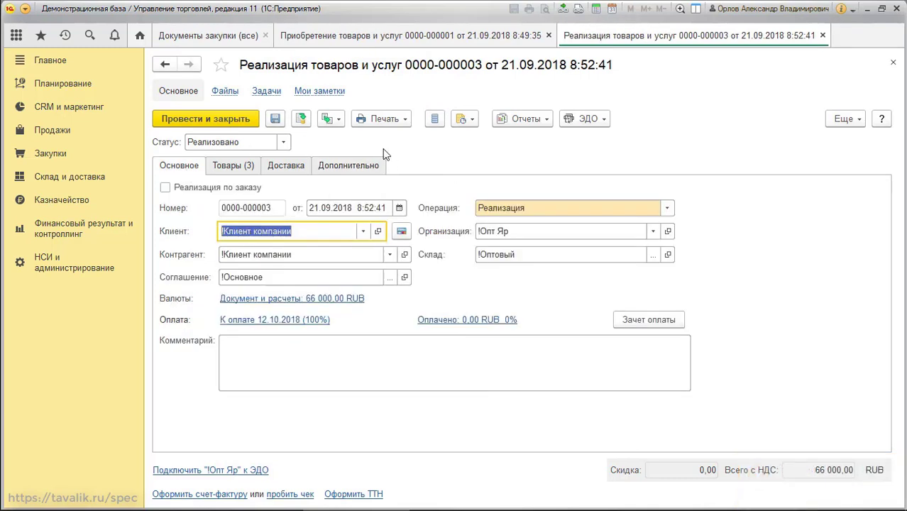
# Create a Передача на комиссию в другую организацию document among the documents between organizations
pyautogui.click(73, 234)
pyautogui.click(291, 146)
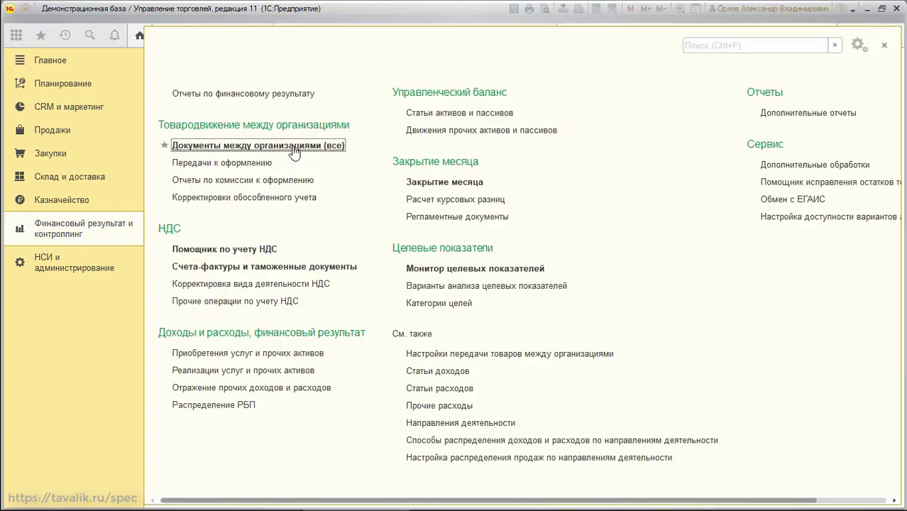
pyautogui.click(186, 135)
pyautogui.moveTo(259, 215)
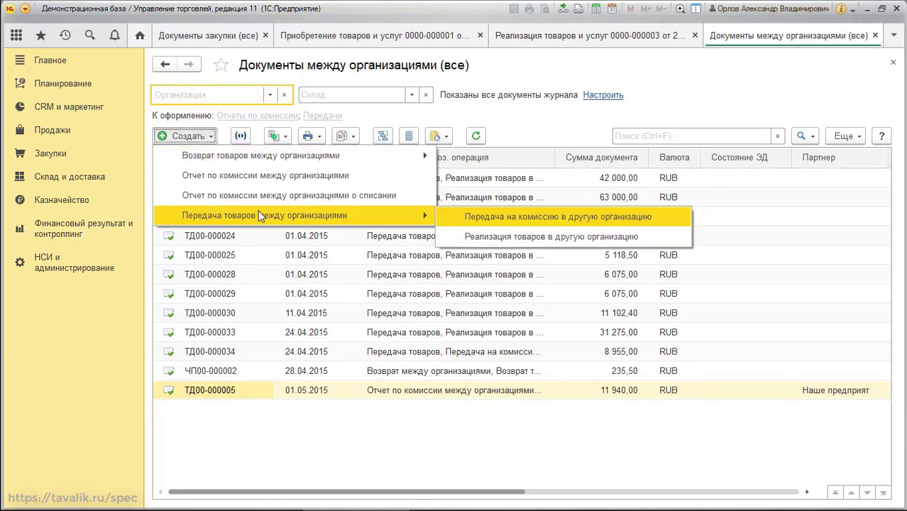
pyautogui.click(557, 217)
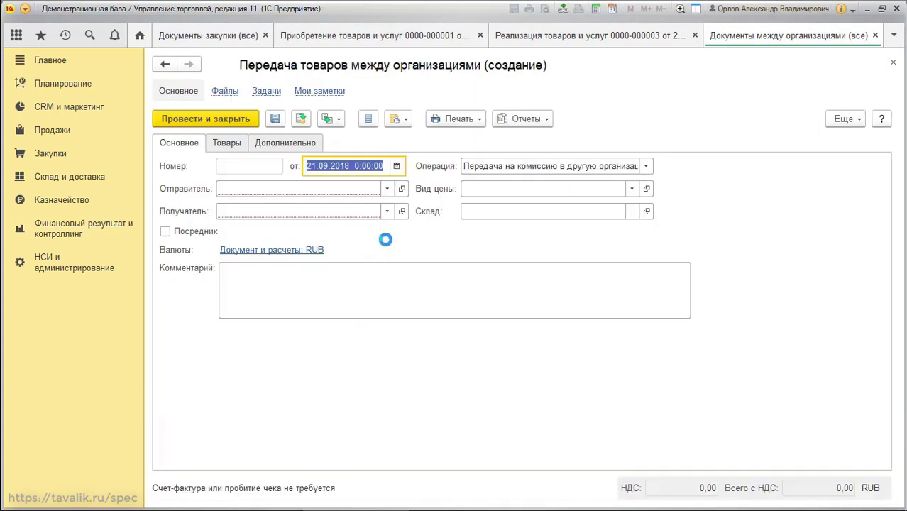
# Set the sender of the transfer document to !Опт МСК and the recipient to !Опт Яр
pyautogui.click(303, 189)
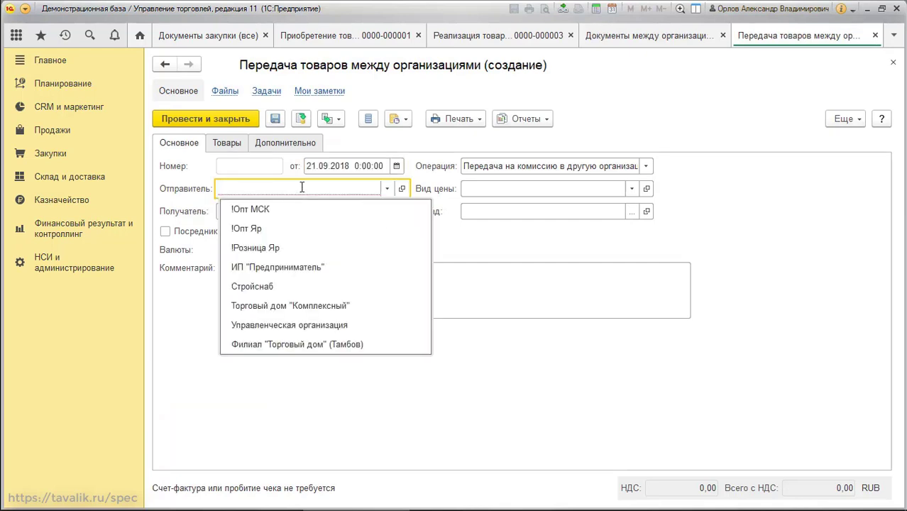
pyautogui.click(293, 209)
pyautogui.click(272, 211)
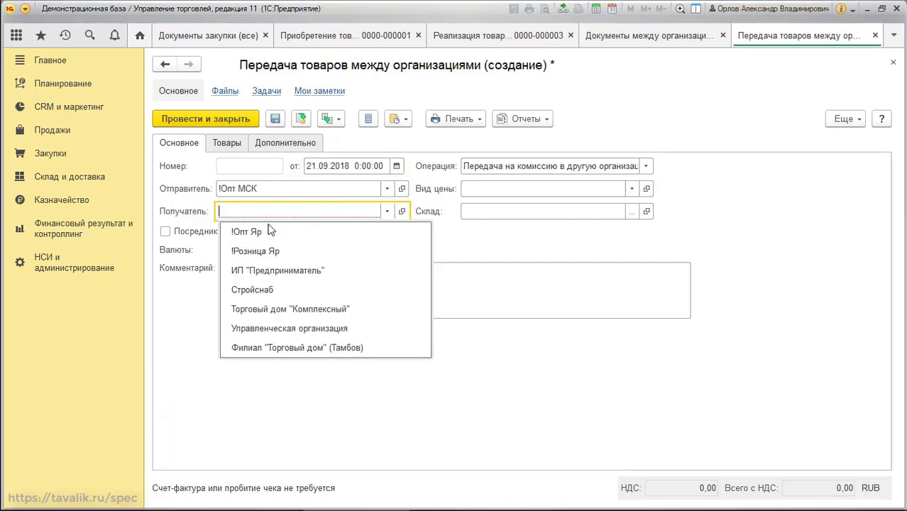
pyautogui.click(272, 233)
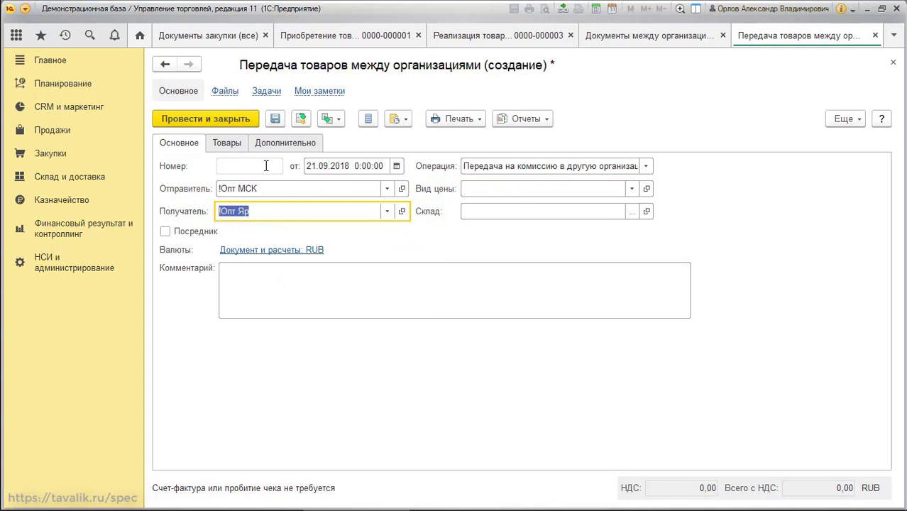
# Mark the transfer's prices as including VAT, accepting the clearing of price types, and set its department to !Продажи
pyautogui.click(286, 144)
pyautogui.click(512, 163)
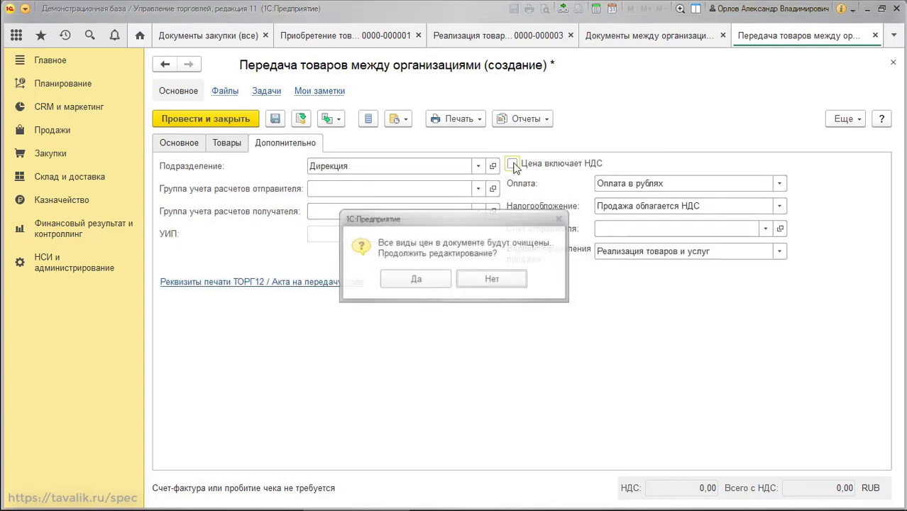
pyautogui.click(416, 279)
pyautogui.doubleClick(346, 166)
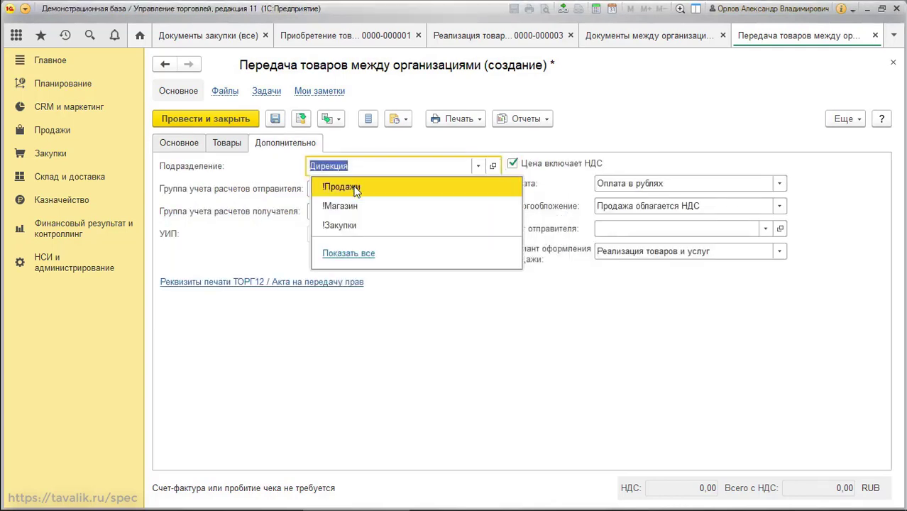
pyautogui.click(356, 187)
# Set the transfer document's price type to !Трасферная and its warehouse to !Оптовый
pyautogui.click(191, 146)
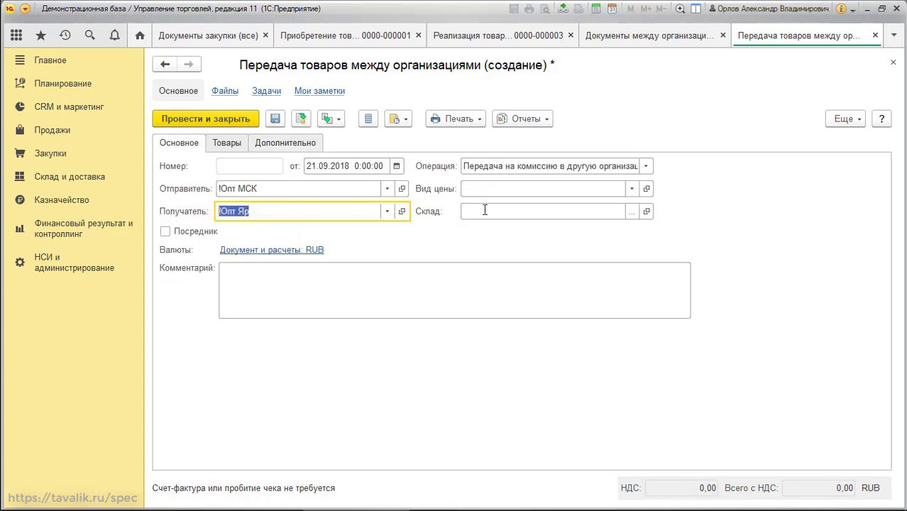
pyautogui.click(485, 187)
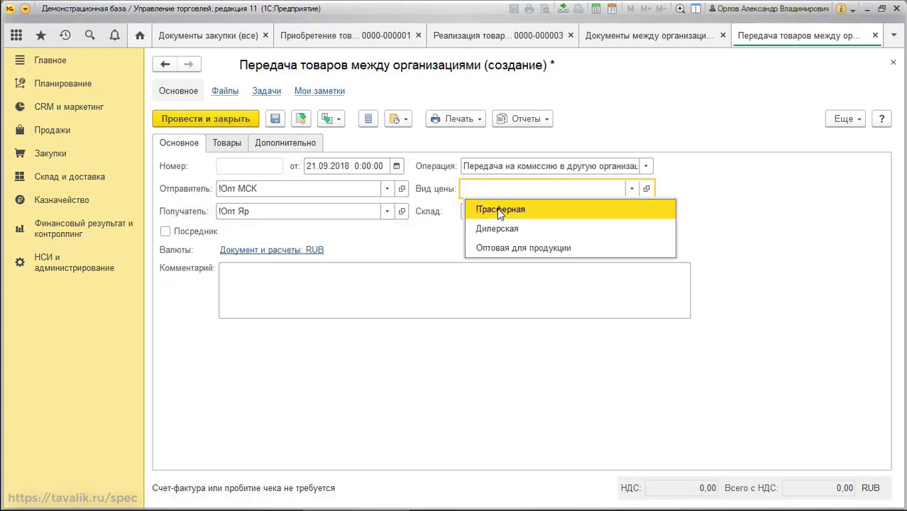
pyautogui.click(500, 211)
pyautogui.click(486, 211)
pyautogui.write('!')
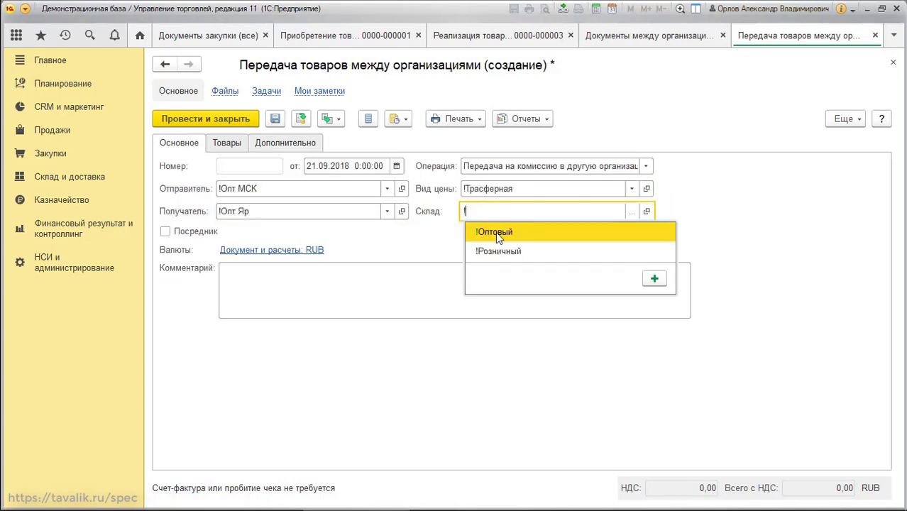
pyautogui.click(495, 231)
# Open the selection of goods by the sender's stock and set the quantity of !Номенклатура №1 to 10
pyautogui.click(227, 143)
pyautogui.click(401, 168)
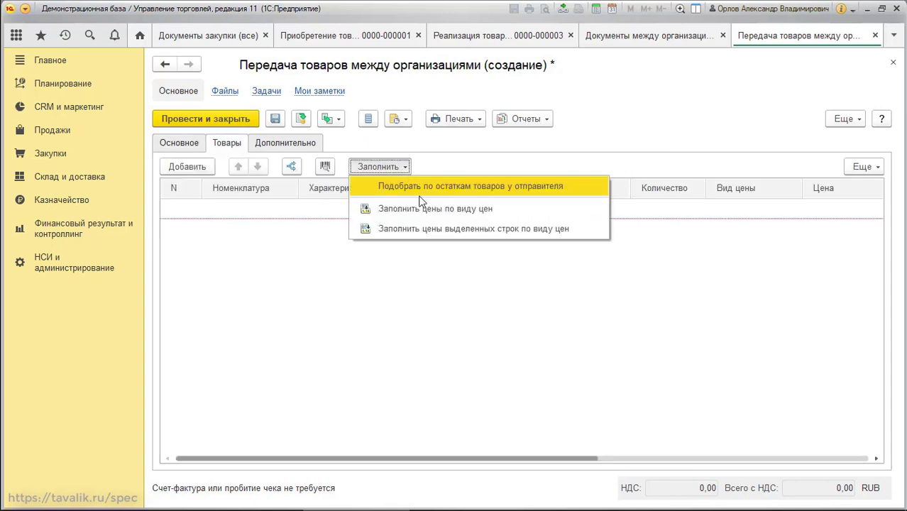
pyautogui.click(421, 187)
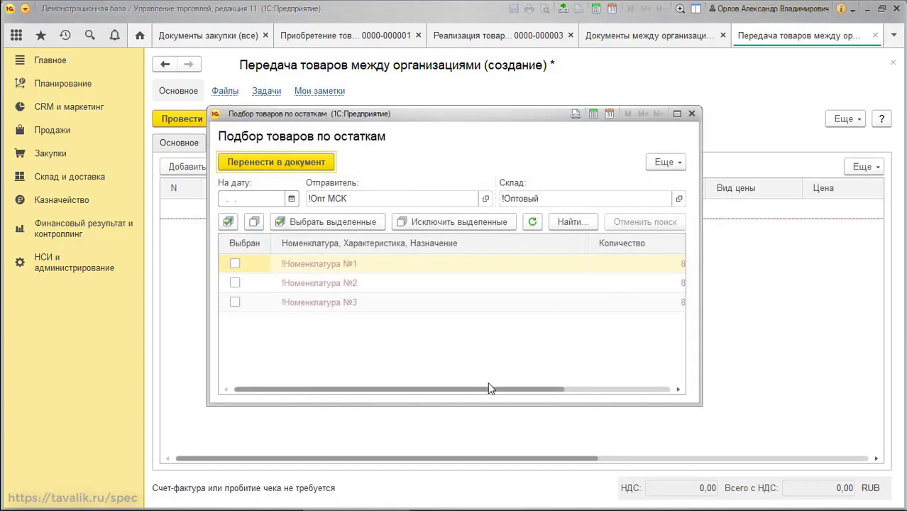
pyautogui.moveTo(487, 388); pyautogui.dragTo(562, 389)
pyautogui.doubleClick(580, 268)
pyautogui.write('1')
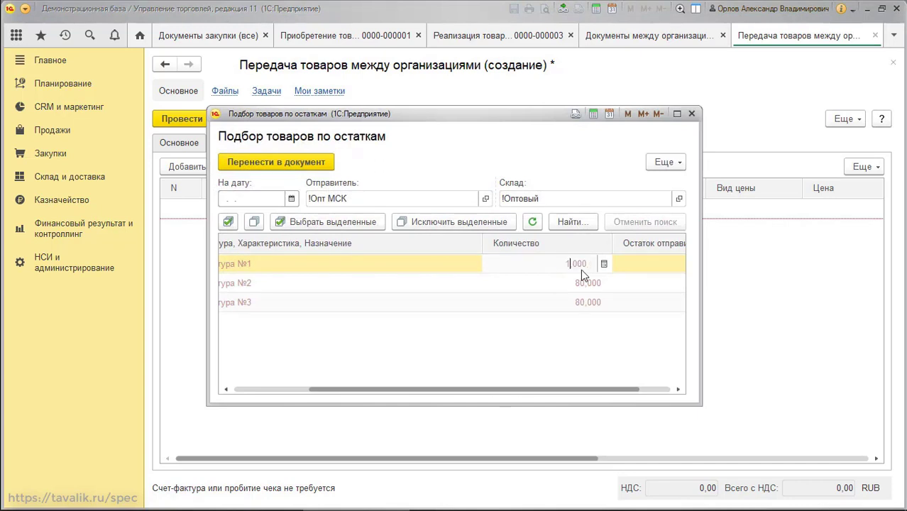
pyautogui.write('0')
# Set the quantities of !Номенклатура №2 and !Номенклатура №3 to 10 and move the selected goods into the transfer document
pyautogui.doubleClick(569, 283)
pyautogui.write('1')
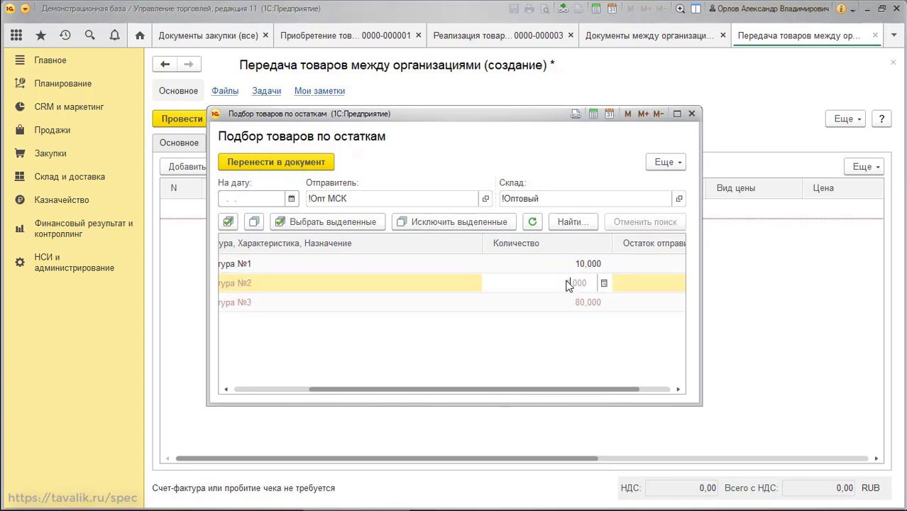
pyautogui.write('0')
pyautogui.press('Return')
pyautogui.doubleClick(562, 302)
pyautogui.write('10')
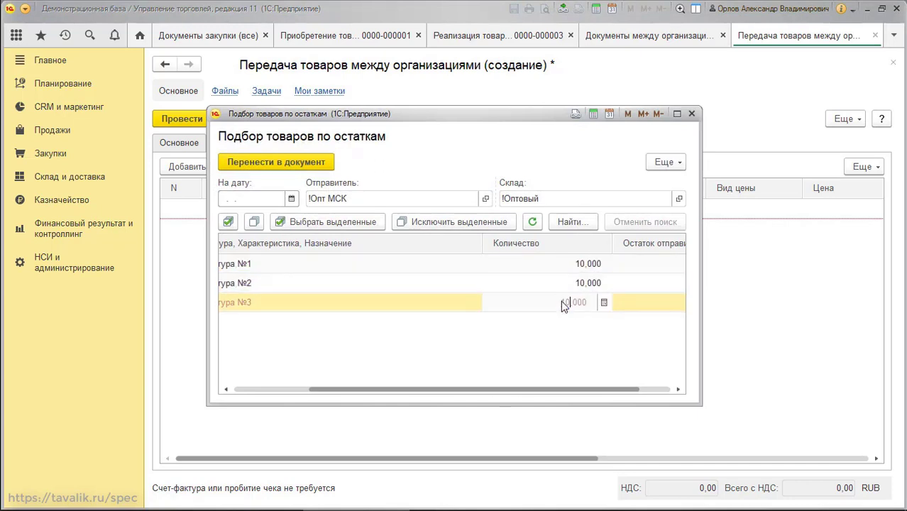
pyautogui.press('Return')
pyautogui.click(300, 162)
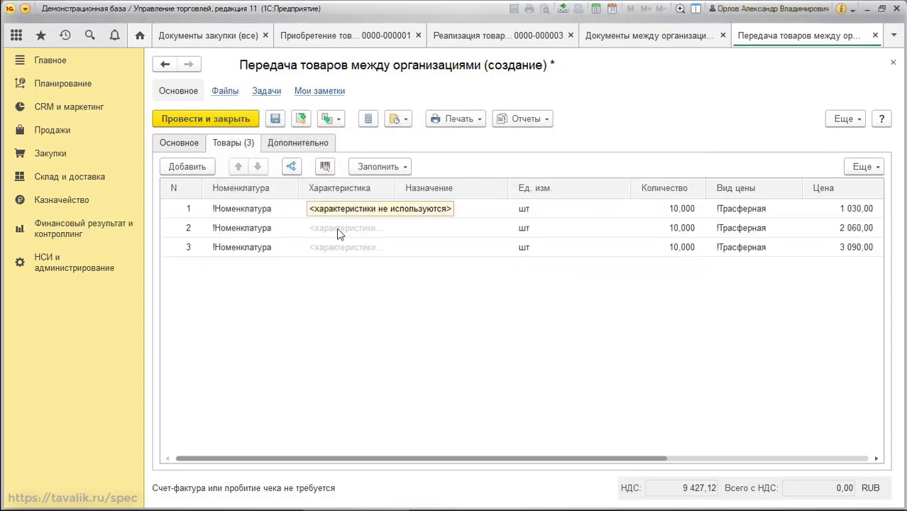
# Post the goods transfer from !Опт МСК to !Опт Яр and close it after checking its goods
pyautogui.click(302, 144)
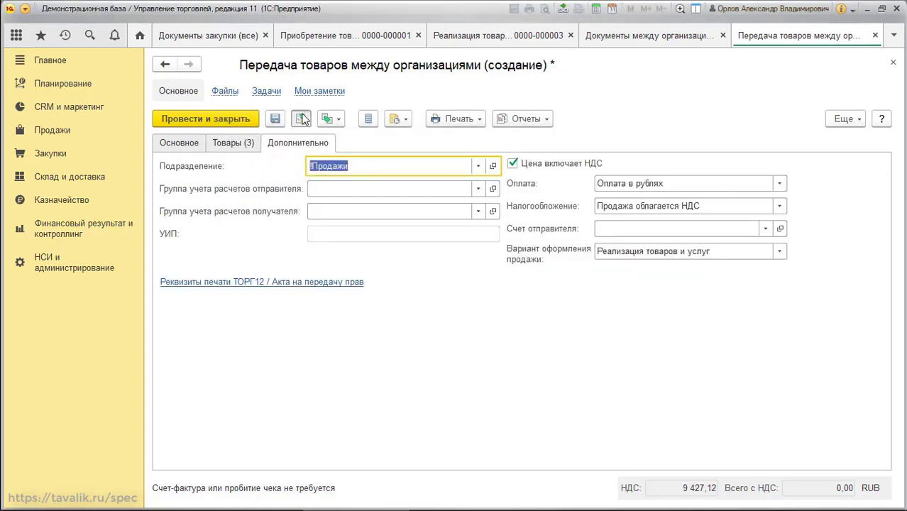
pyautogui.click(301, 118)
pyautogui.click(233, 142)
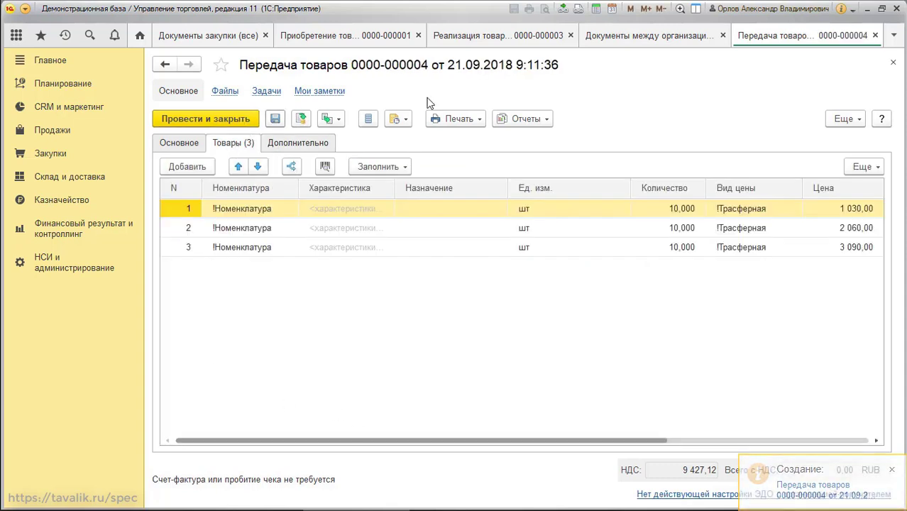
pyautogui.click(874, 35)
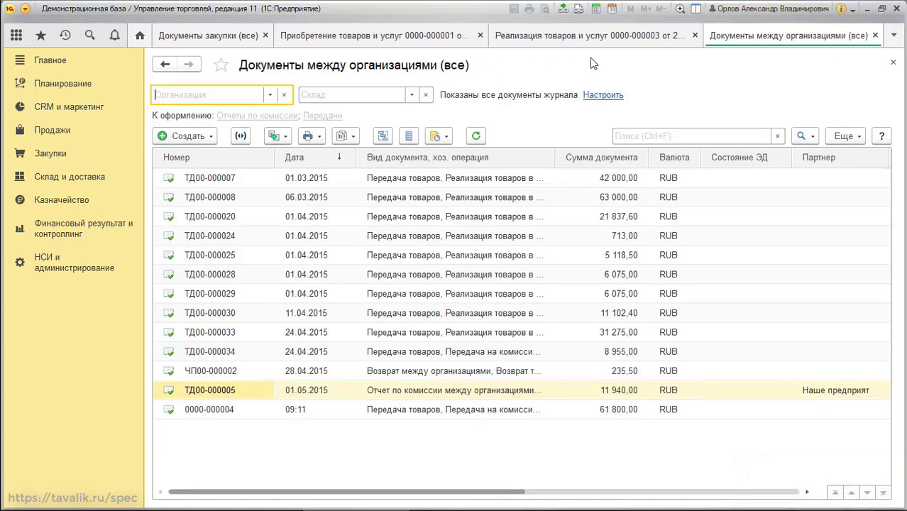
# Post the third sales document for !Клиент компании and issue its invoice, closing the sale and purchase documents
pyautogui.click(586, 34)
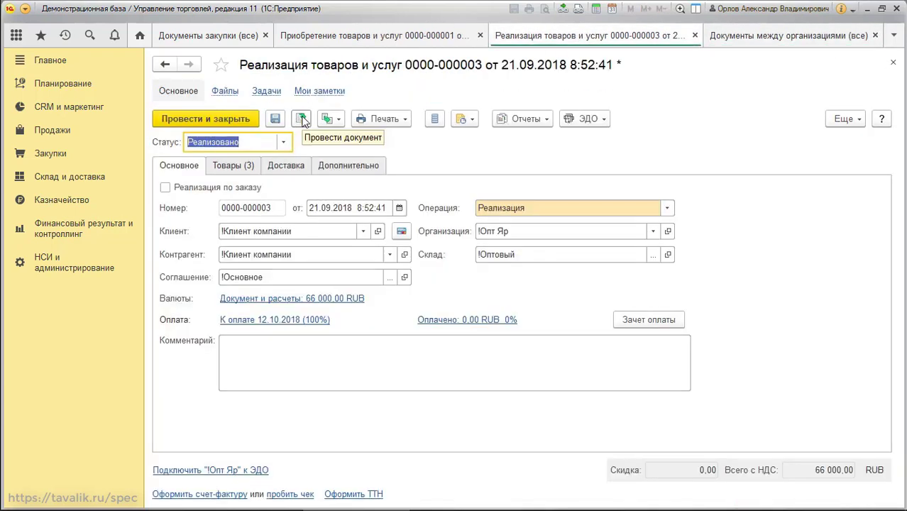
pyautogui.click(302, 119)
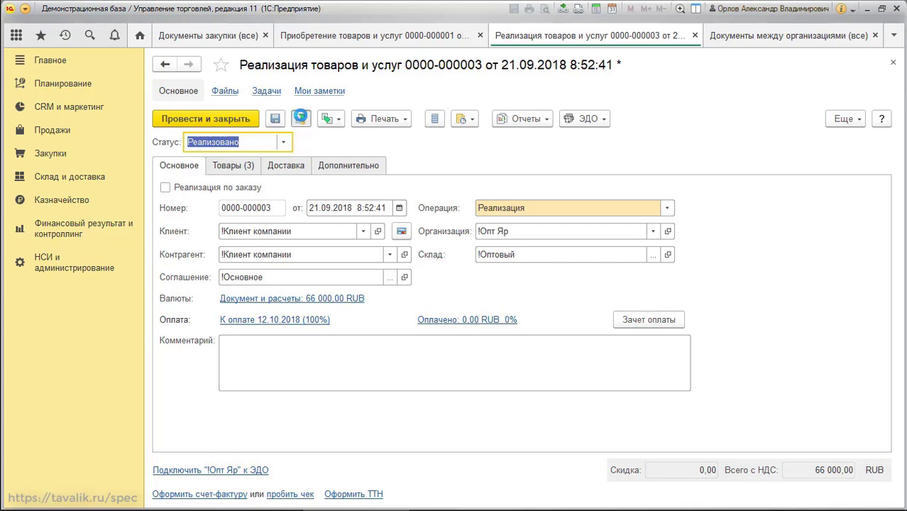
pyautogui.click(210, 496)
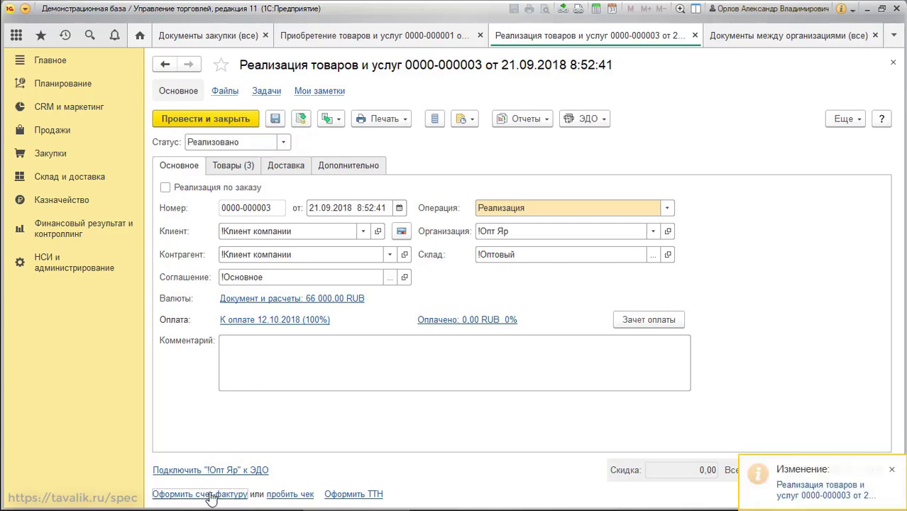
pyautogui.click(233, 122)
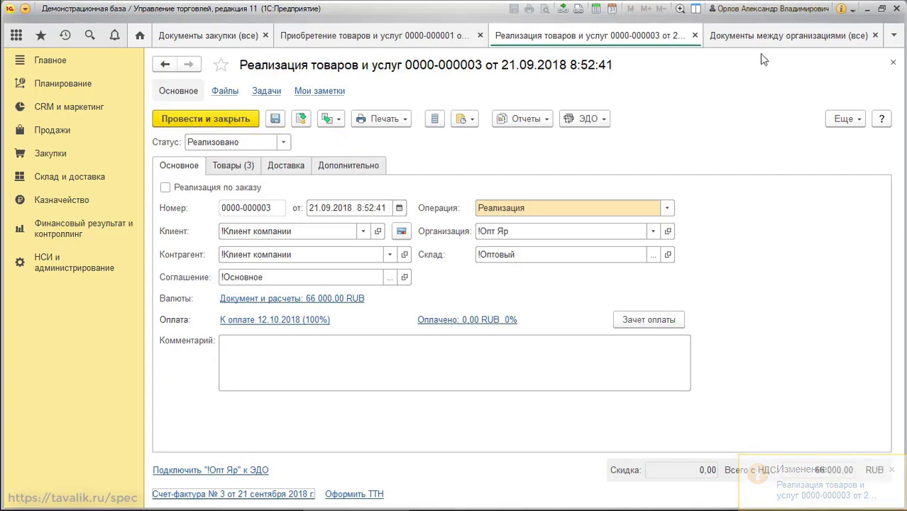
pyautogui.click(694, 34)
pyautogui.click(640, 36)
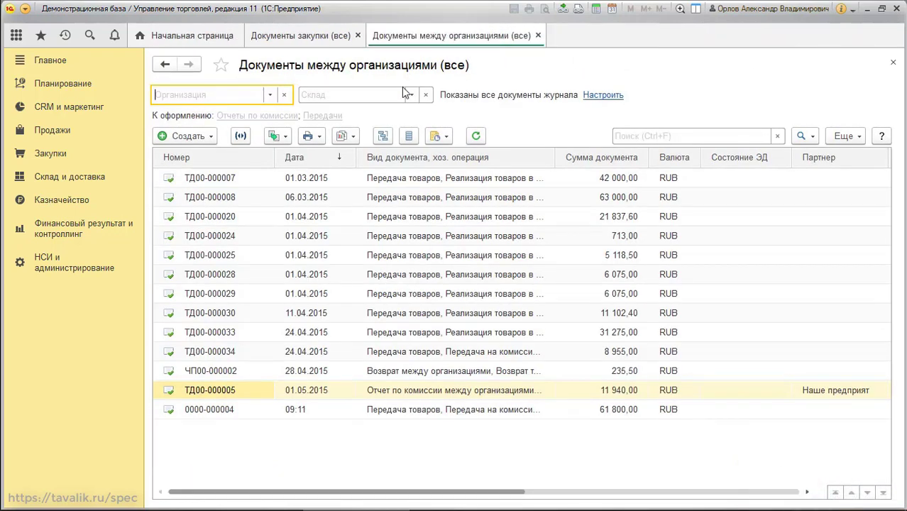
# Copy the newest goods transfer from !Опт МСК and set the copy's recipient to !Розница Яр
pyautogui.click(293, 408)
pyautogui.rightClick(292, 408)
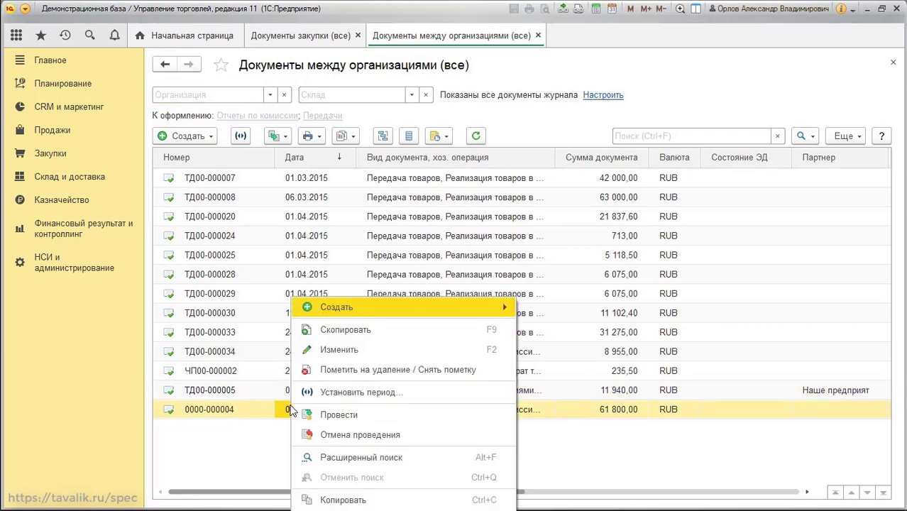
pyautogui.click(354, 332)
pyautogui.click(282, 212)
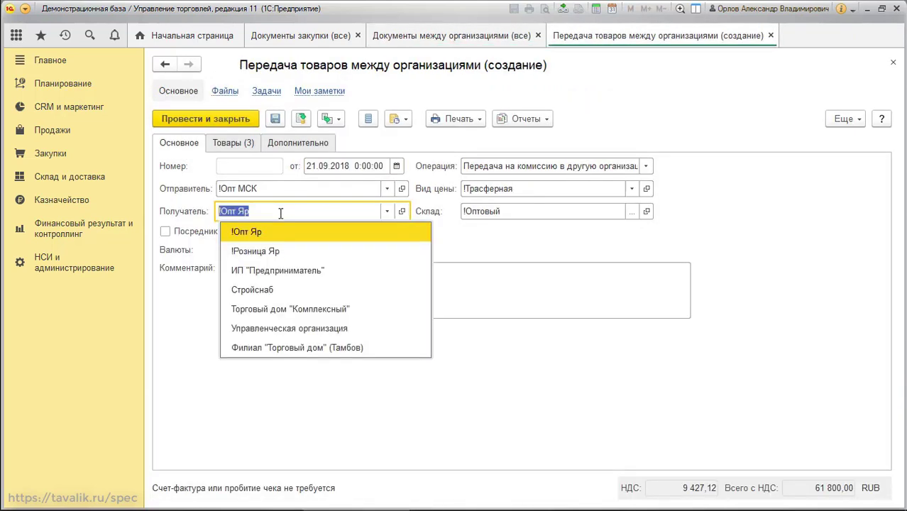
pyautogui.click(277, 251)
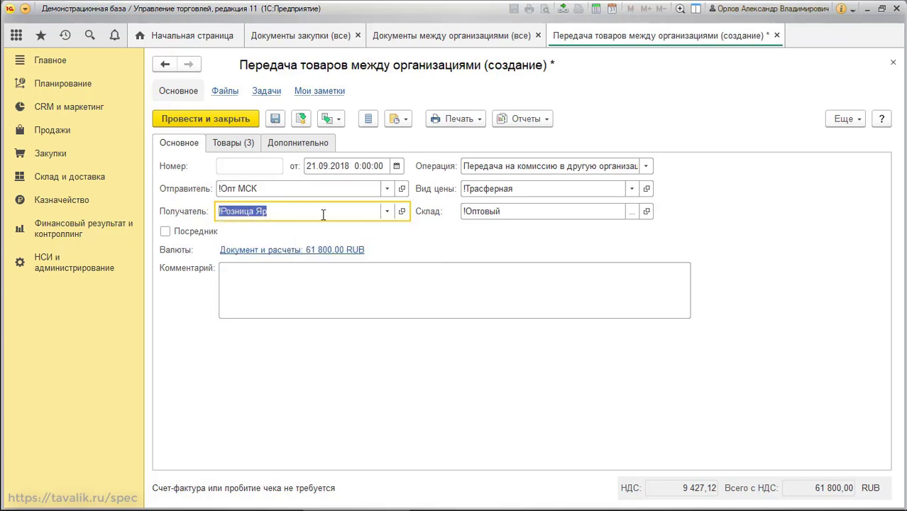
# Check the goods and additional details of the transfer to !Розница Яр, then post it and close the open document lists
pyautogui.click(234, 142)
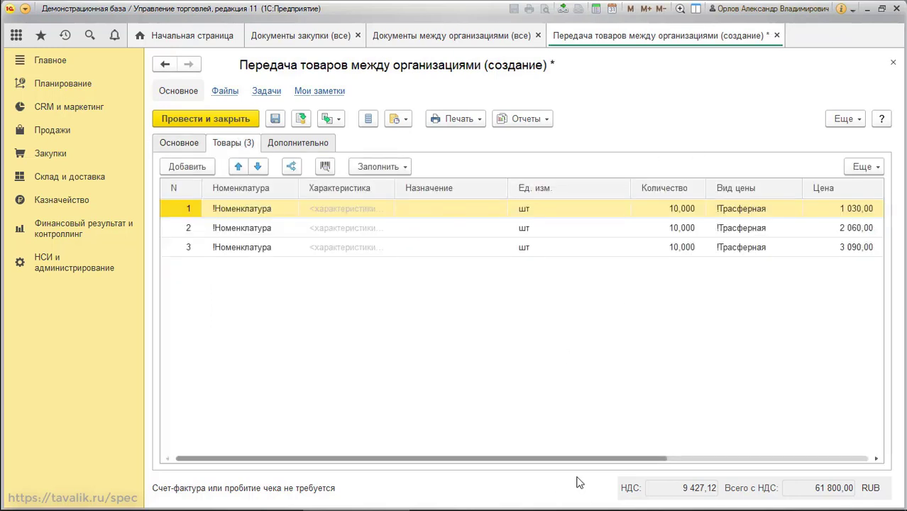
pyautogui.moveTo(581, 457); pyautogui.dragTo(794, 422)
pyautogui.click(324, 146)
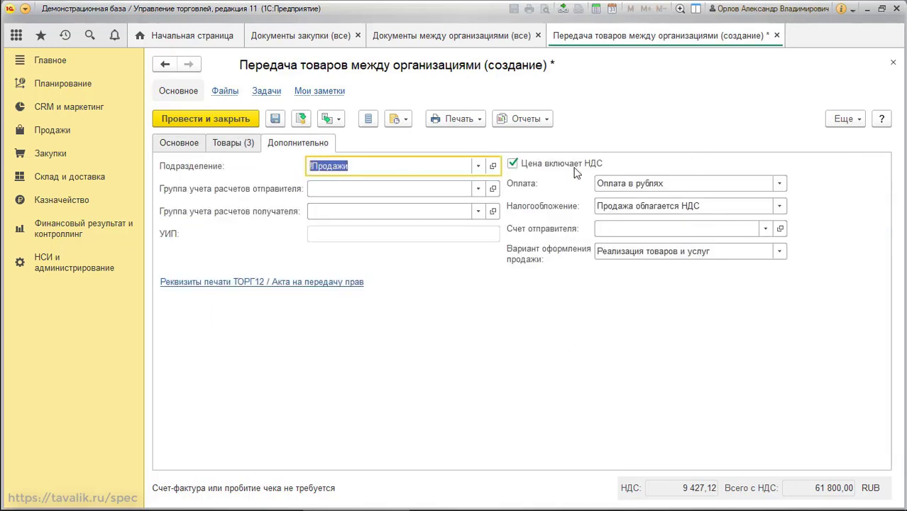
pyautogui.click(234, 117)
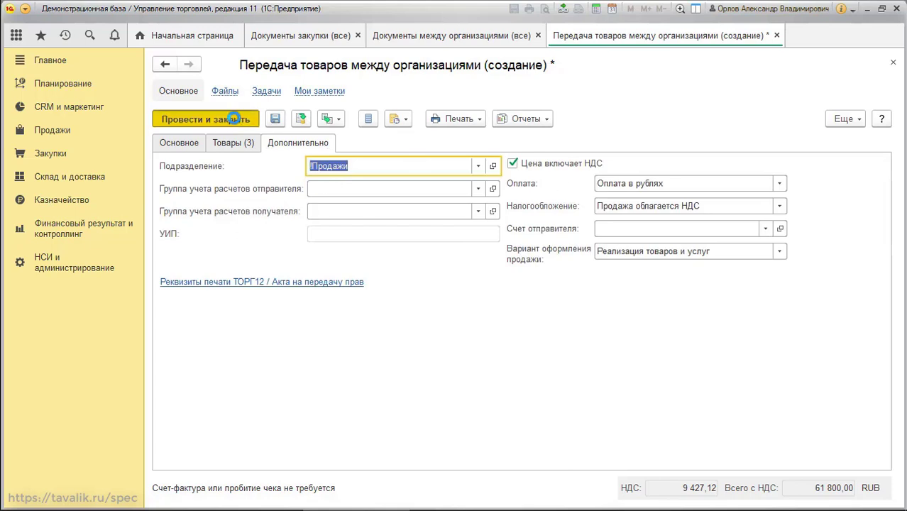
pyautogui.click(537, 36)
pyautogui.click(357, 35)
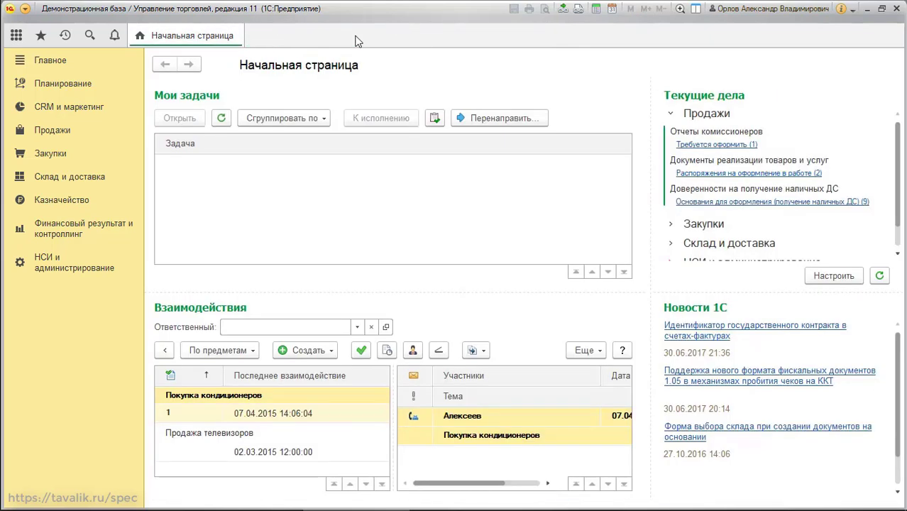
# Create a new Перемещение товаров document from the list of all internal warehouse documents
pyautogui.click(71, 176)
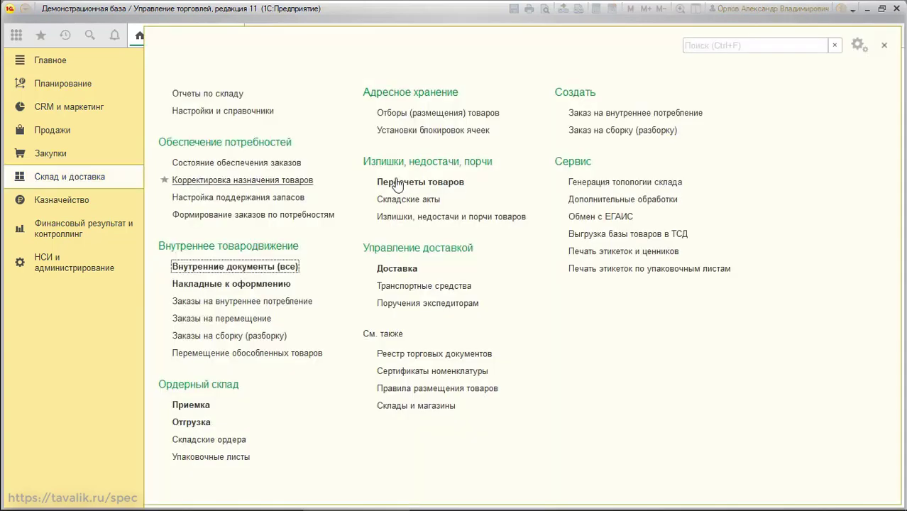
pyautogui.click(249, 264)
pyautogui.click(189, 136)
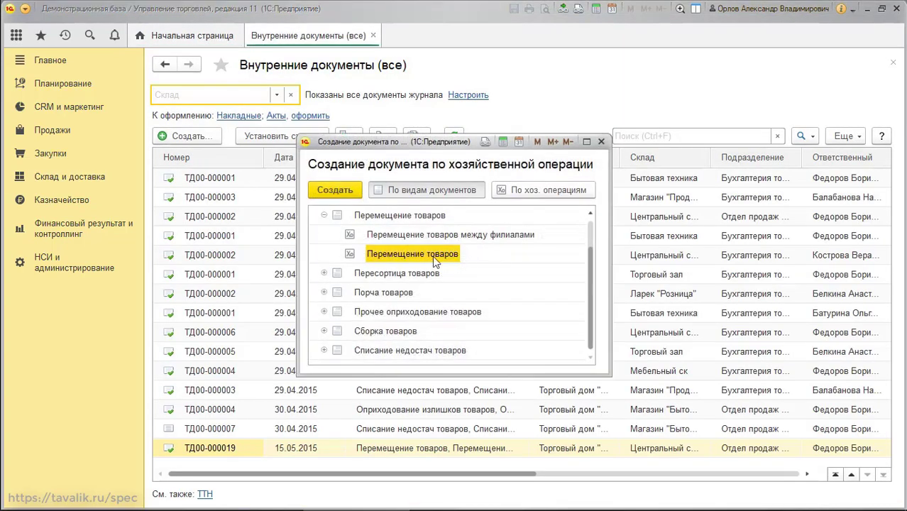
pyautogui.doubleClick(408, 257)
# Set the sender warehouse to !Оптовый, the recipient warehouse to !Розничный and the organization to !Розница Яр
pyautogui.click(338, 229)
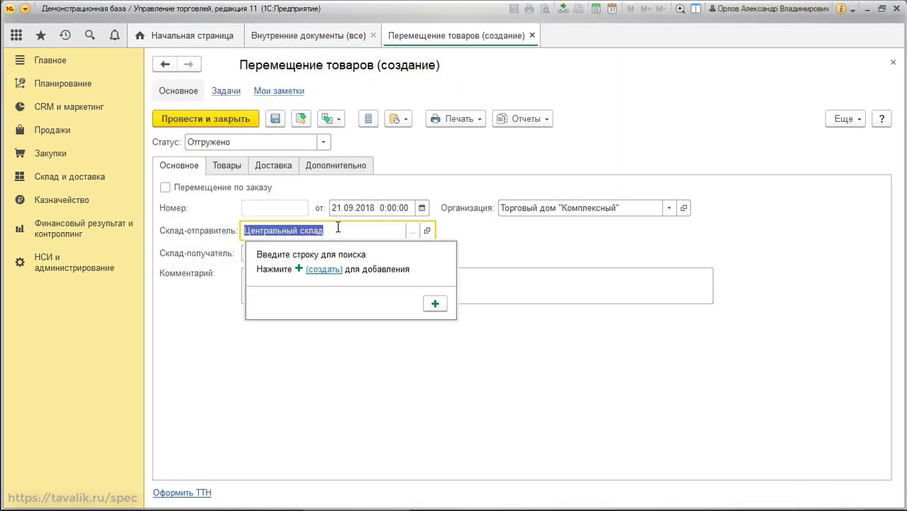
pyautogui.write('!')
pyautogui.click(308, 247)
pyautogui.write('!')
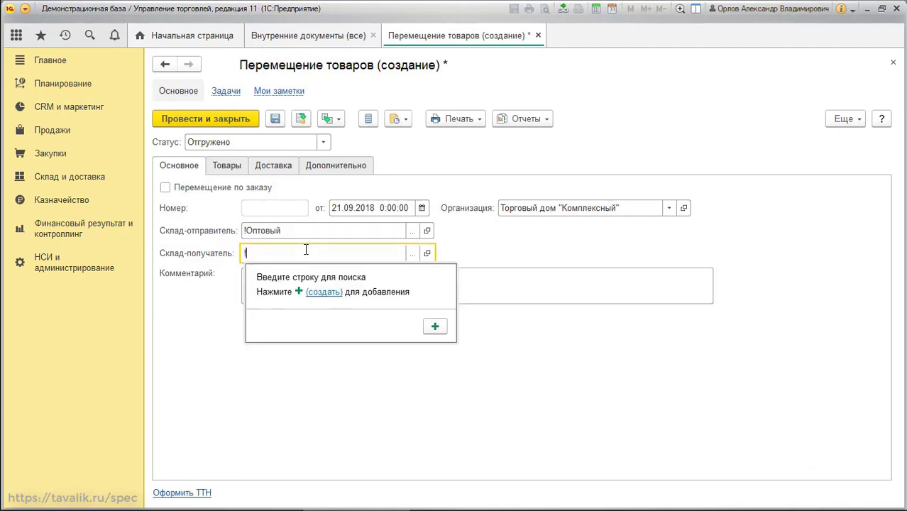
pyautogui.click(284, 292)
pyautogui.click(537, 206)
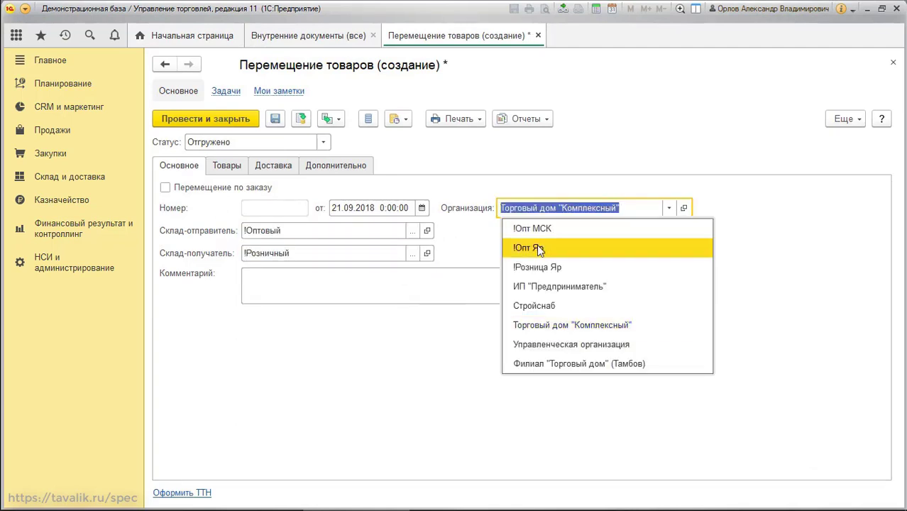
pyautogui.click(536, 262)
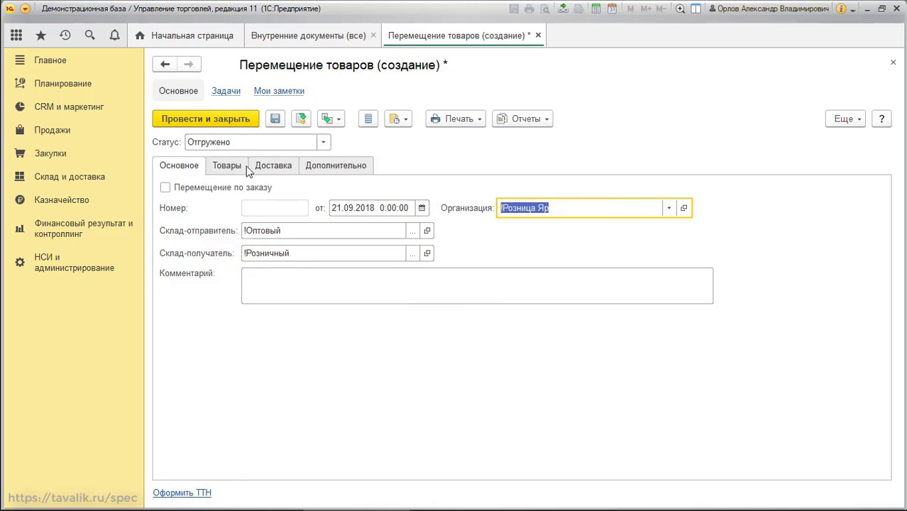
# Pick 10 units each of !Номенклатура №1, №2 and №3 into the goods movement
pyautogui.click(230, 167)
pyautogui.click(536, 188)
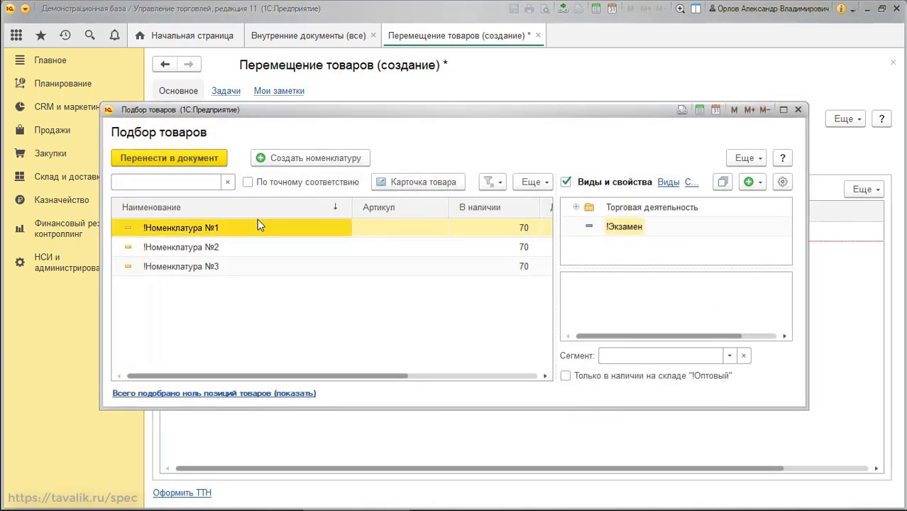
pyautogui.doubleClick(257, 223)
pyautogui.write('10')
pyautogui.press('Return')
pyautogui.doubleClick(252, 246)
pyautogui.press('Return')
pyautogui.doubleClick(266, 264)
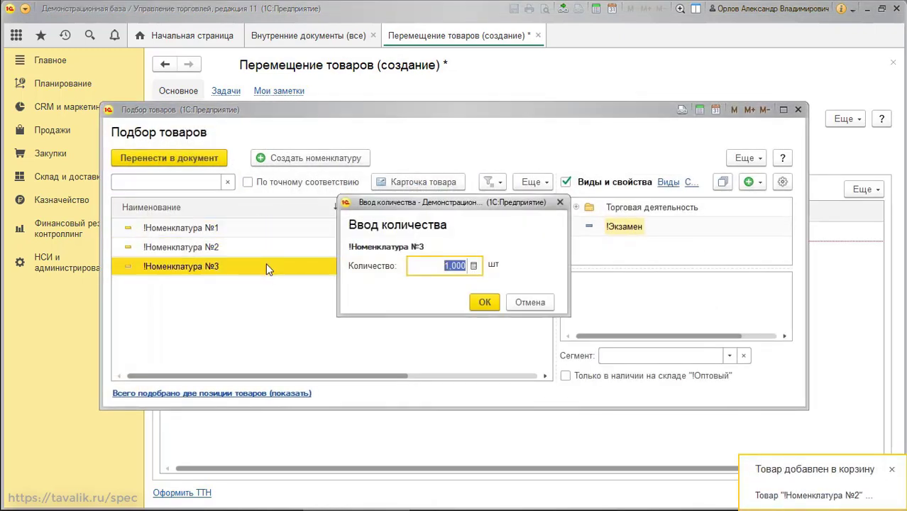
pyautogui.press('Return')
pyautogui.click(206, 157)
# Set the goods movement's department to !Складское хозяйство and its status to Принято
pyautogui.click(349, 165)
pyautogui.click(284, 211)
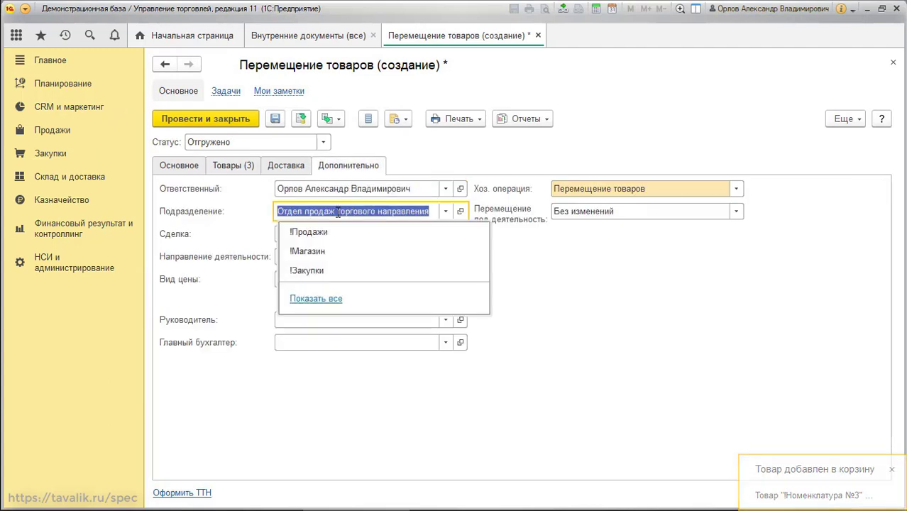
pyautogui.write('!')
pyautogui.press('Down')
pyautogui.press('Down')
pyautogui.press('Down')
pyautogui.press('Down')
pyautogui.press('Return')
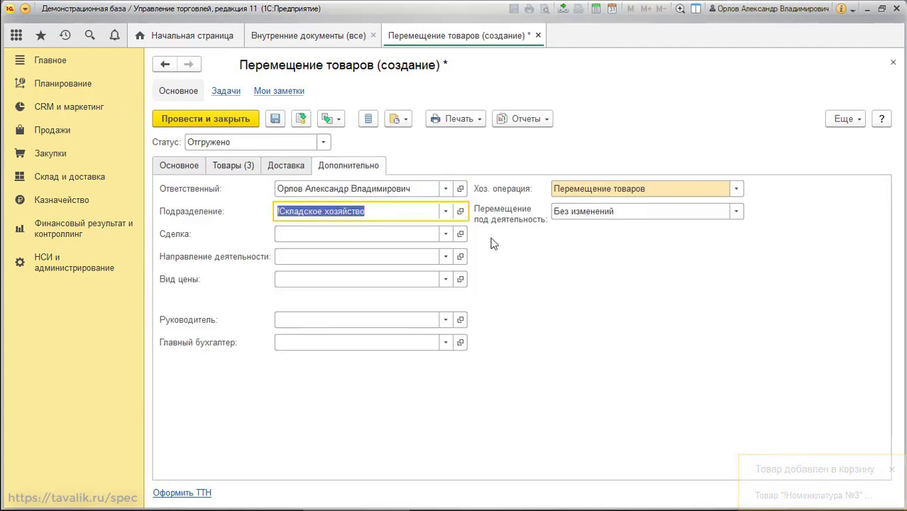
pyautogui.click(323, 142)
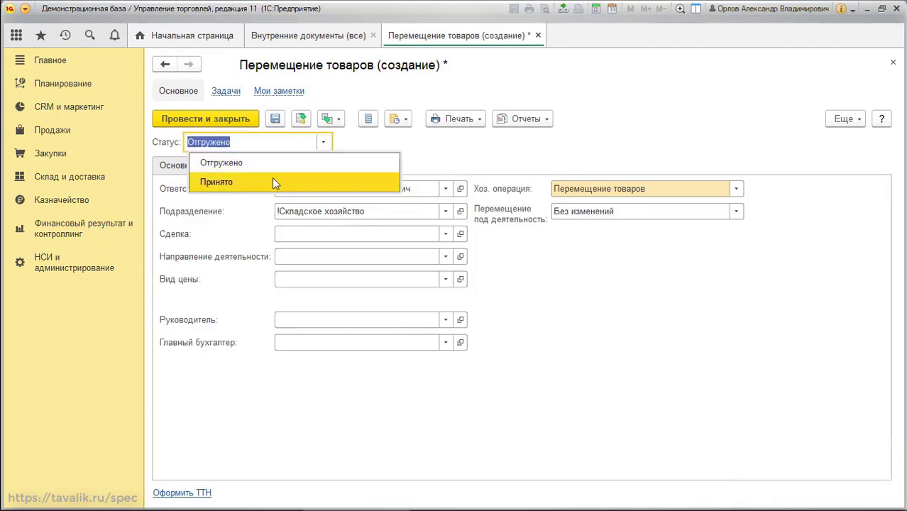
pyautogui.click(272, 178)
# Review the movement's goods and main details, then post it and close the internal documents list
pyautogui.click(292, 165)
pyautogui.click(240, 165)
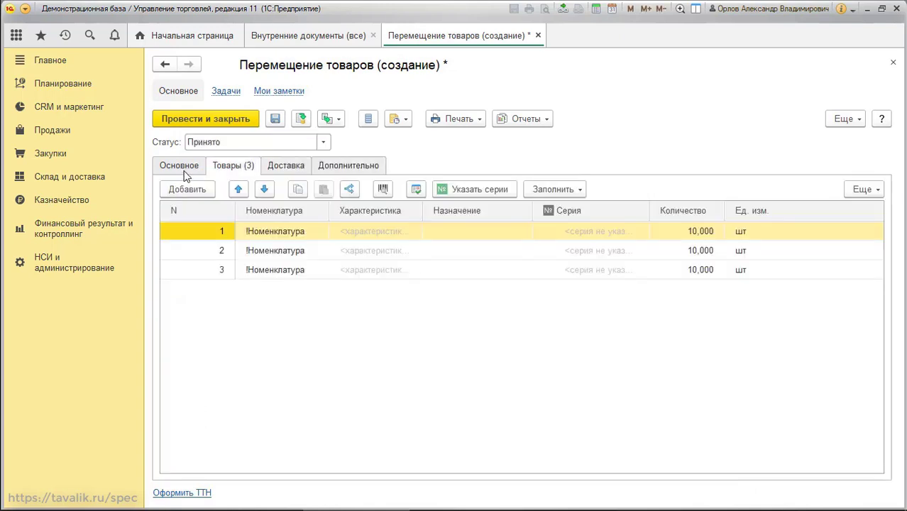
pyautogui.click(179, 165)
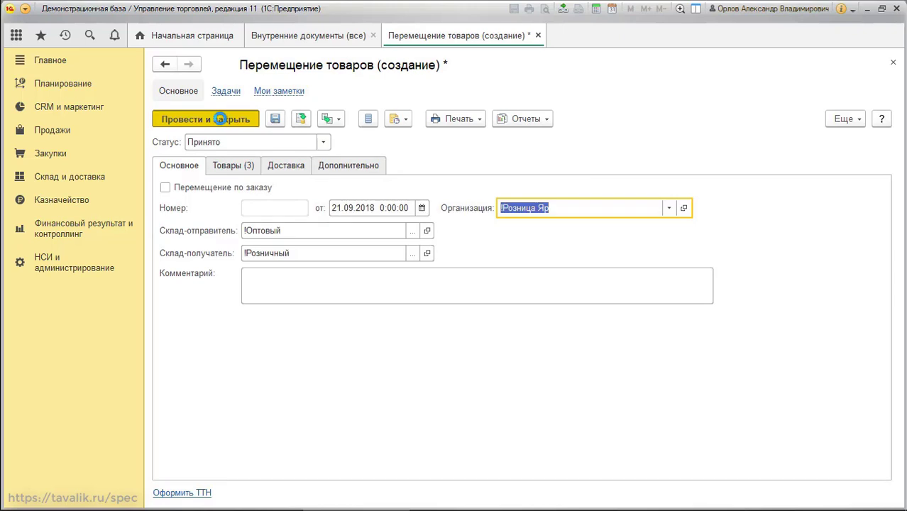
pyautogui.click(220, 118)
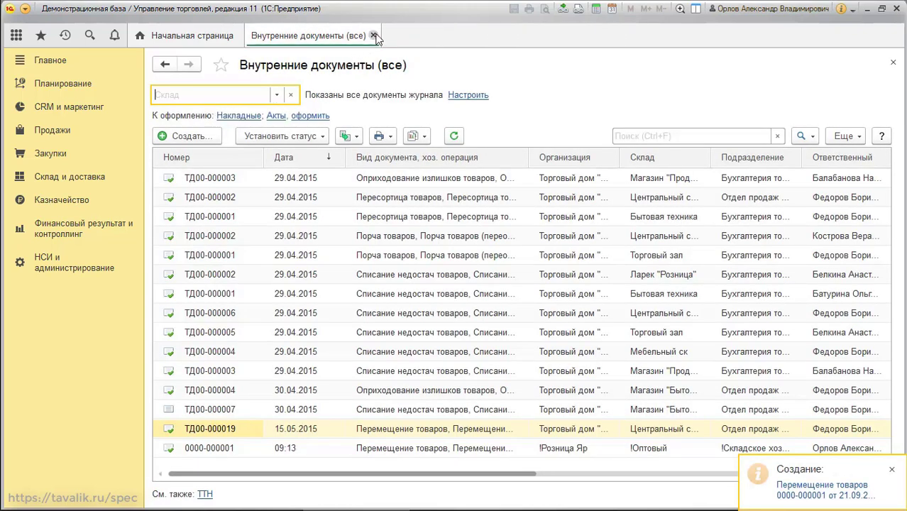
pyautogui.click(374, 35)
# Create a retail sales report for !Автономная ККМ (!Розничный) and set its department to !Магазин
pyautogui.click(52, 130)
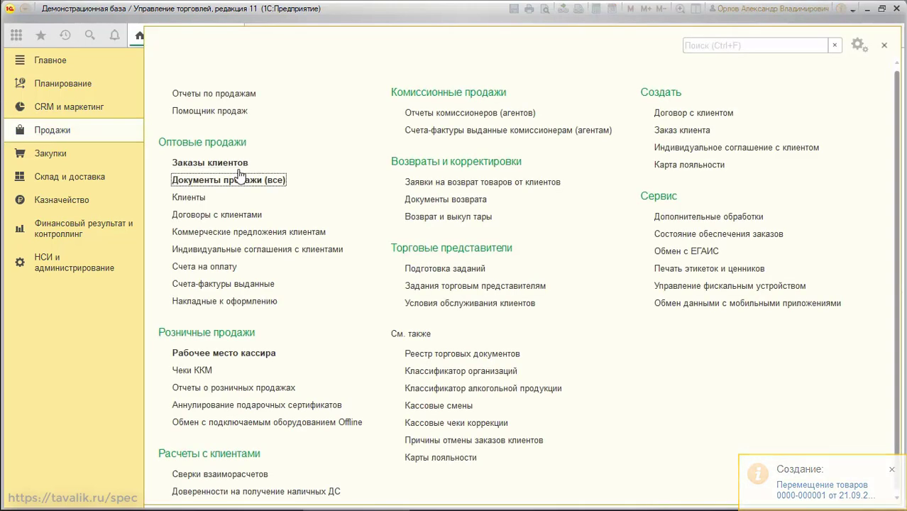
pyautogui.click(231, 387)
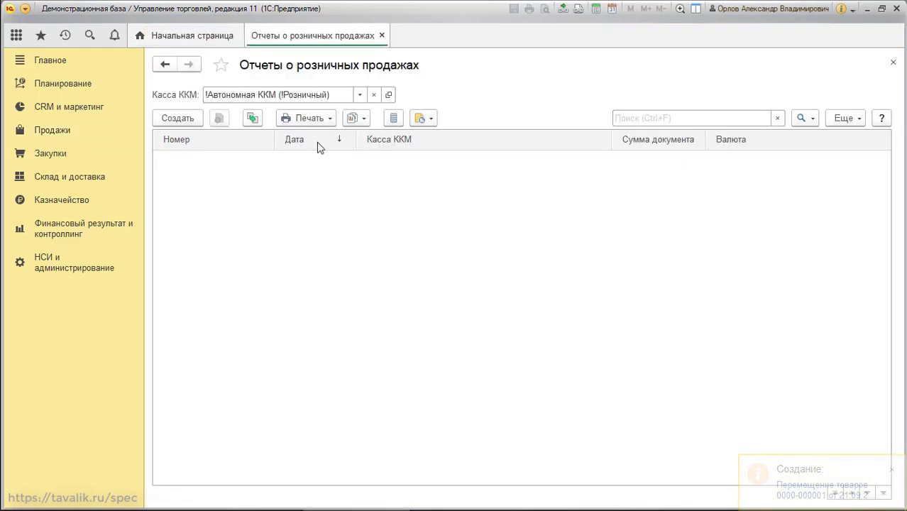
pyautogui.click(172, 120)
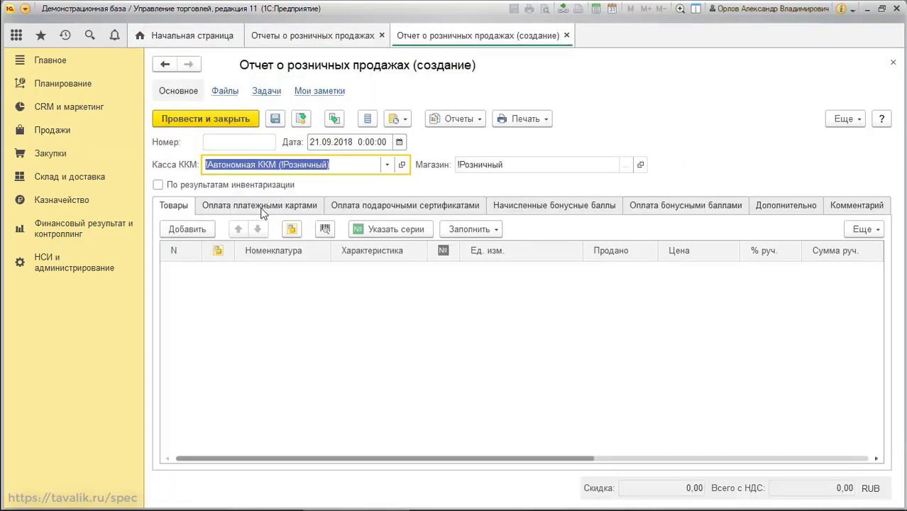
pyautogui.click(817, 205)
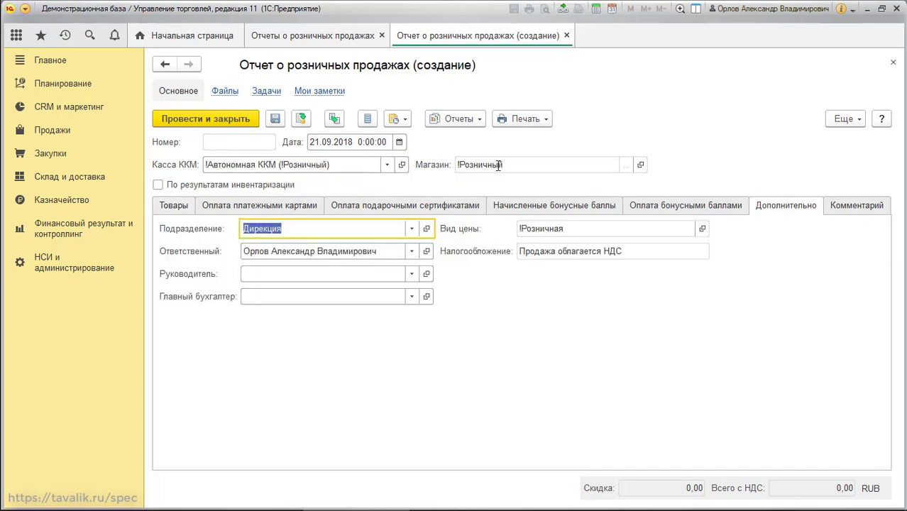
pyautogui.click(571, 229)
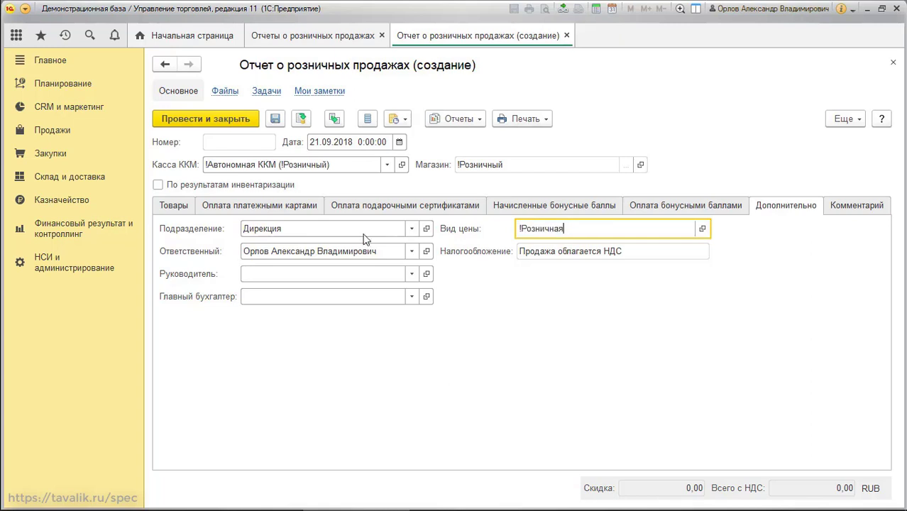
pyautogui.click(299, 229)
pyautogui.press('BackSpace')
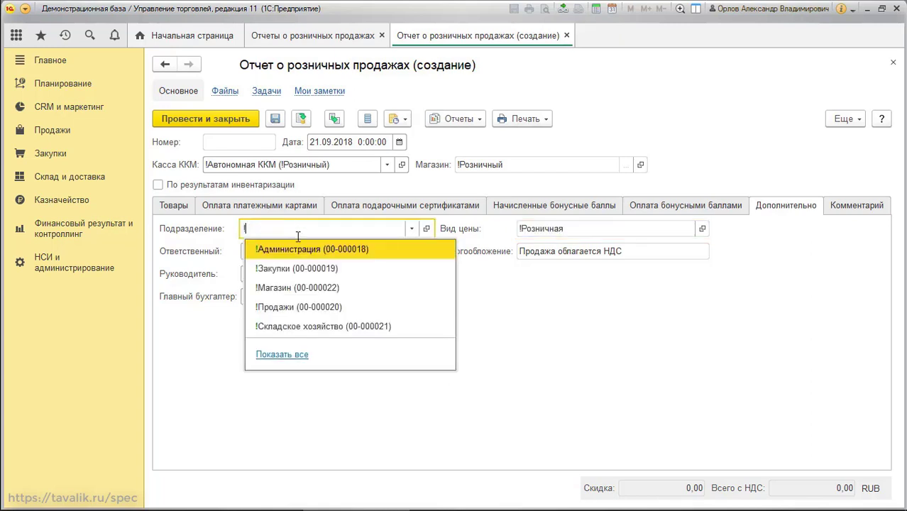
pyautogui.click(285, 284)
# Pick 10 units each of !Номенклатура №1, №2 and №3 into the retail sales report
pyautogui.click(179, 207)
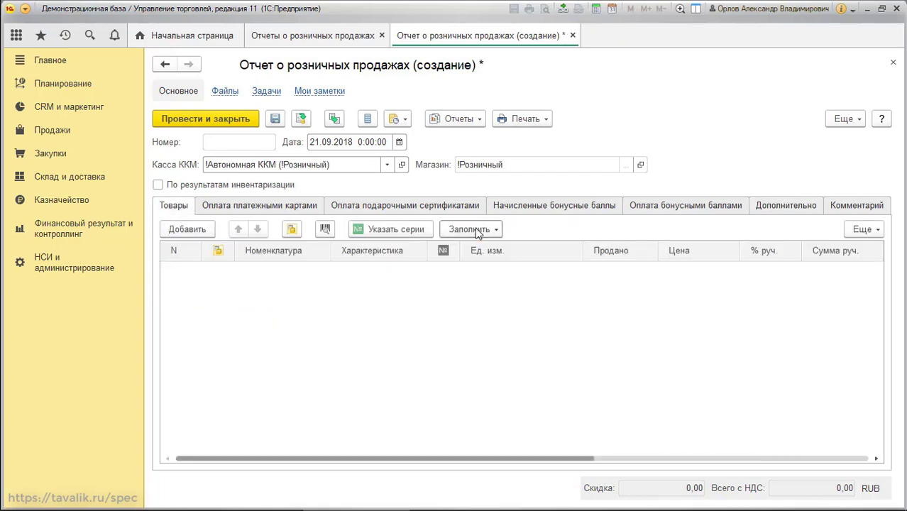
pyautogui.click(447, 228)
pyautogui.click(516, 249)
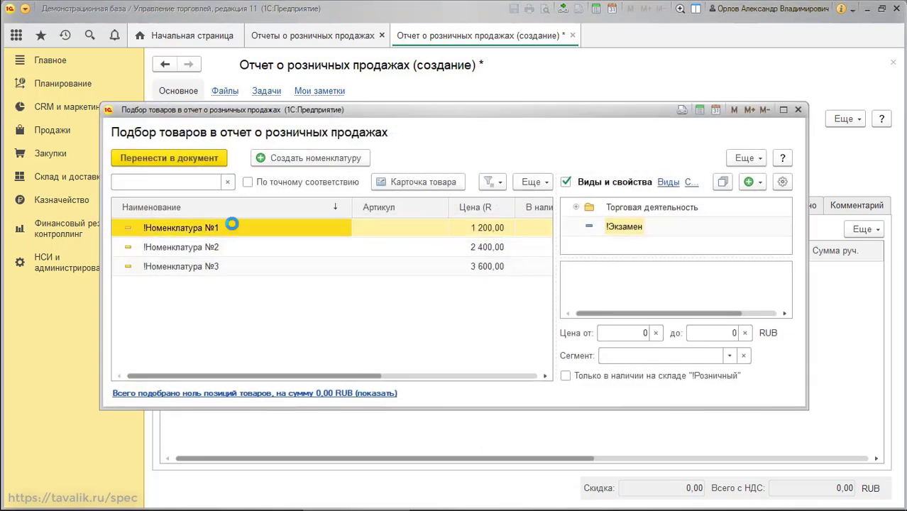
pyautogui.doubleClick(228, 225)
pyautogui.write('10')
pyautogui.press('Return')
pyautogui.doubleClick(335, 250)
pyautogui.write('10')
pyautogui.press('Return')
pyautogui.doubleClick(331, 264)
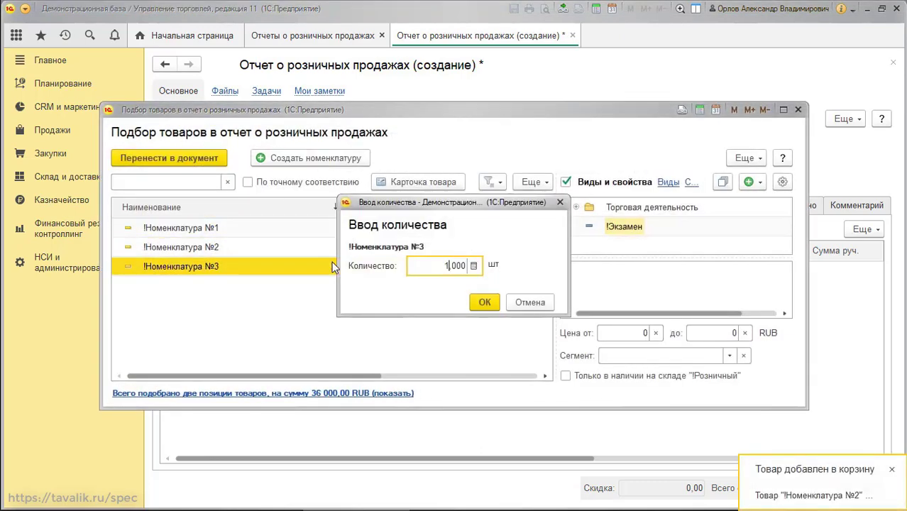
pyautogui.write('10')
pyautogui.press('Return')
pyautogui.click(199, 159)
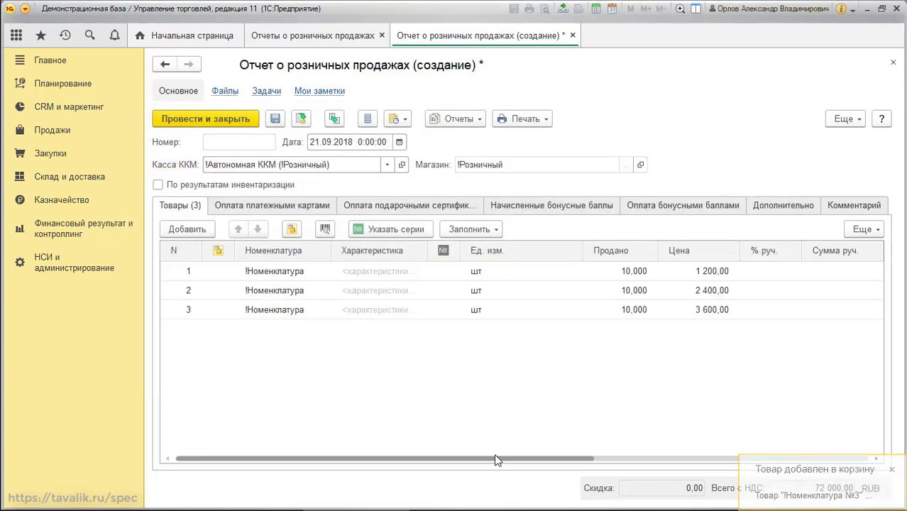
# Post and close the retail sales report, then select its amount in the list
pyautogui.moveTo(506, 457)
pyautogui.mouseDown()
pyautogui.moveTo(791, 458)
pyautogui.moveTo(500, 460)
pyautogui.mouseUp()
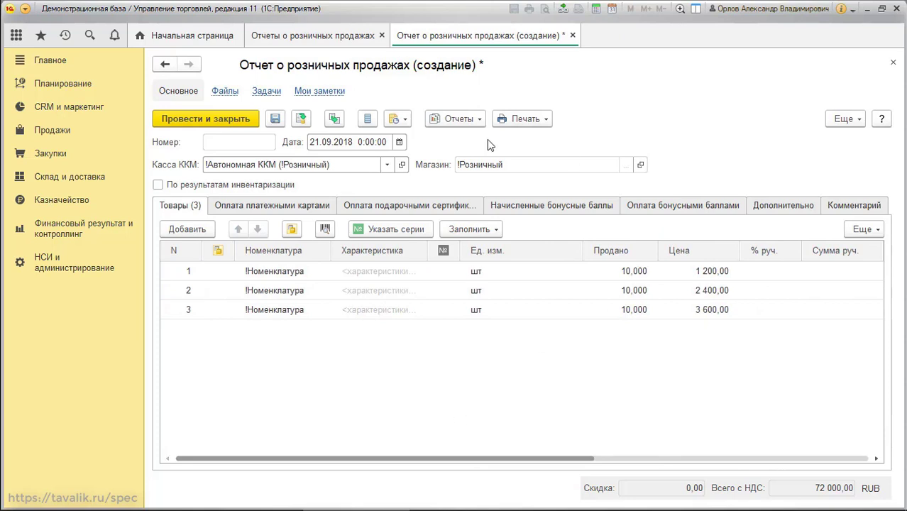
pyautogui.click(234, 121)
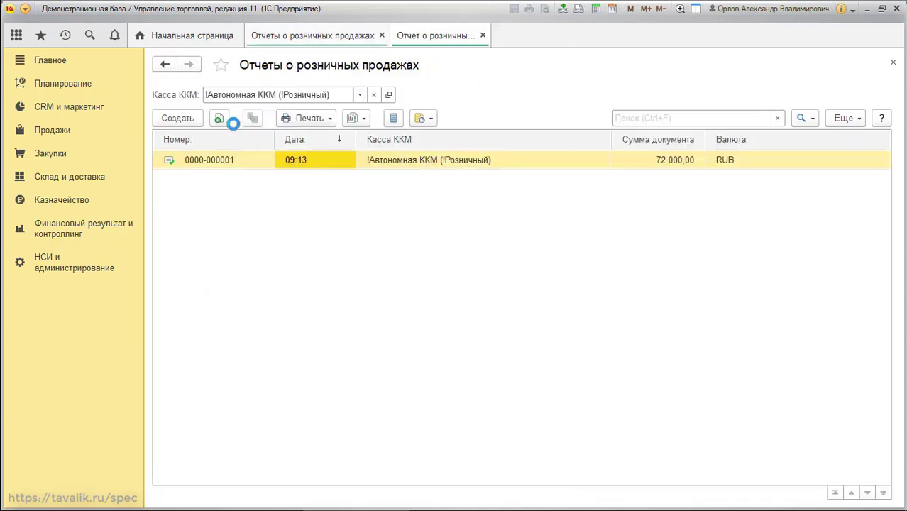
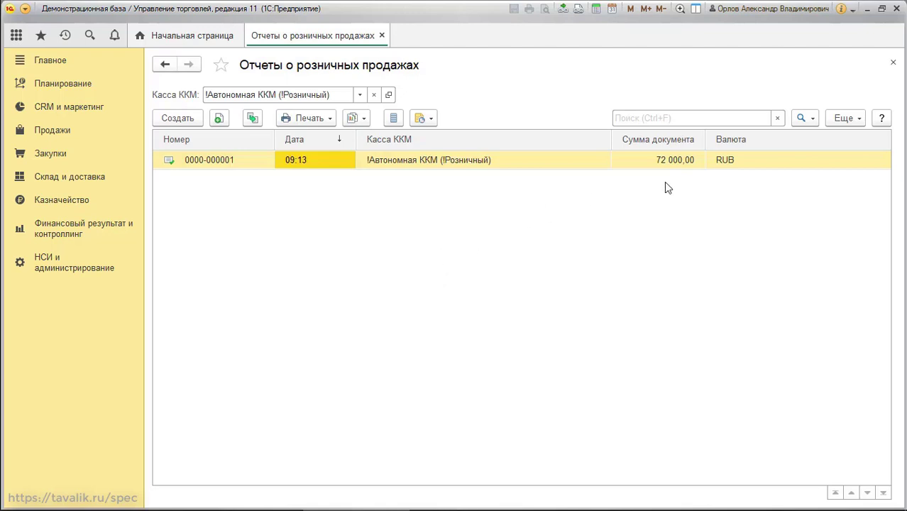
pyautogui.click(671, 162)
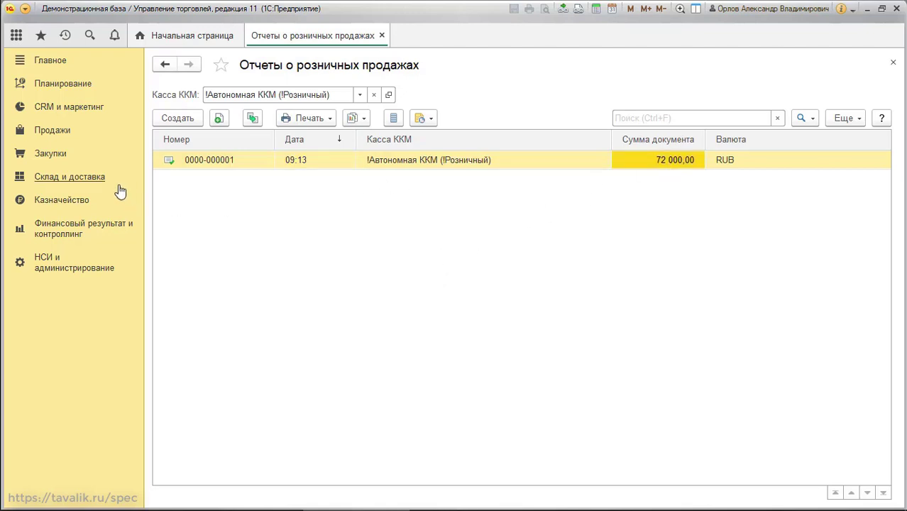
# Create a cash receipt order with the operation Поступление из кассы ККМ
pyautogui.click(81, 203)
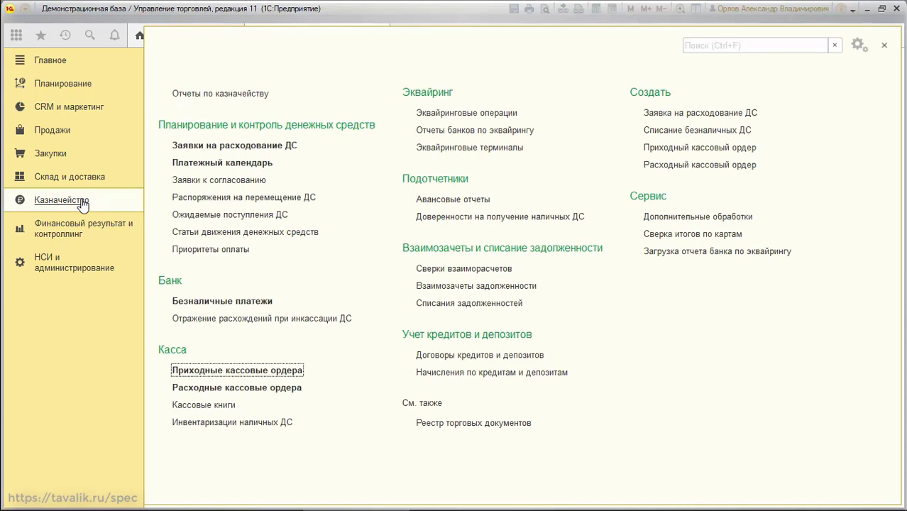
pyautogui.click(234, 374)
pyautogui.click(193, 142)
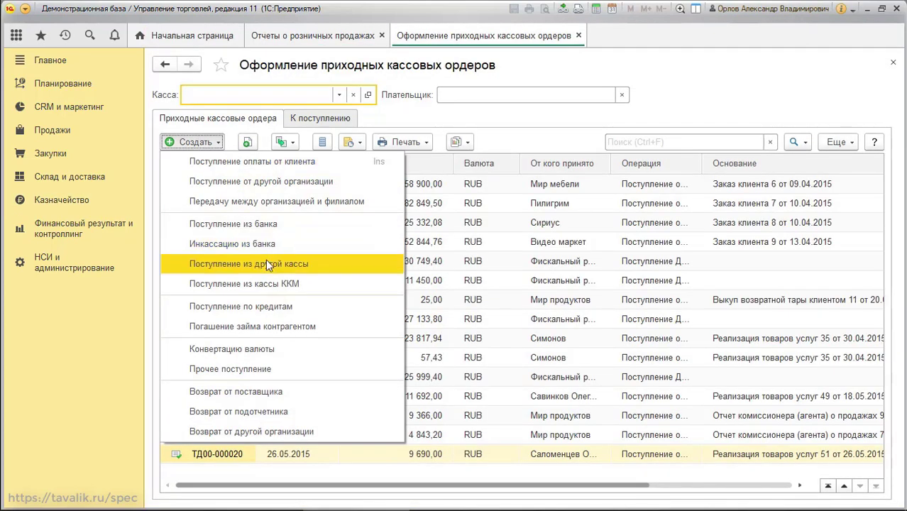
pyautogui.click(270, 280)
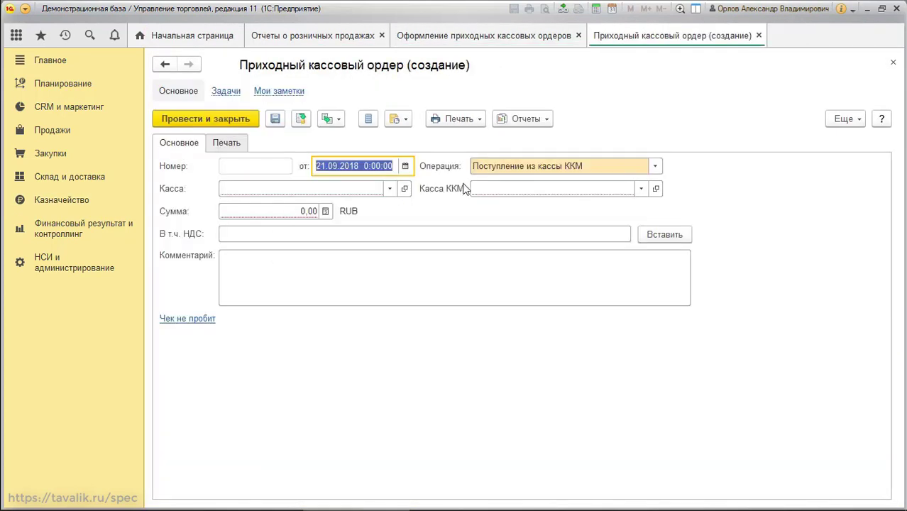
# Set the receipt order's cash desk to !Основная, the cash register to !Автономная ККМ (!Розничный) and the amount to 72 000 RUB
pyautogui.click(302, 193)
pyautogui.click(296, 208)
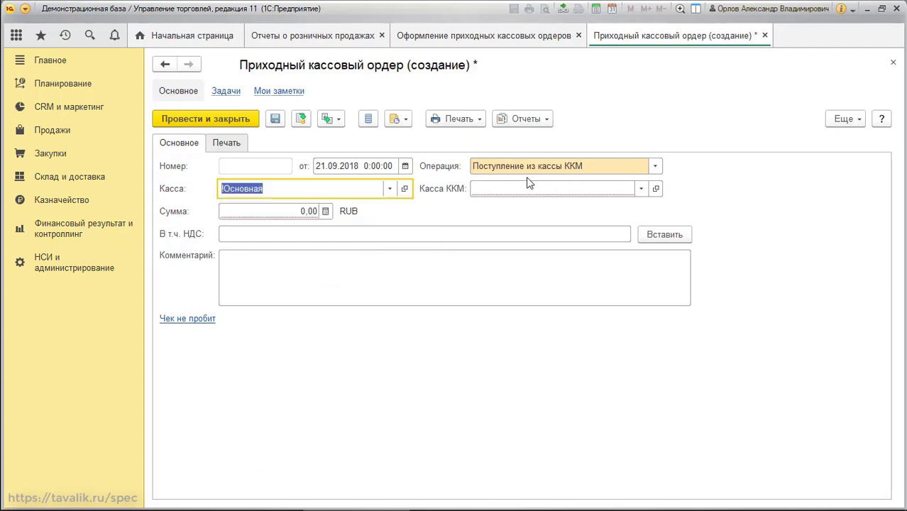
pyautogui.click(520, 187)
pyautogui.click(523, 215)
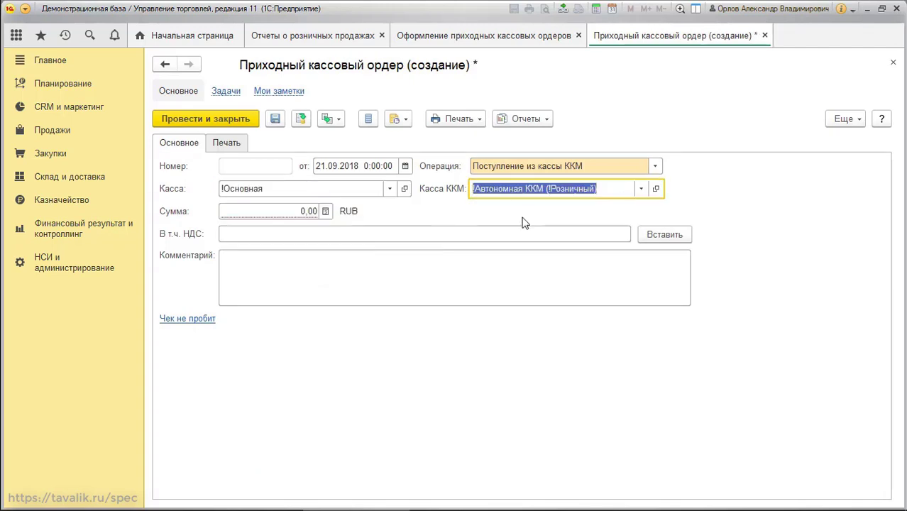
pyautogui.click(251, 211)
pyautogui.write('72 00')
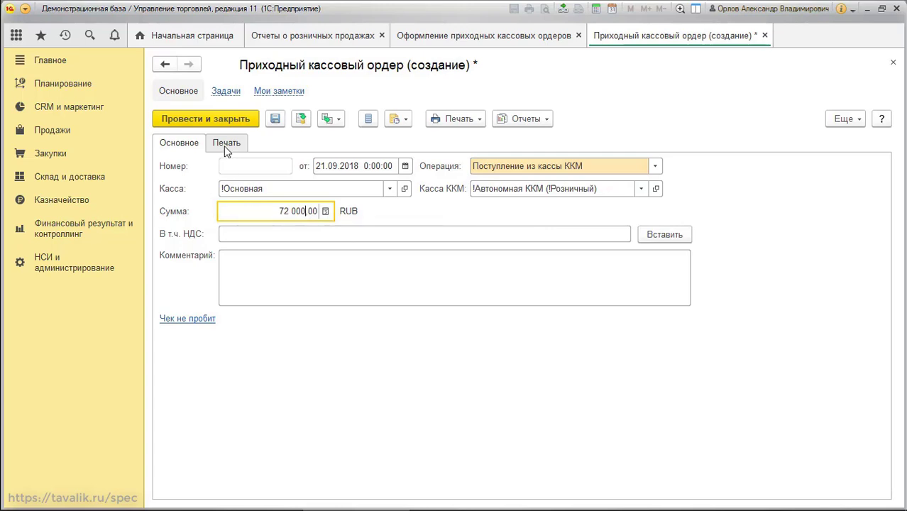
# Check the cash receipt order's print details, then post and close the order
pyautogui.click(226, 147)
pyautogui.click(178, 144)
pyautogui.click(224, 116)
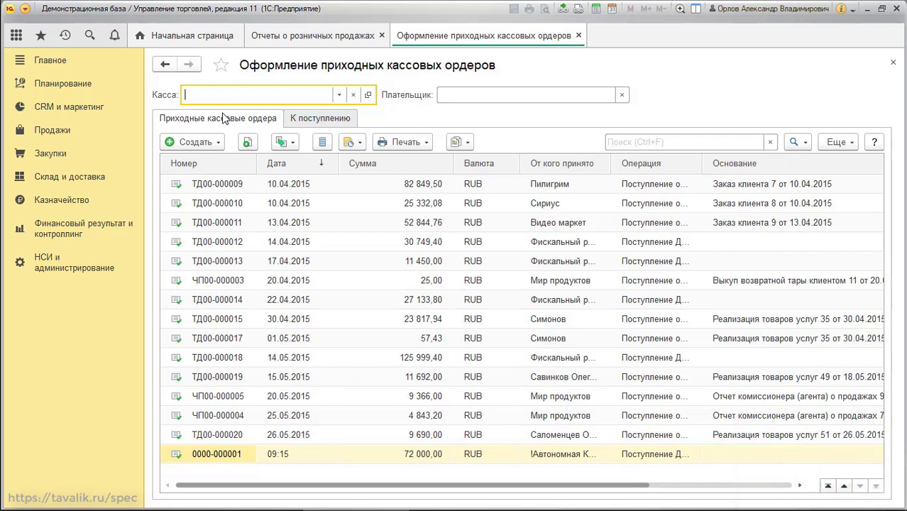
# Close the cash receipt orders list and create a commission sales report for consignor !Опт МСК and commissioner !Опт Яр from the pending commission reports
pyautogui.click(578, 35)
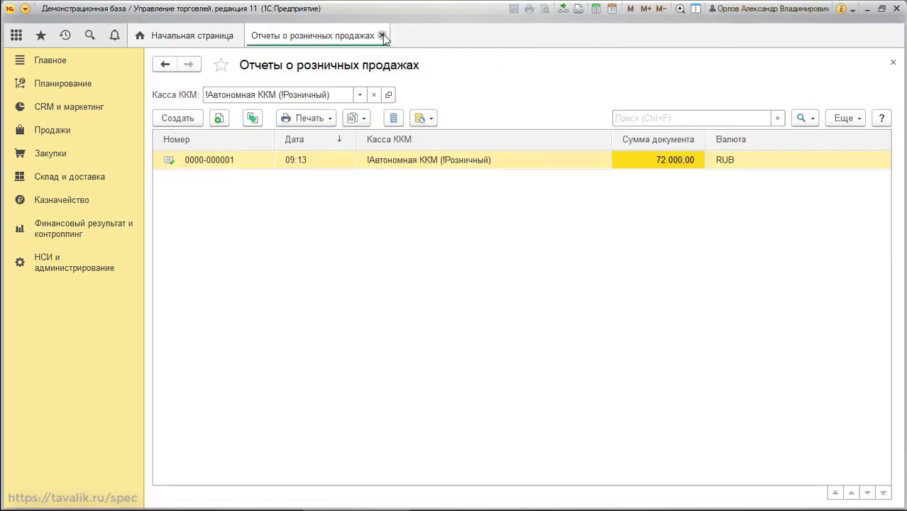
pyautogui.click(64, 226)
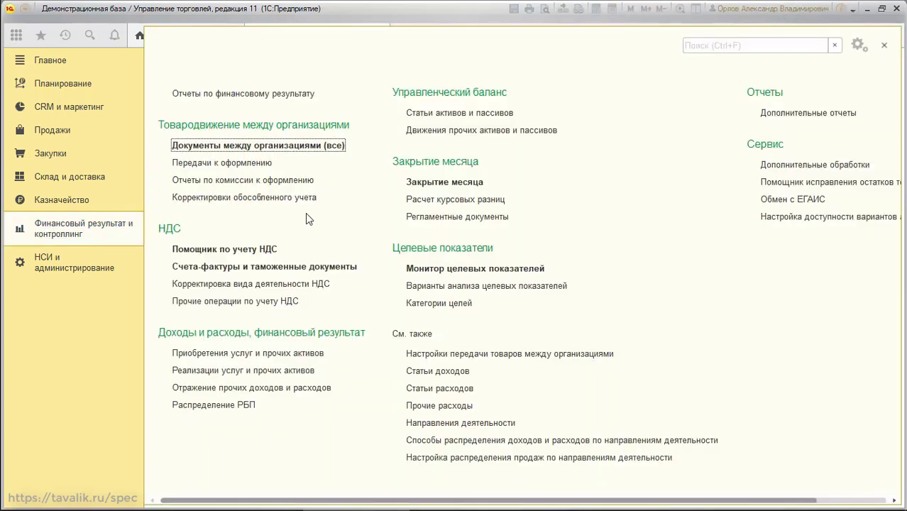
pyautogui.click(248, 178)
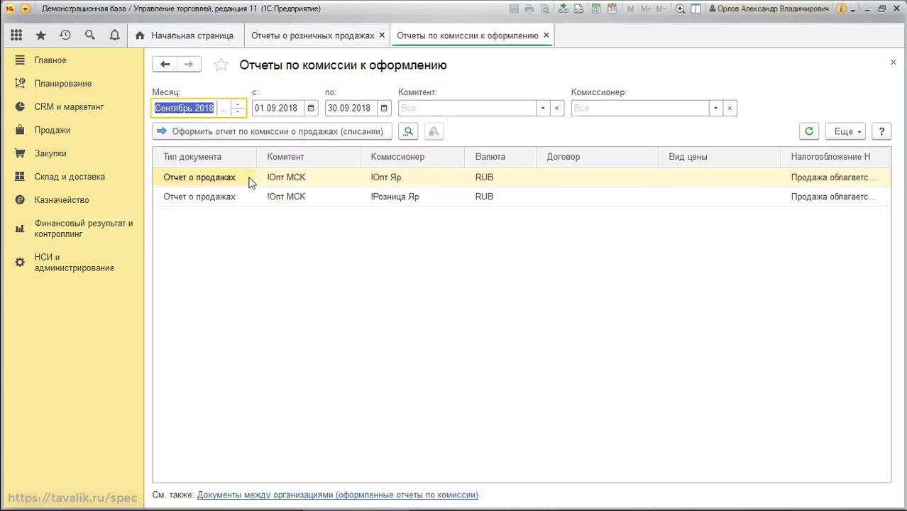
pyautogui.click(247, 197)
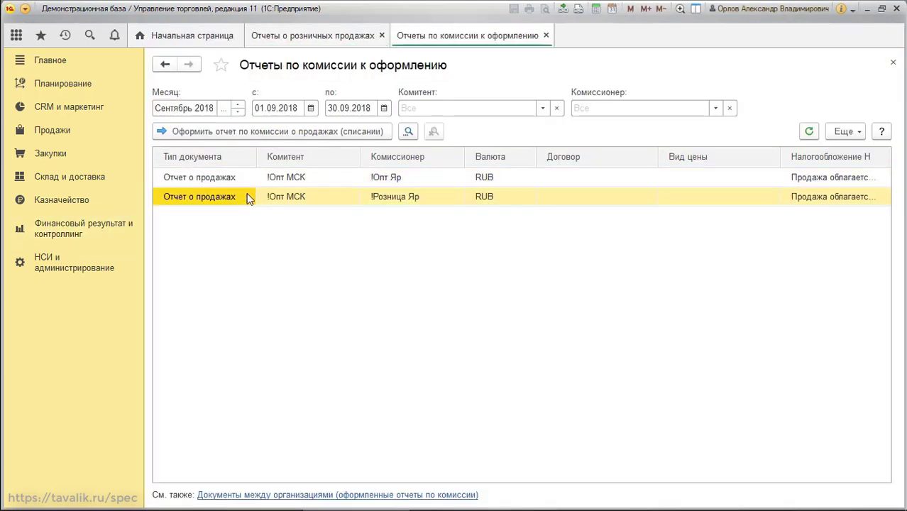
pyautogui.click(236, 176)
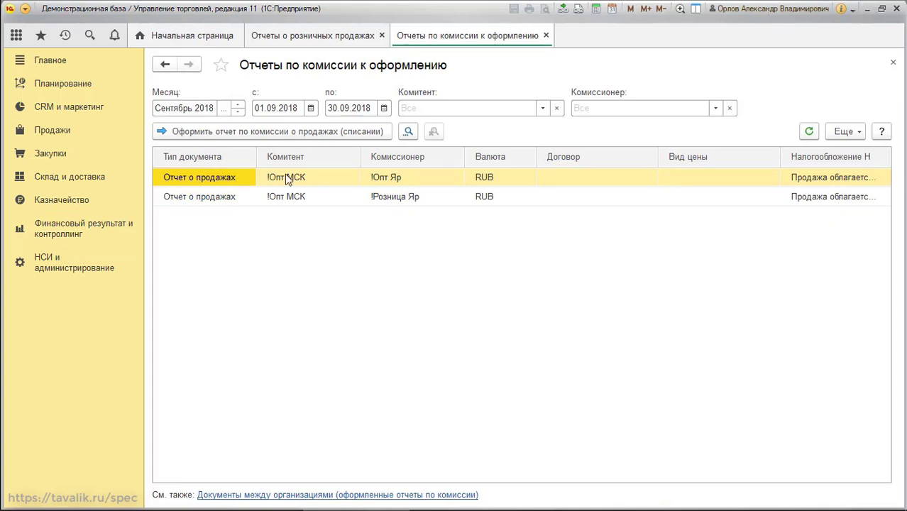
pyautogui.click(264, 130)
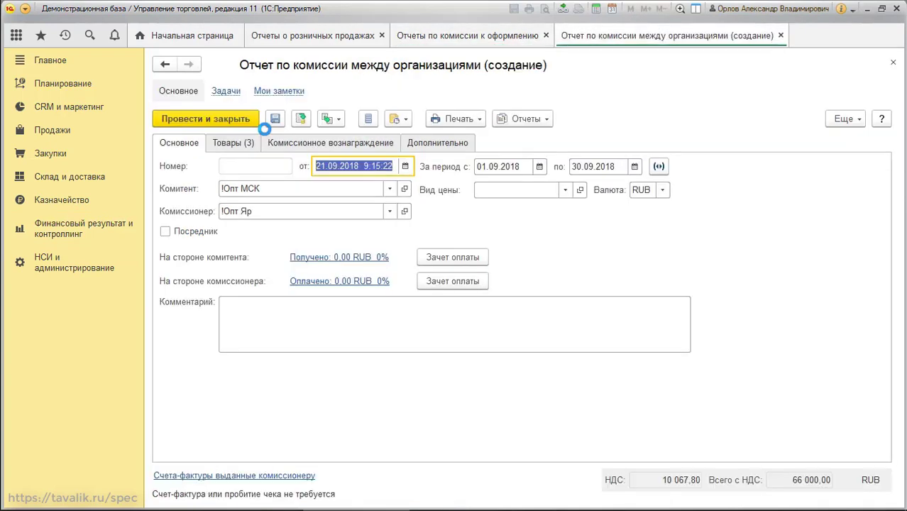
# Make the commission report's prices include VAT, and set its payment date to 23.09.2018 and department to !Продажи
pyautogui.click(452, 142)
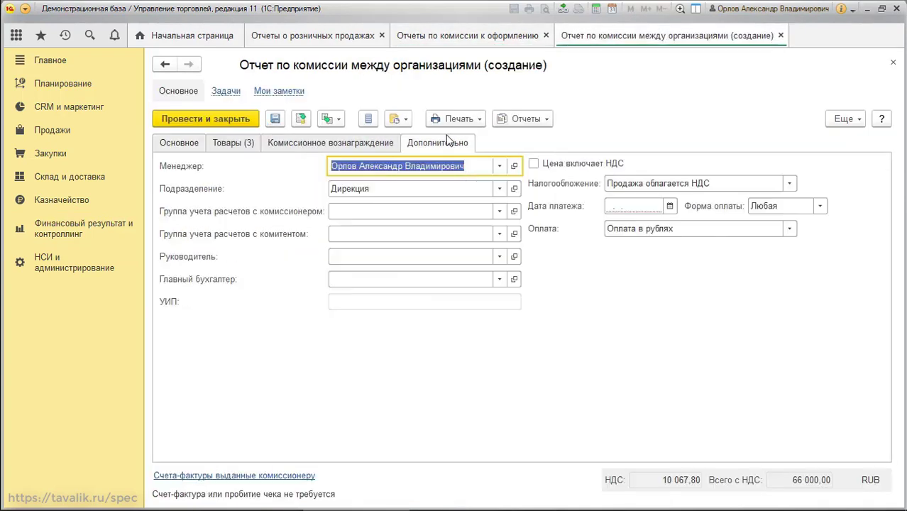
pyautogui.click(532, 164)
pyautogui.click(669, 206)
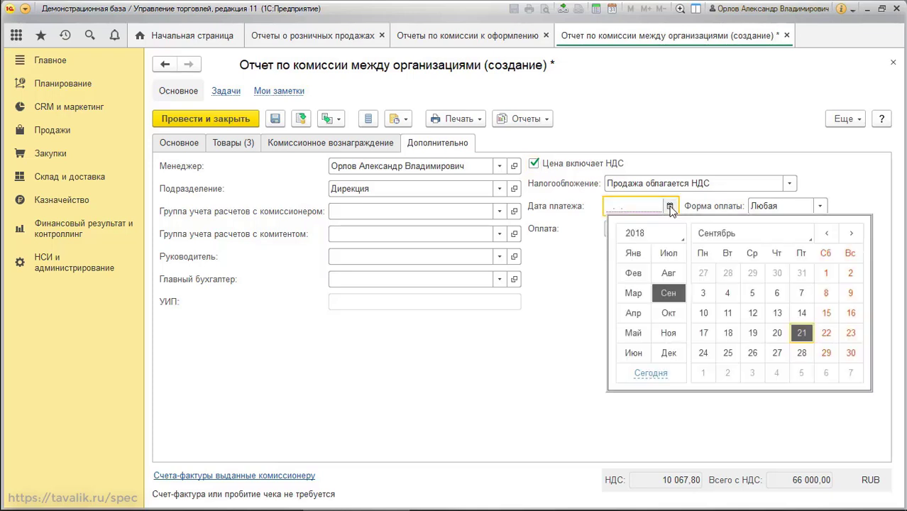
pyautogui.click(855, 328)
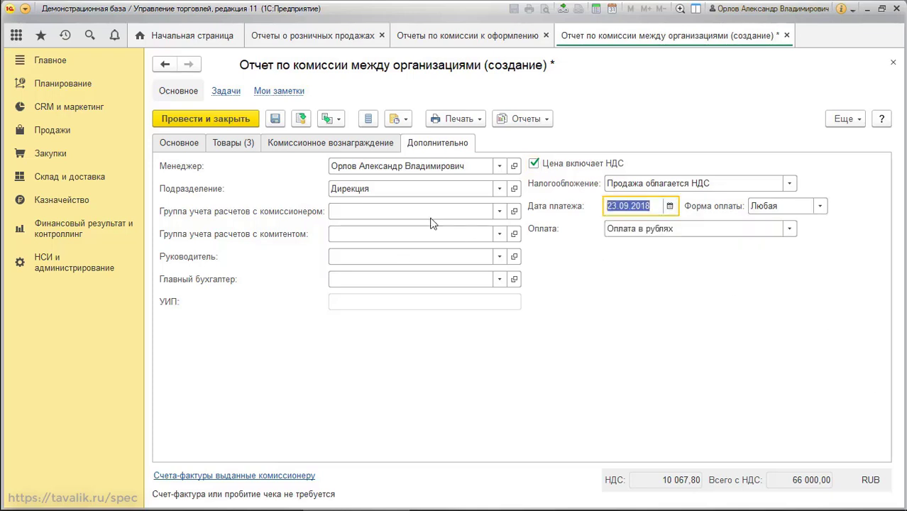
pyautogui.click(418, 186)
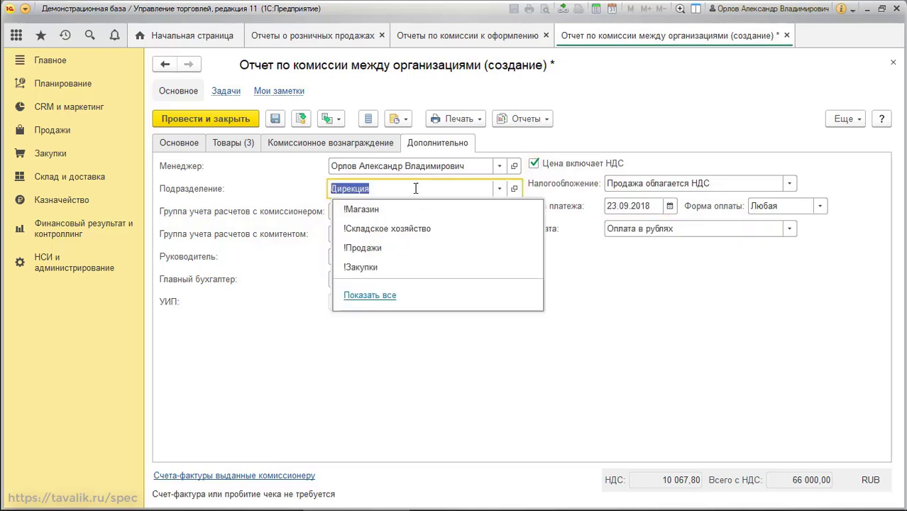
pyautogui.click(394, 245)
# Set the report's price type to !Трасферная, refill the goods prices and check the consignor prices in the goods table
pyautogui.click(179, 143)
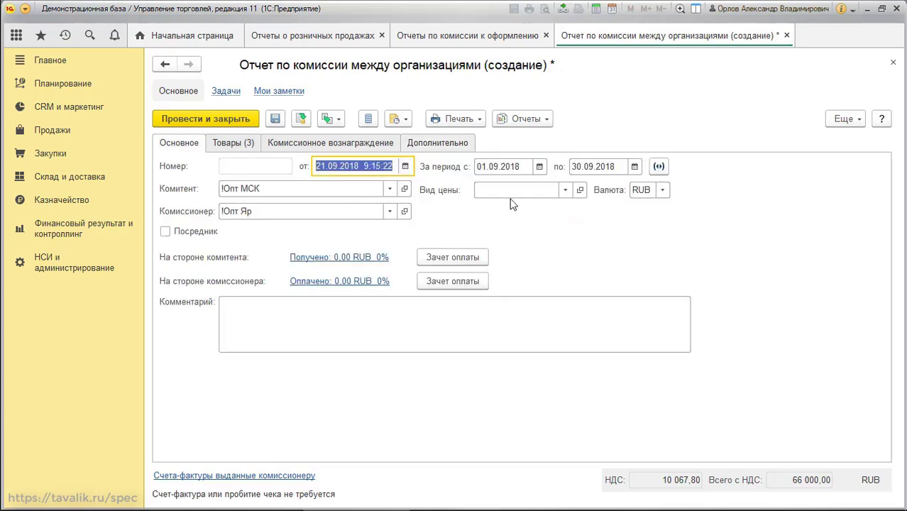
pyautogui.click(522, 190)
pyautogui.click(539, 211)
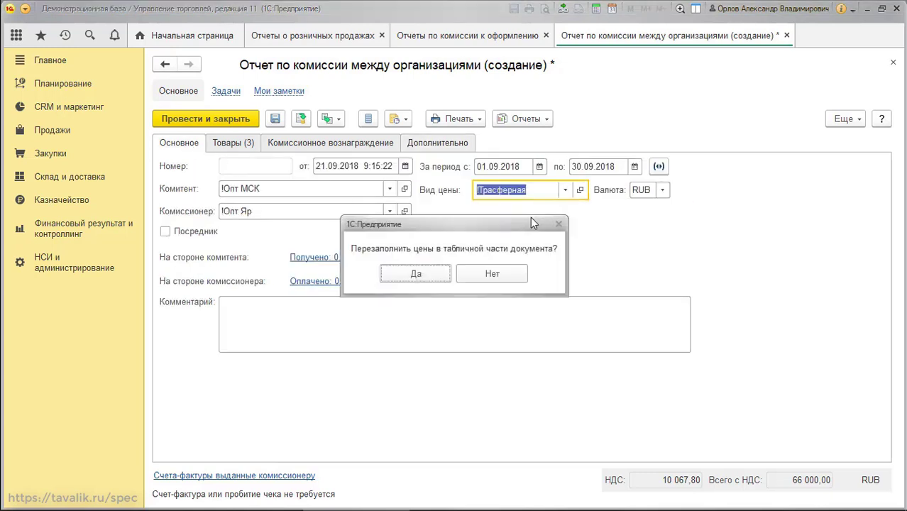
pyautogui.click(416, 274)
pyautogui.click(233, 144)
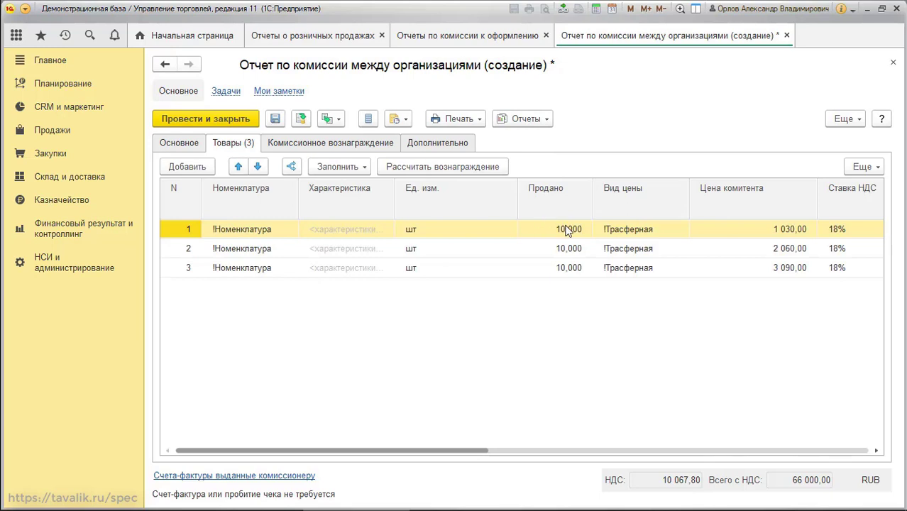
pyautogui.click(809, 231)
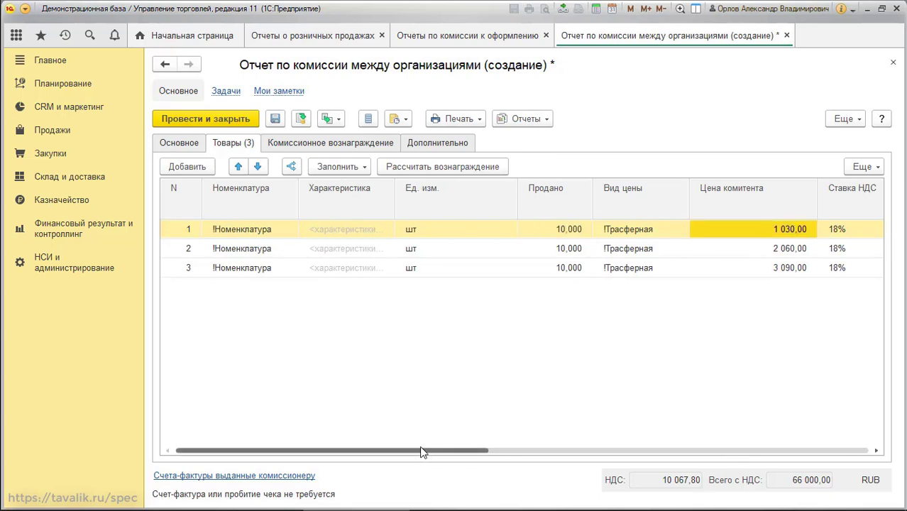
pyautogui.moveTo(422, 450); pyautogui.dragTo(273, 446)
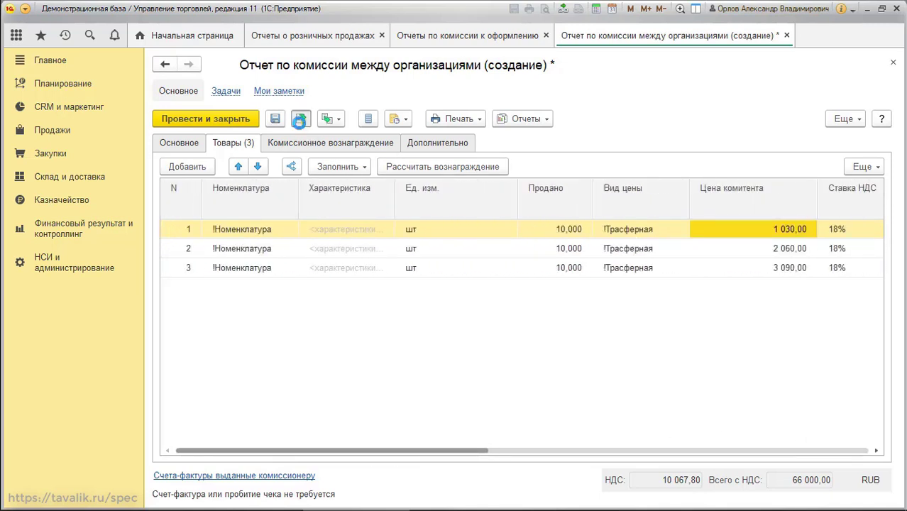
# Post the !Опт Яр commission report, generate the invoice issued to the commissioner, and close the report
pyautogui.click(299, 121)
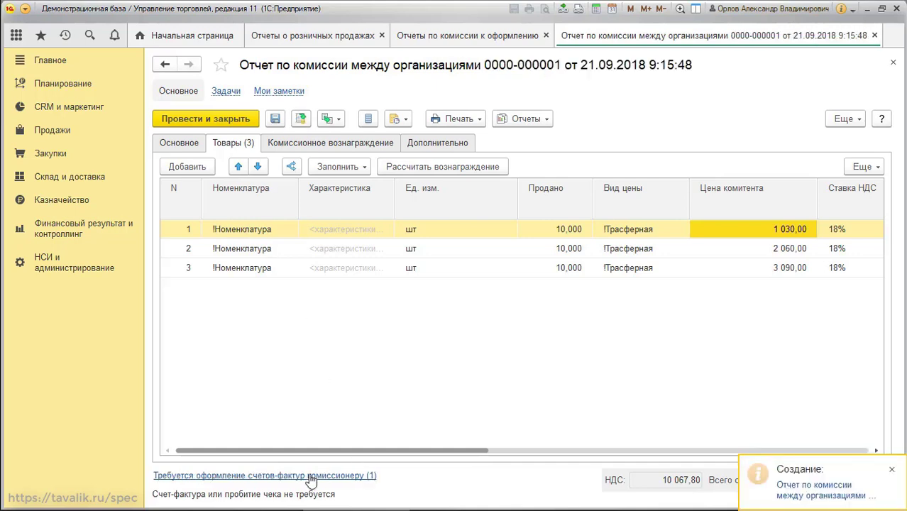
pyautogui.click(264, 476)
pyautogui.click(283, 121)
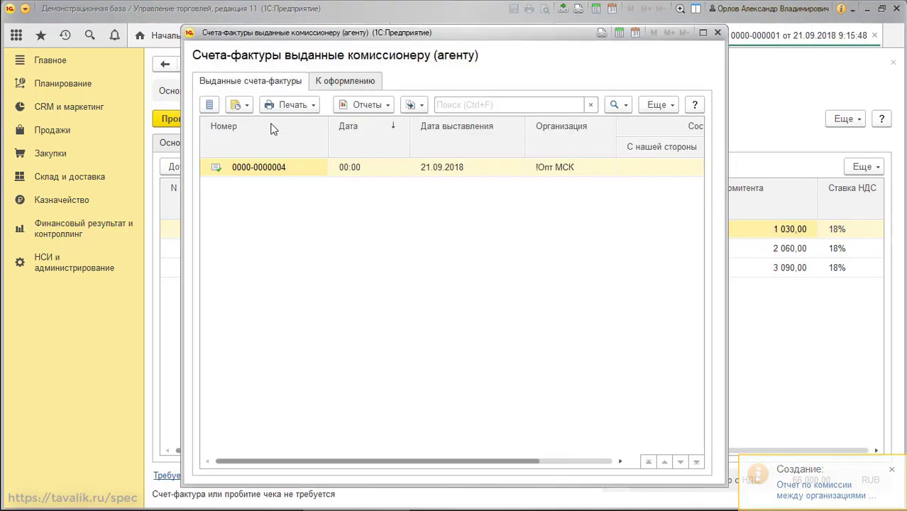
pyautogui.click(717, 32)
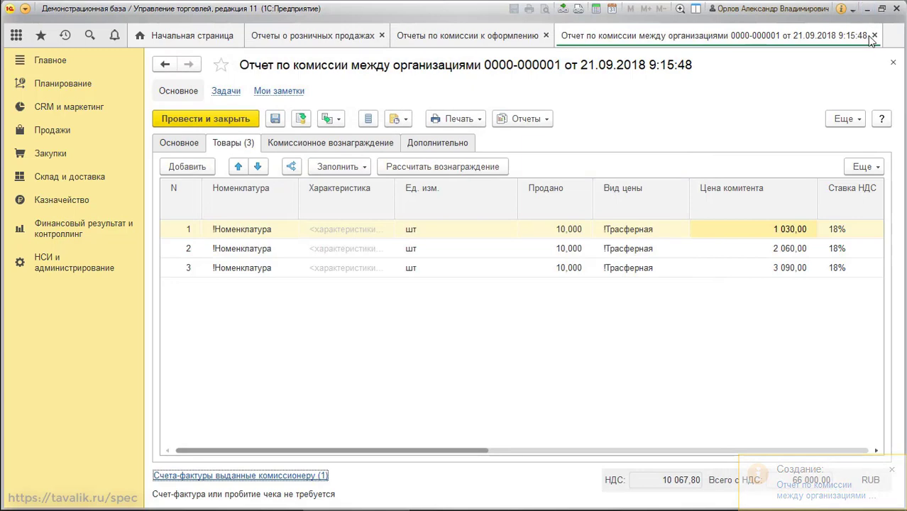
pyautogui.hotkey('ctrl', 'shift', 'Tab')
# Create the commission report for commissioner !Розница Яр with prices including VAT, payment date 23.09.2018 and department !Продажи
pyautogui.click(339, 179)
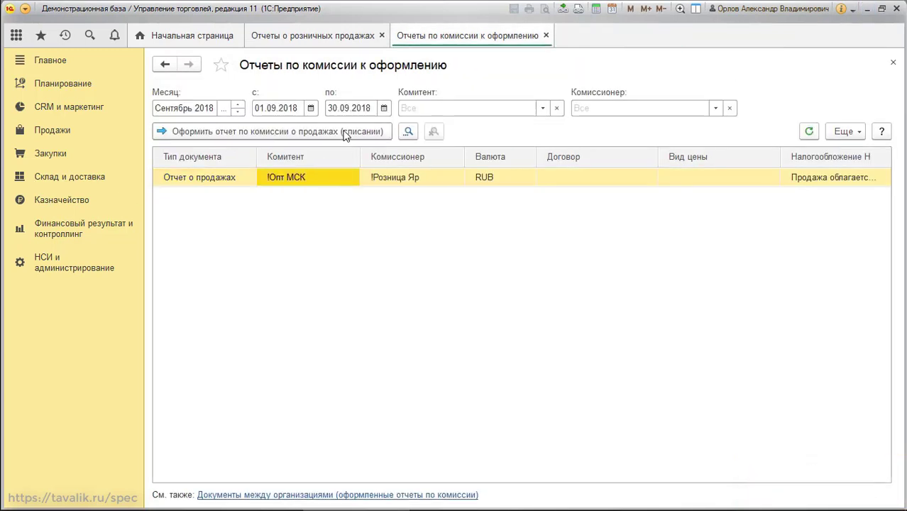
pyautogui.click(343, 131)
pyautogui.click(432, 142)
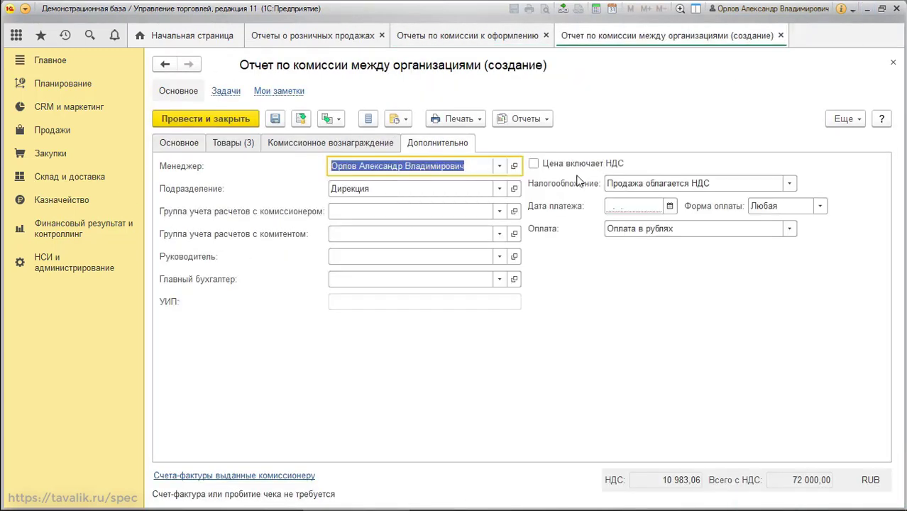
pyautogui.click(550, 165)
pyautogui.click(669, 206)
pyautogui.click(844, 332)
pyautogui.click(417, 189)
pyautogui.press('Escape')
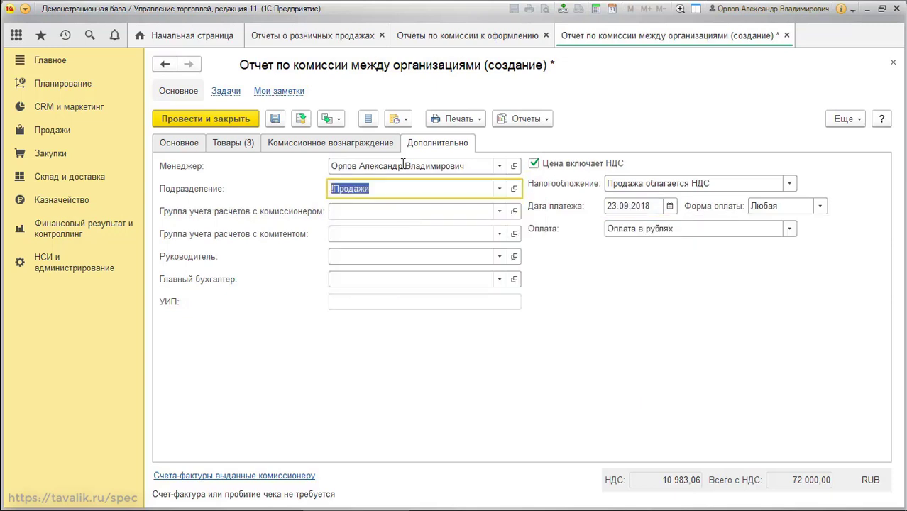
# Set the !Розница Яр report's price type to !Трасферная, refill the prices and check its goods table
pyautogui.click(178, 143)
pyautogui.click(543, 185)
pyautogui.click(520, 210)
pyautogui.click(411, 275)
pyautogui.click(234, 142)
pyautogui.moveTo(327, 455)
pyautogui.mouseDown()
pyautogui.moveTo(643, 449)
pyautogui.moveTo(330, 455)
pyautogui.mouseUp()
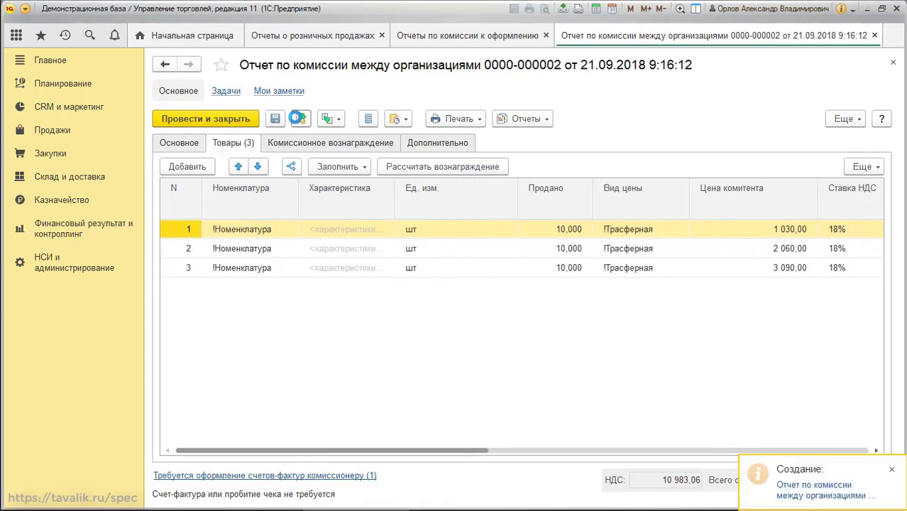
# With the !Розница Яр report posted, generate its invoice issued to the commissioner, then close the report and the remaining open lists
pyautogui.click(236, 475)
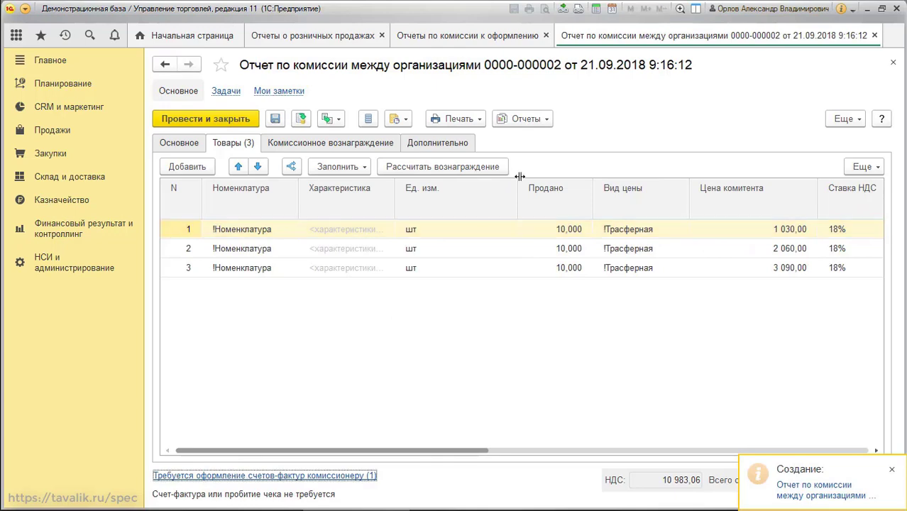
pyautogui.click(297, 476)
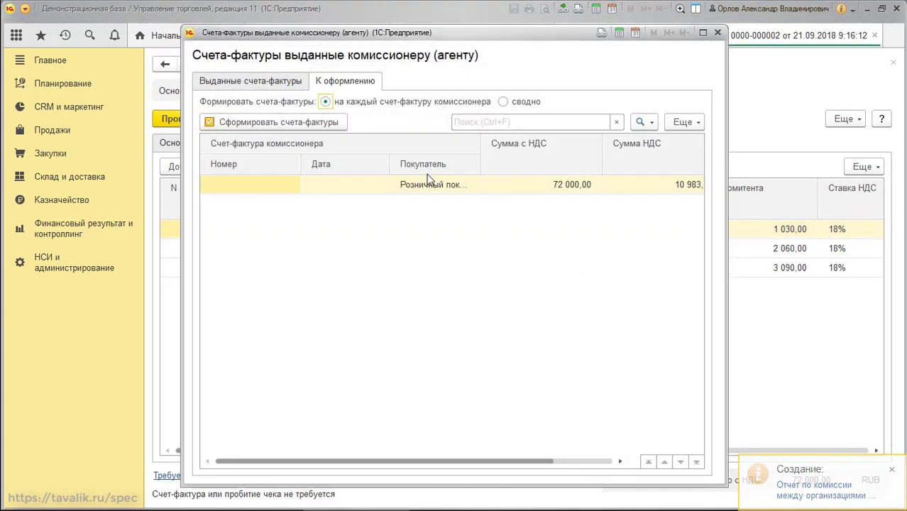
pyautogui.click(324, 122)
pyautogui.click(717, 32)
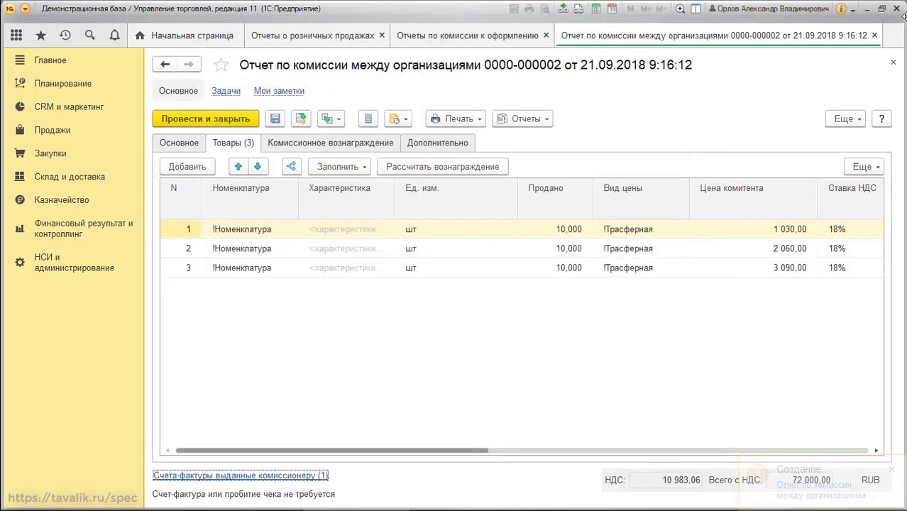
pyautogui.click(875, 35)
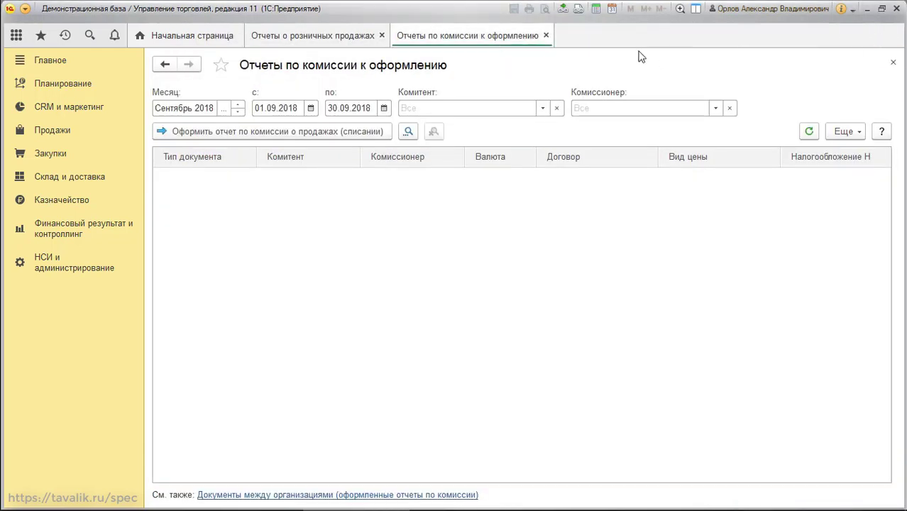
pyautogui.click(546, 34)
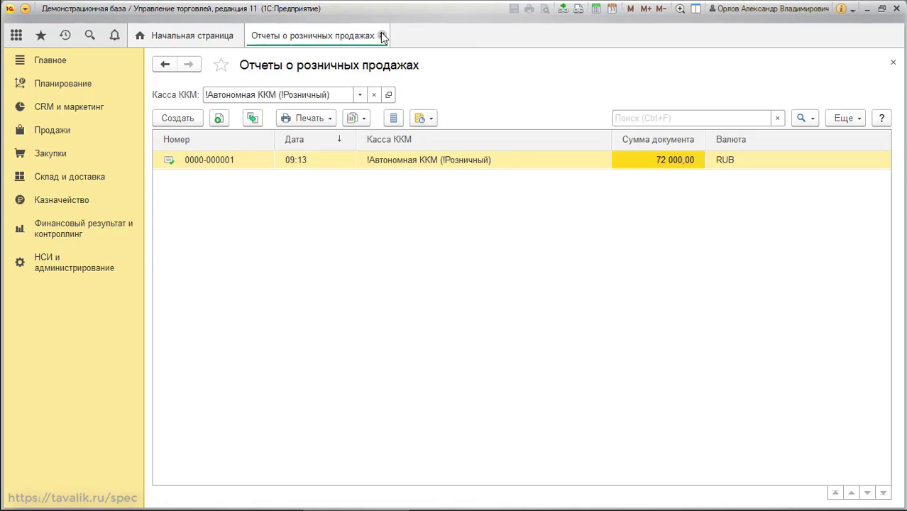
pyautogui.click(381, 36)
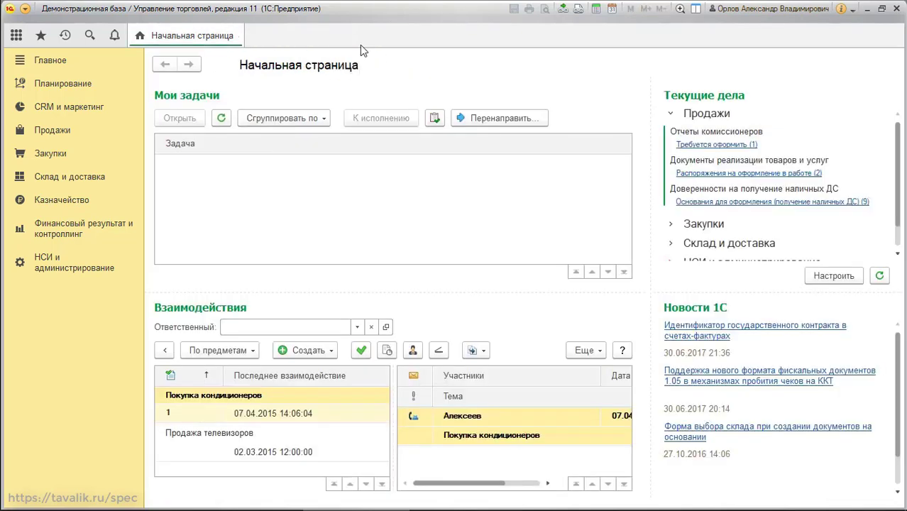
# Generate the Товары на комиссии financial report and check the accepted and sold quantities for !Опт Яр and !Розница Яр
pyautogui.click(71, 225)
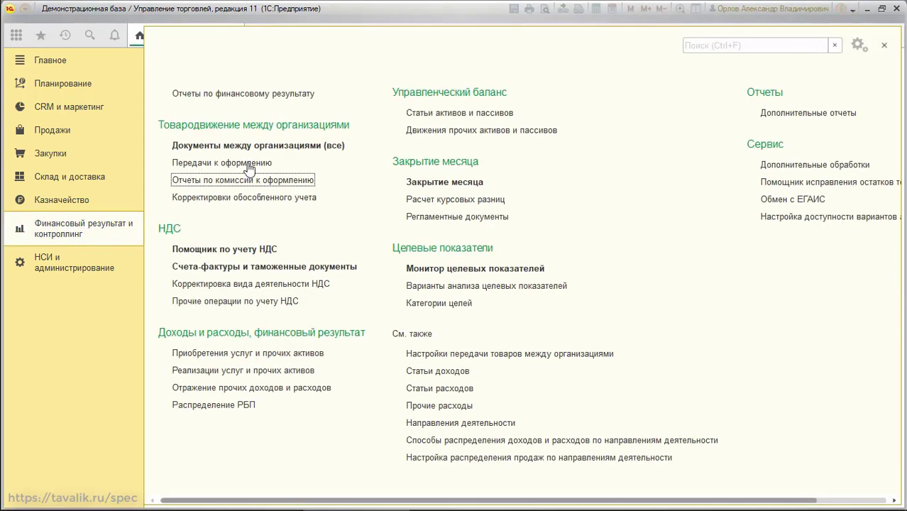
pyautogui.click(248, 98)
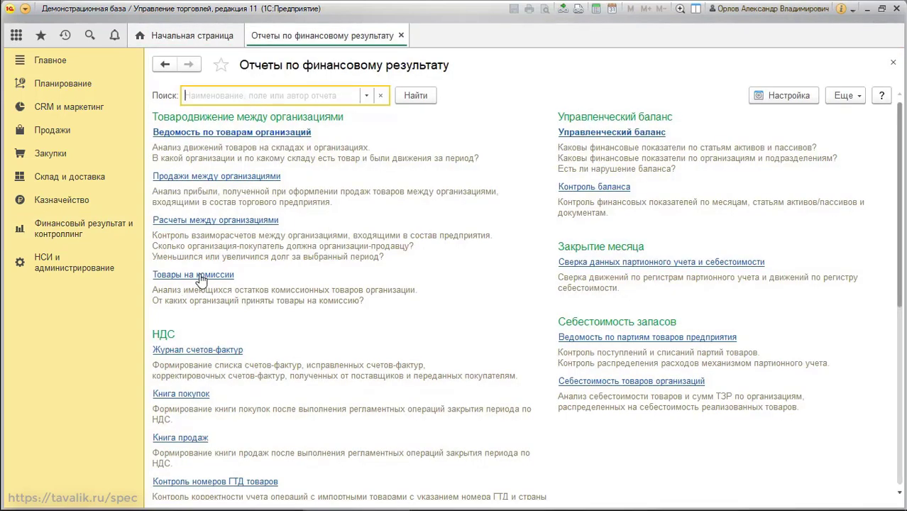
pyautogui.click(193, 142)
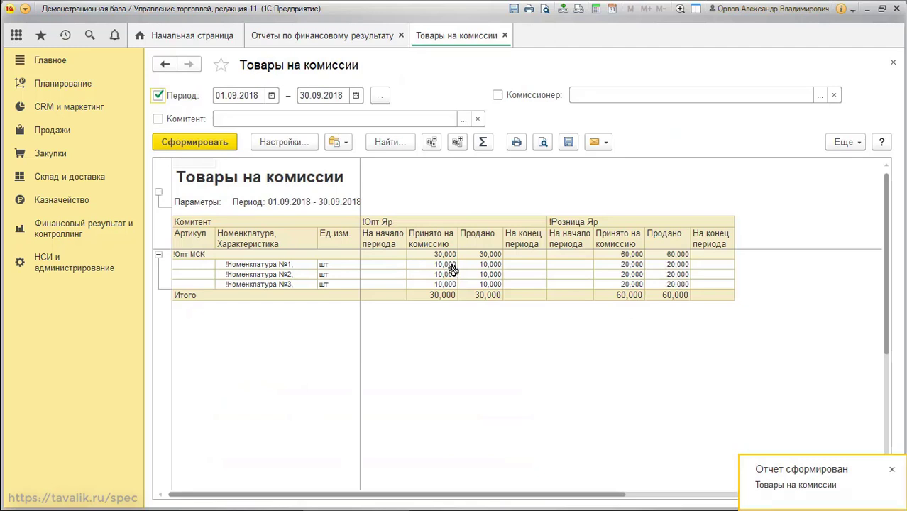
pyautogui.click(450, 264)
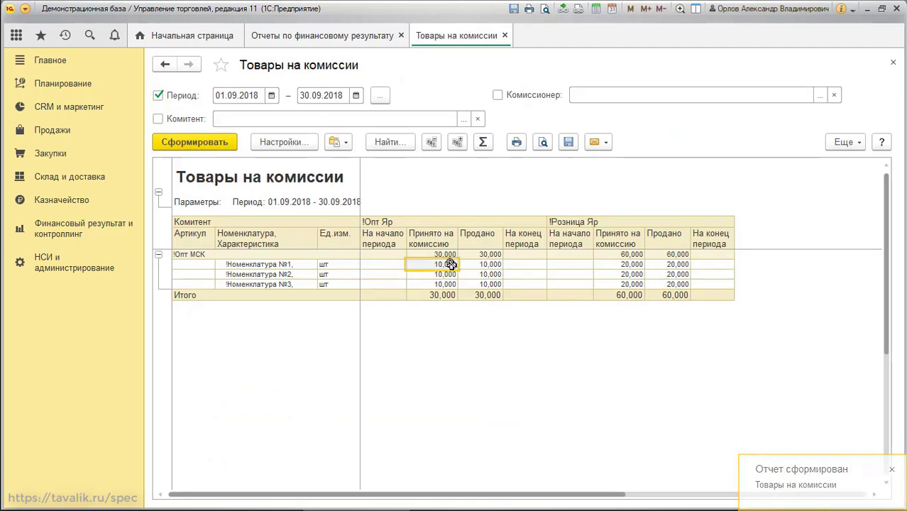
pyautogui.moveTo(451, 264); pyautogui.dragTo(490, 280)
pyautogui.click(613, 250)
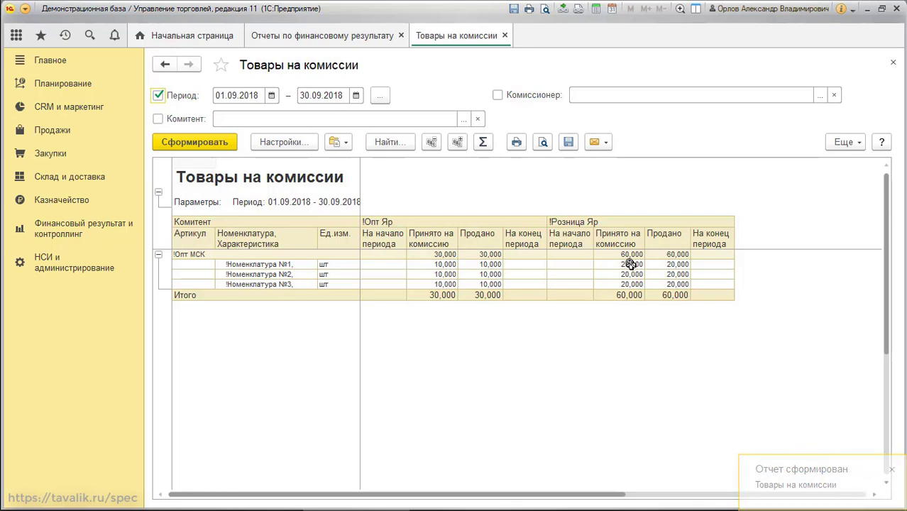
pyautogui.moveTo(628, 264); pyautogui.dragTo(679, 279)
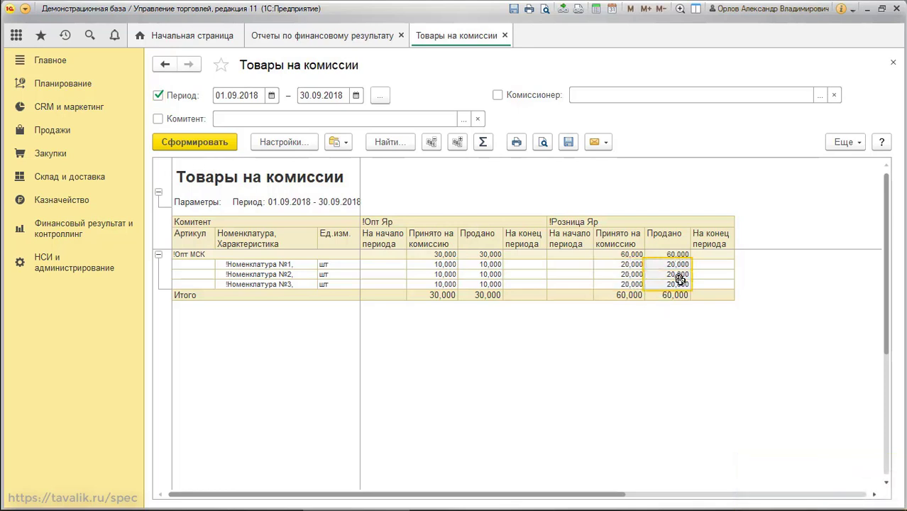
# In the report's advanced settings, add a Регистратор grouping beneath the Номенклатура rows and regenerate the Товары на комиссии report
pyautogui.click(284, 142)
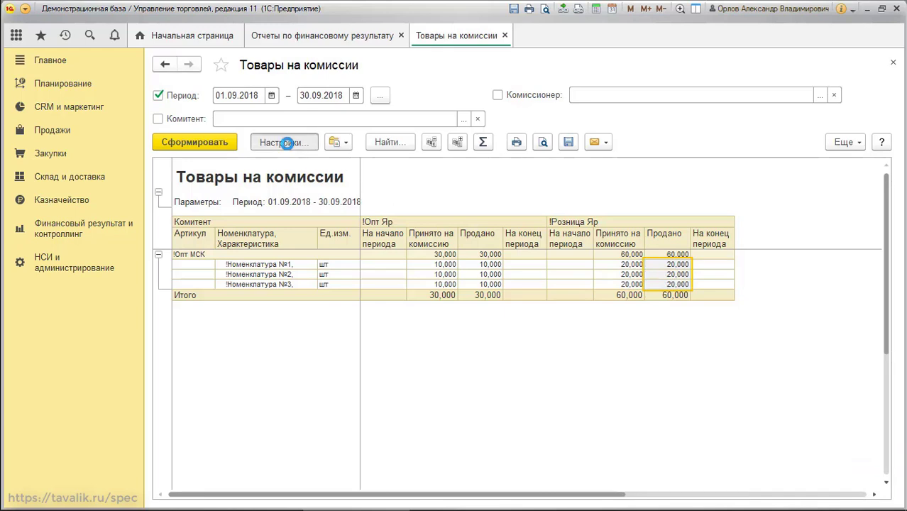
pyautogui.click(328, 445)
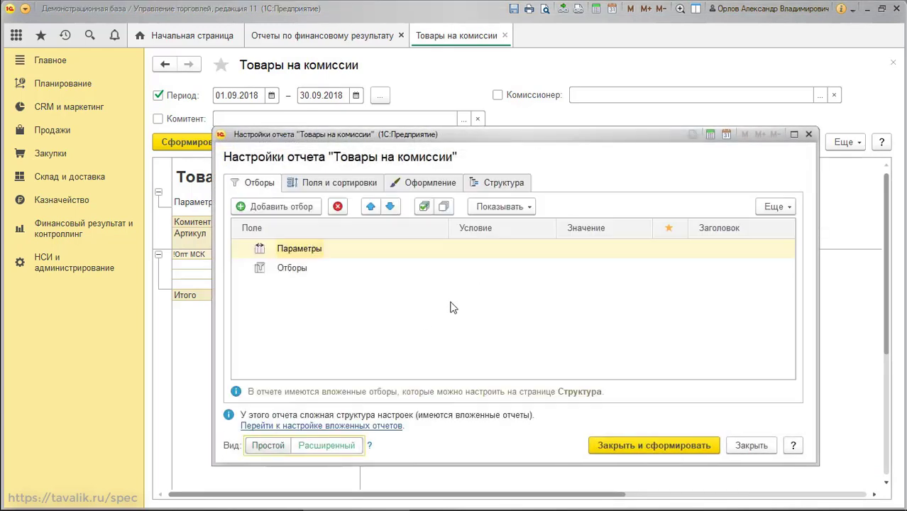
pyautogui.click(487, 184)
pyautogui.rightClick(434, 365)
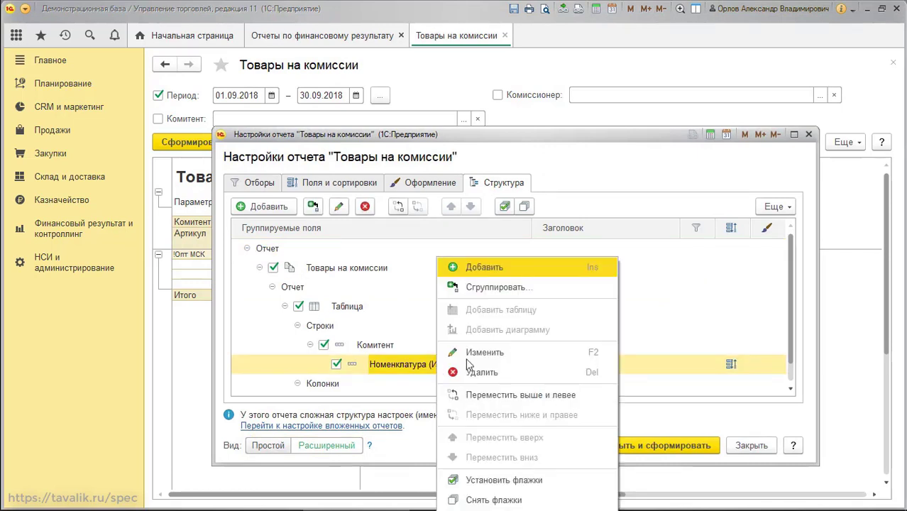
pyautogui.click(525, 287)
pyautogui.click(486, 319)
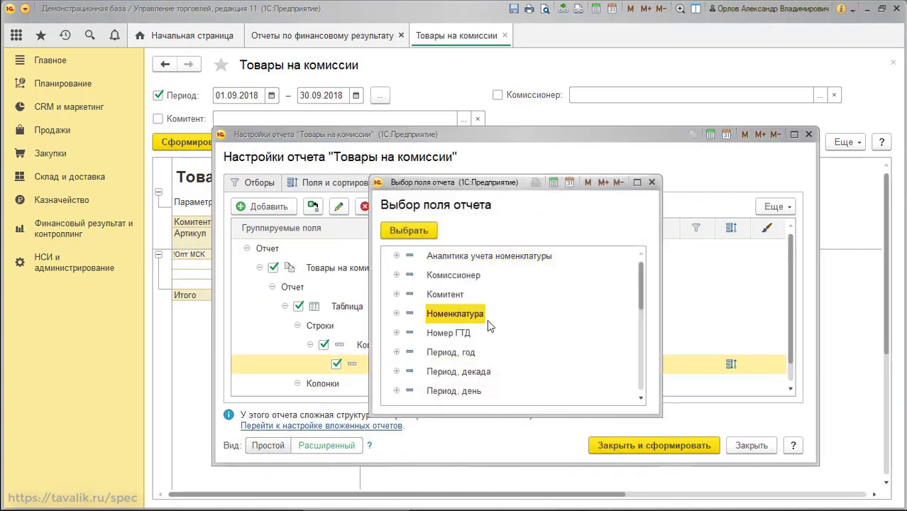
pyautogui.scroll(-5, 635, 296)
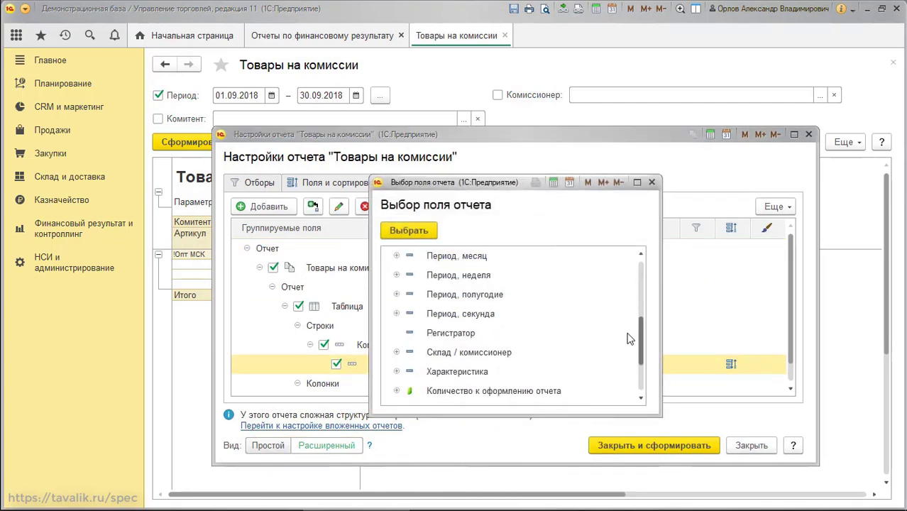
pyautogui.doubleClick(432, 332)
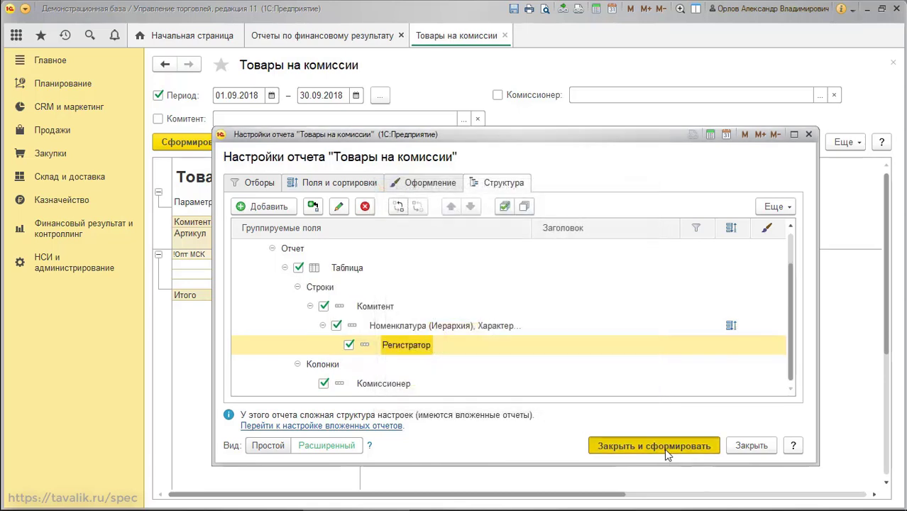
pyautogui.click(664, 447)
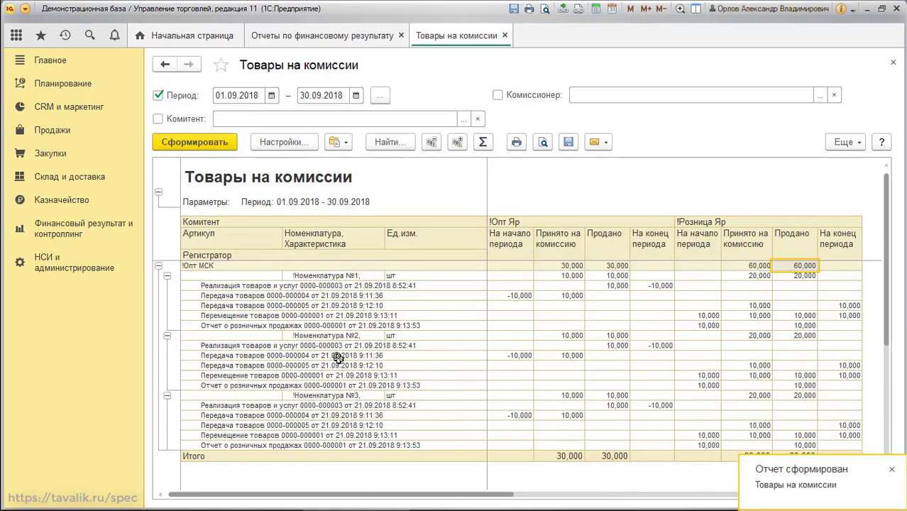
# Examine the Перемещение товаров rows under each of the three items, comparing the accepted and sold quantities for !Розница Яр
pyautogui.click(338, 316)
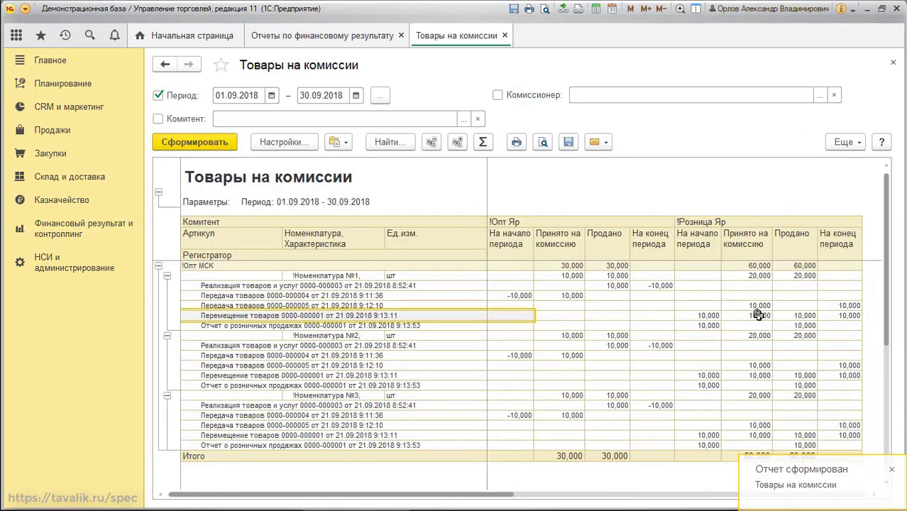
pyautogui.moveTo(756, 315); pyautogui.dragTo(788, 315)
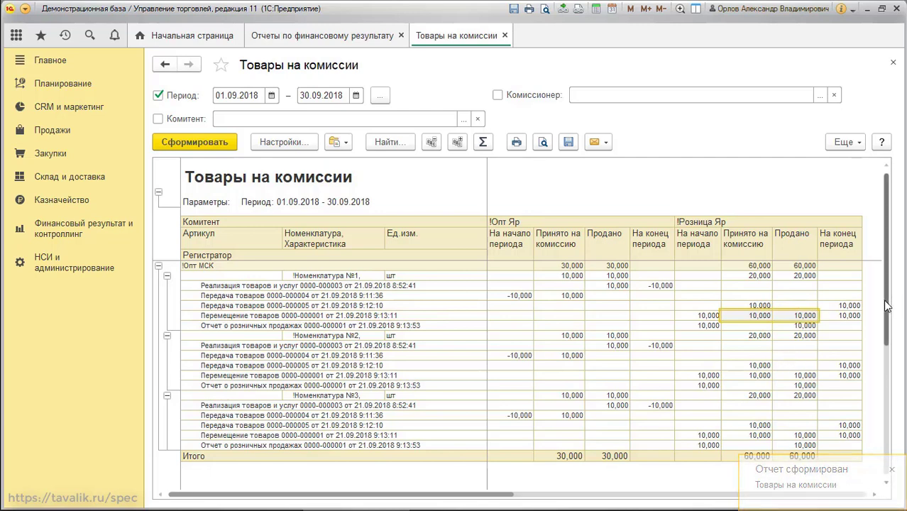
pyautogui.scroll(-2, 794, 284)
pyautogui.scroll(2, 794, 285)
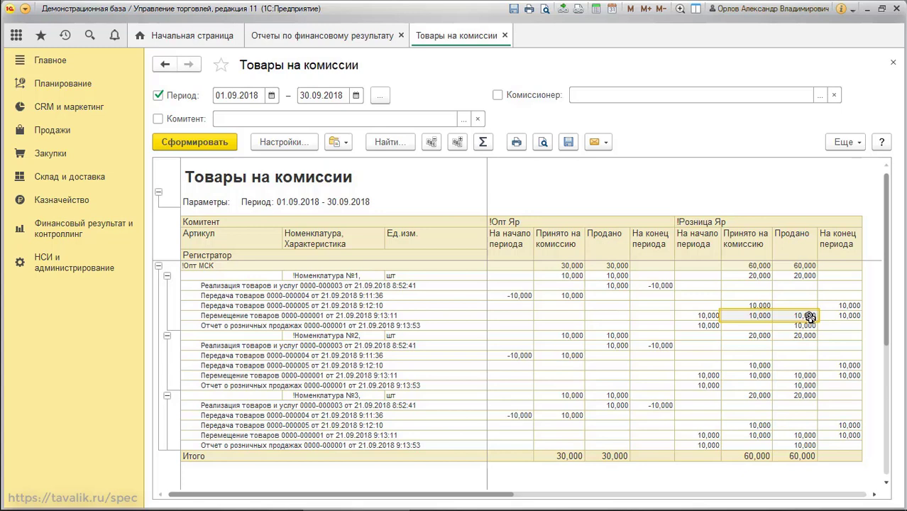
pyautogui.click(446, 375)
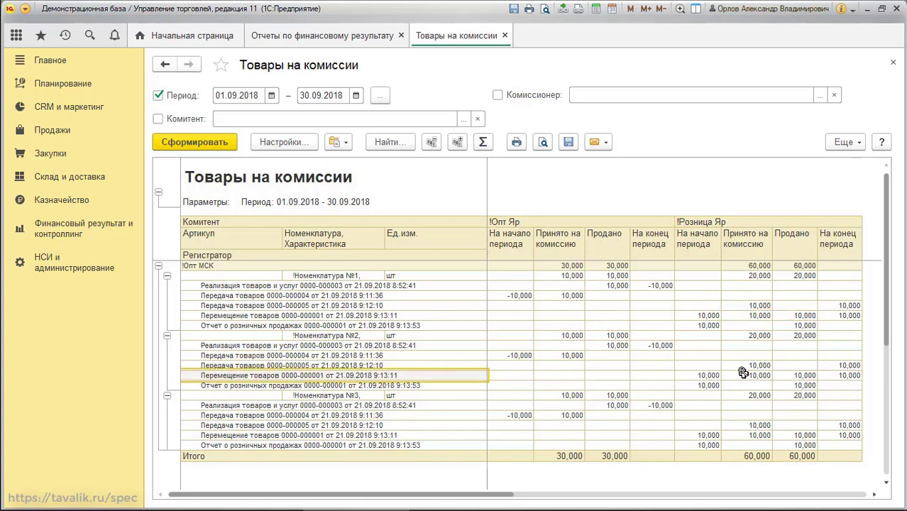
pyautogui.moveTo(742, 373); pyautogui.dragTo(789, 374)
pyautogui.moveTo(747, 435); pyautogui.dragTo(787, 434)
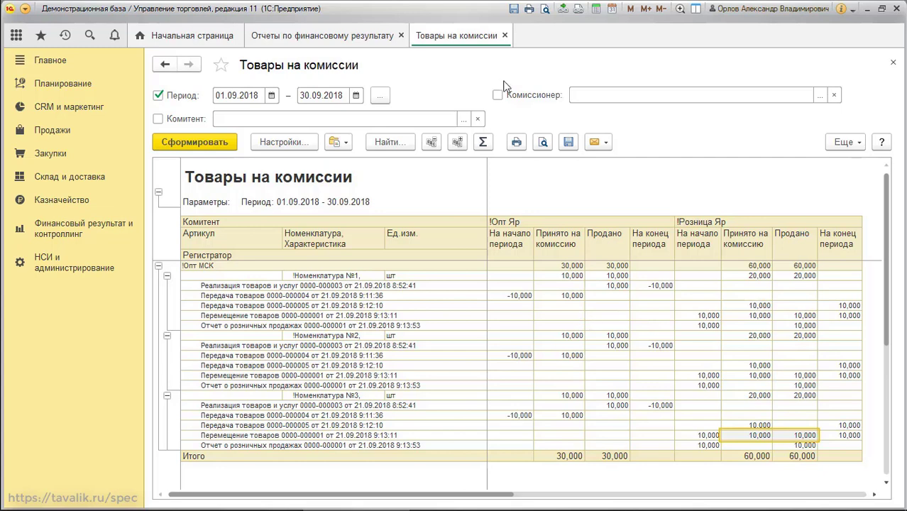
# Close the Товары на комиссии report without saving its changed variant, and close the list of financial result reports
pyautogui.click(505, 36)
pyautogui.click(452, 273)
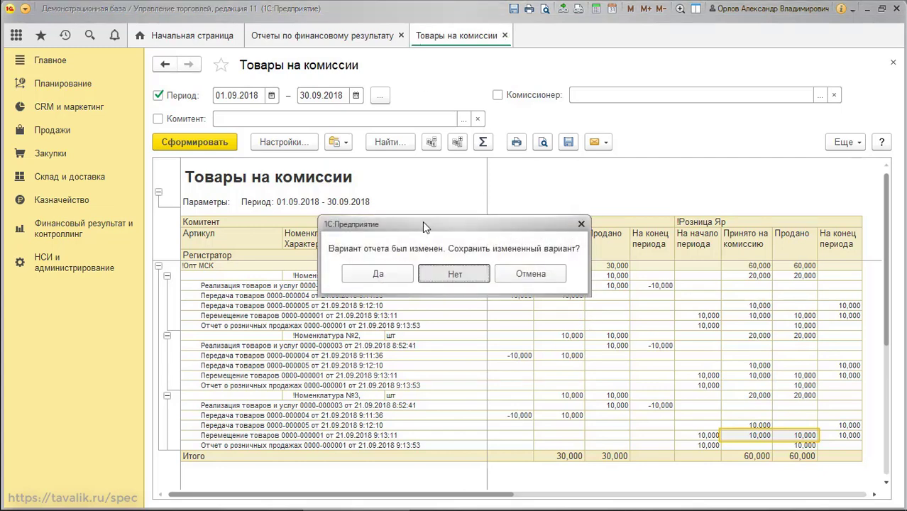
pyautogui.click(401, 36)
# Limit the September 2018 month-closing operations to !Опт МСК, !Опт Яр and !Розница Яр, and run all of them
pyautogui.click(78, 226)
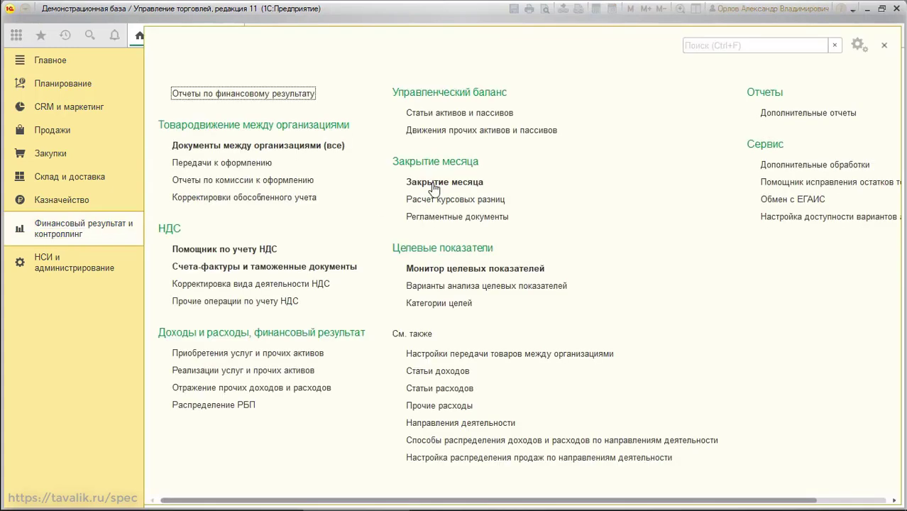
pyautogui.click(449, 183)
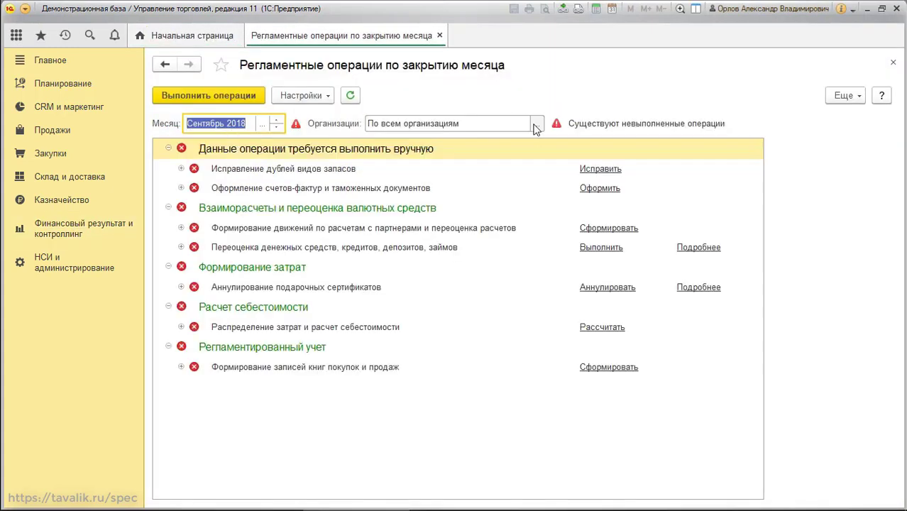
pyautogui.click(534, 123)
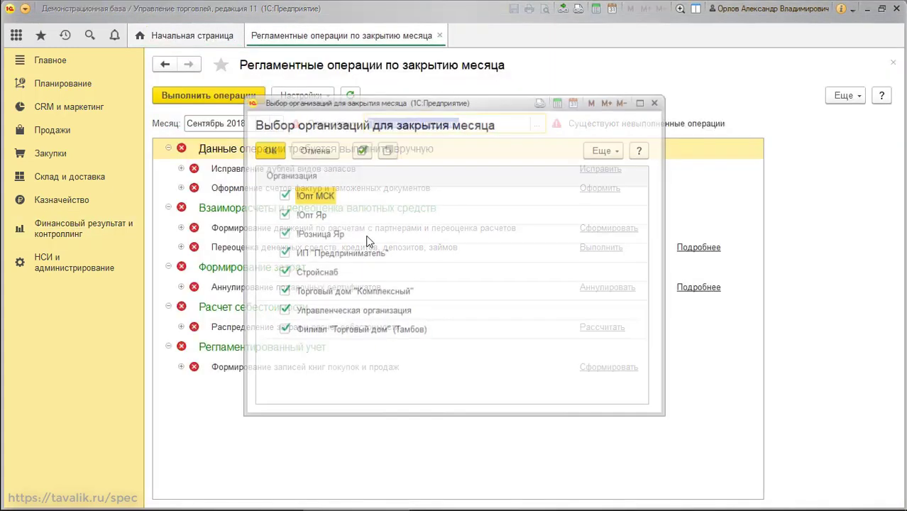
pyautogui.click(386, 149)
pyautogui.click(282, 233)
pyautogui.click(282, 214)
pyautogui.click(283, 195)
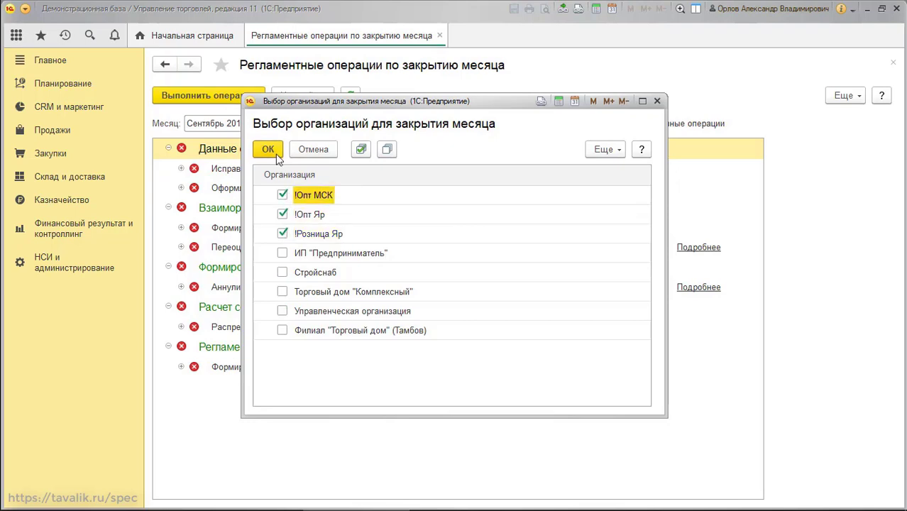
pyautogui.click(267, 149)
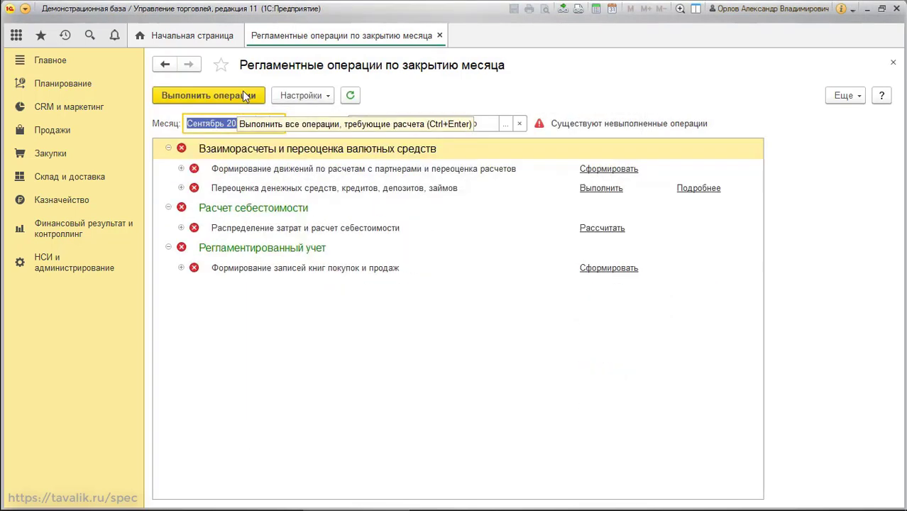
pyautogui.click(243, 95)
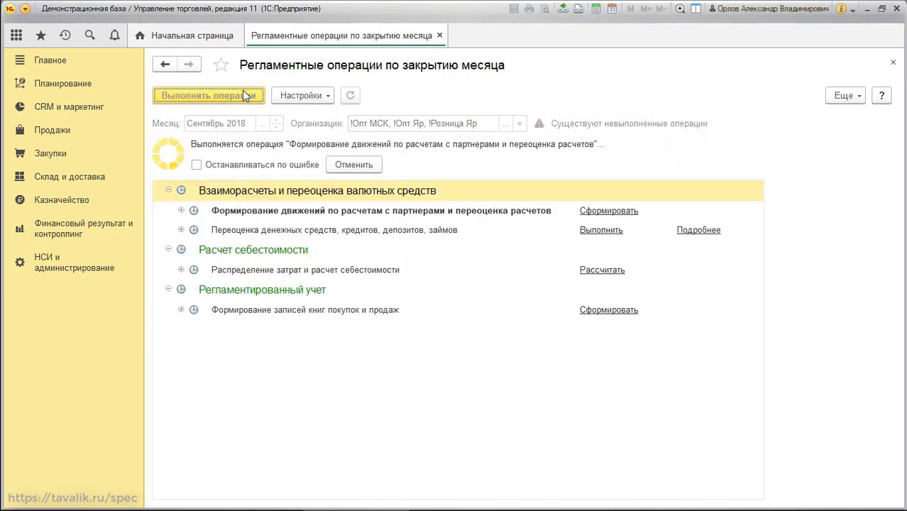